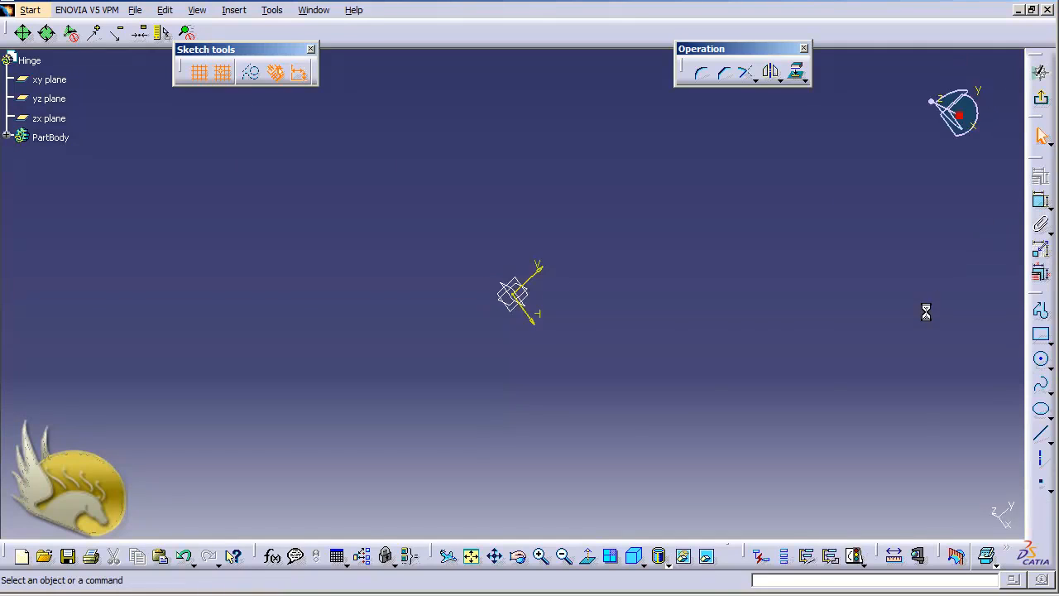
- Sketch a closed U-shaped profile above the horizontal axis, about 40 mm wide and 30 mm high, with a slot about 20 mm wide and 20 mm deep
{"action": "left_click", "coordinate": [1042, 312]}
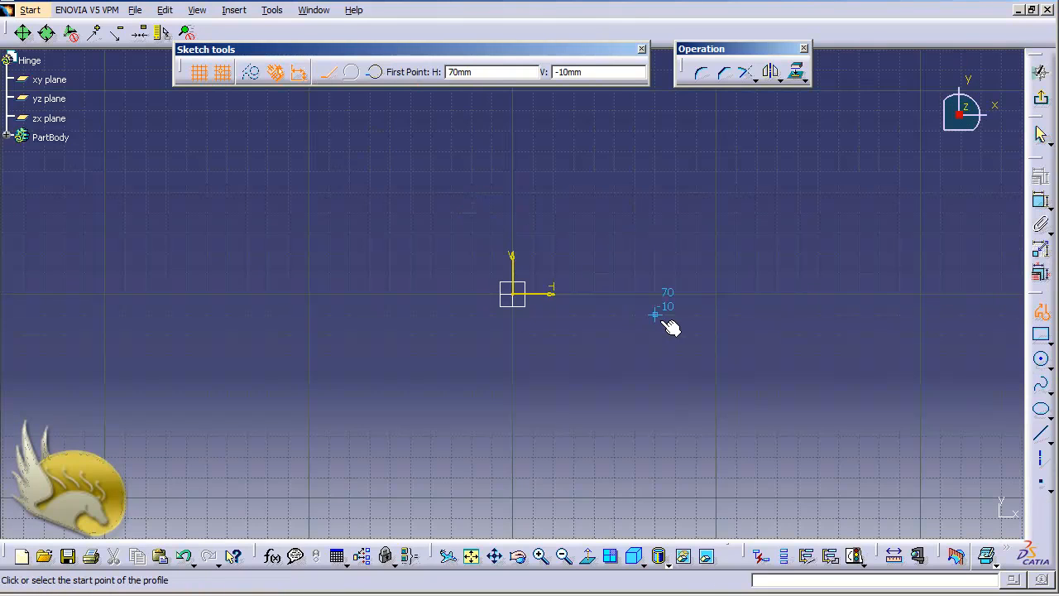
{"action": "left_click", "coordinate": [451, 207]}
{"action": "scroll", "coordinate": [450, 200], "scroll_direction": "down", "scroll_amount": 1}
{"action": "scroll", "coordinate": [450, 200], "scroll_direction": "up", "scroll_amount": 5}
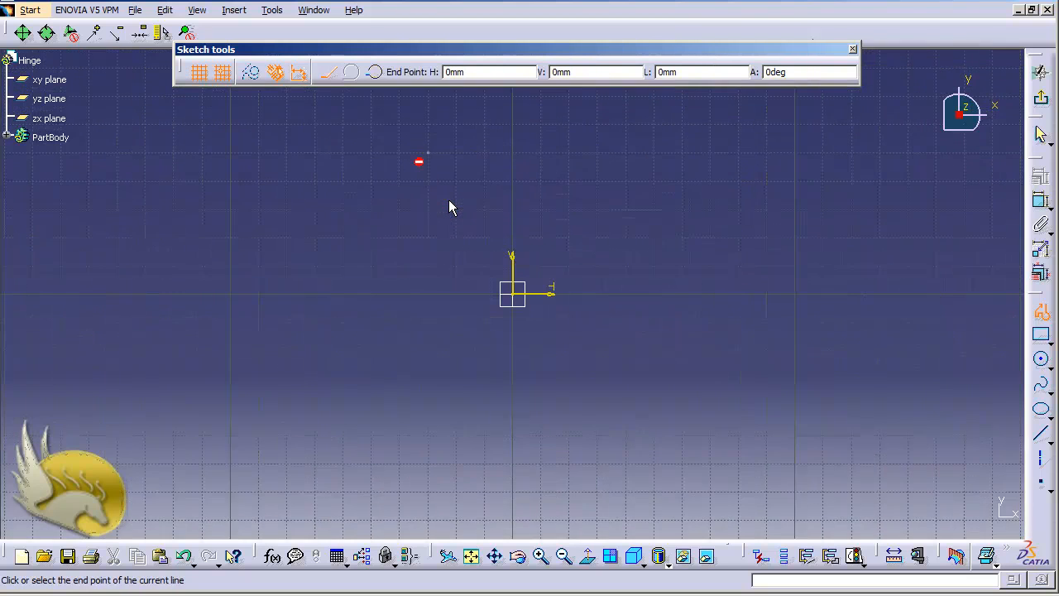
{"action": "left_click", "coordinate": [369, 200]}
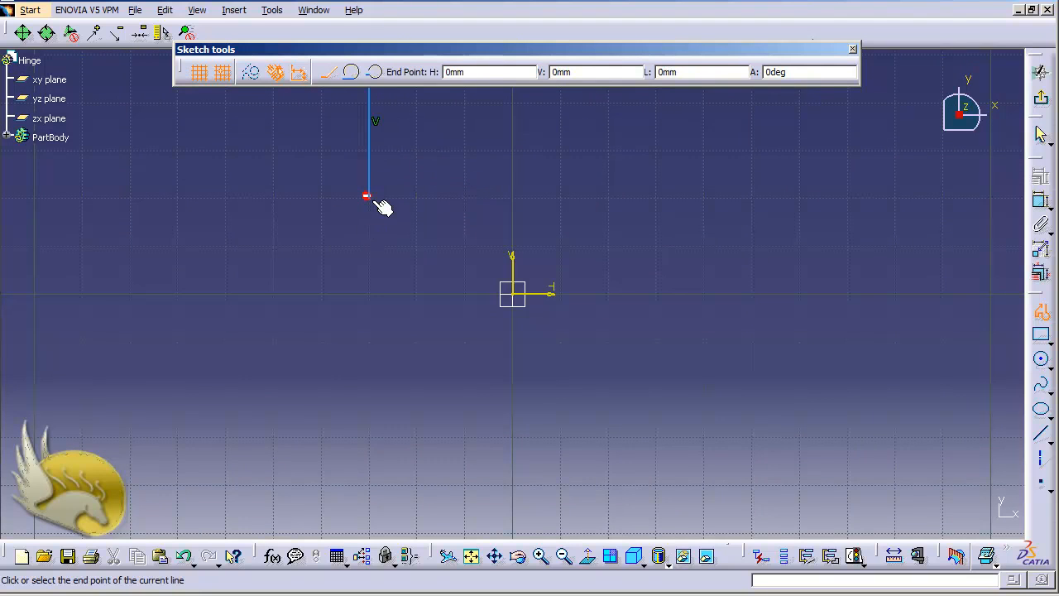
{"action": "scroll", "coordinate": [373, 201], "scroll_direction": "up", "scroll_amount": 1, "text": "ctrl"}
{"action": "scroll", "coordinate": [373, 201], "scroll_direction": "up", "scroll_amount": 2}
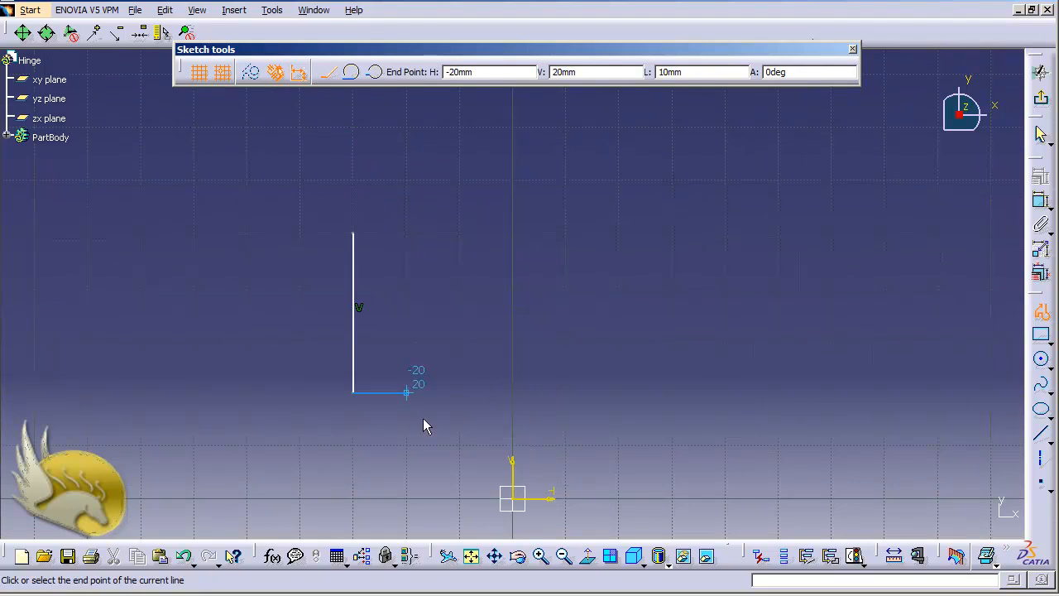
{"action": "left_click", "coordinate": [566, 393]}
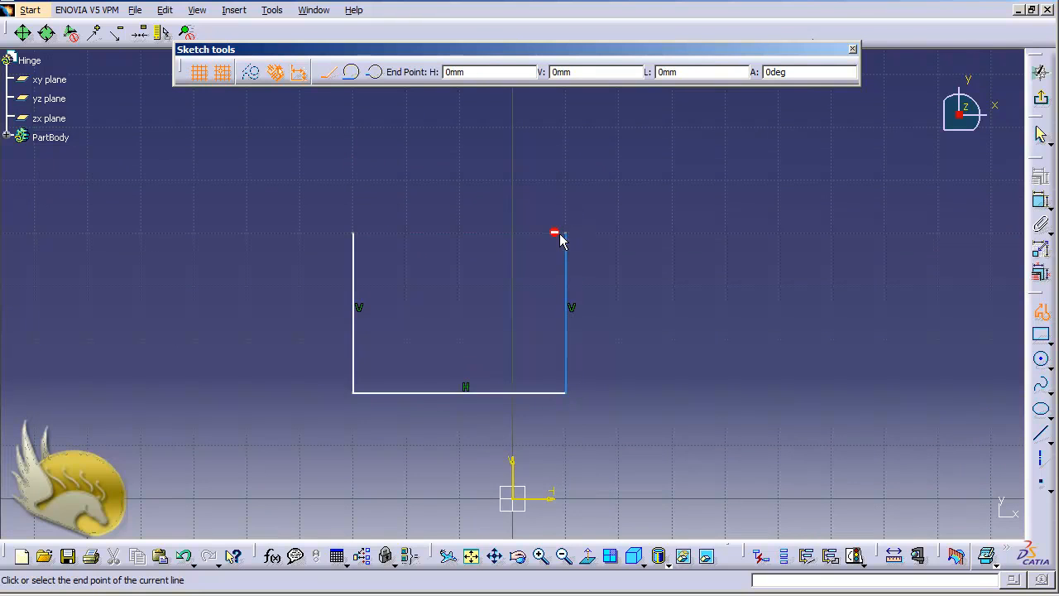
{"action": "left_click", "coordinate": [566, 234]}
{"action": "left_click", "coordinate": [511, 235]}
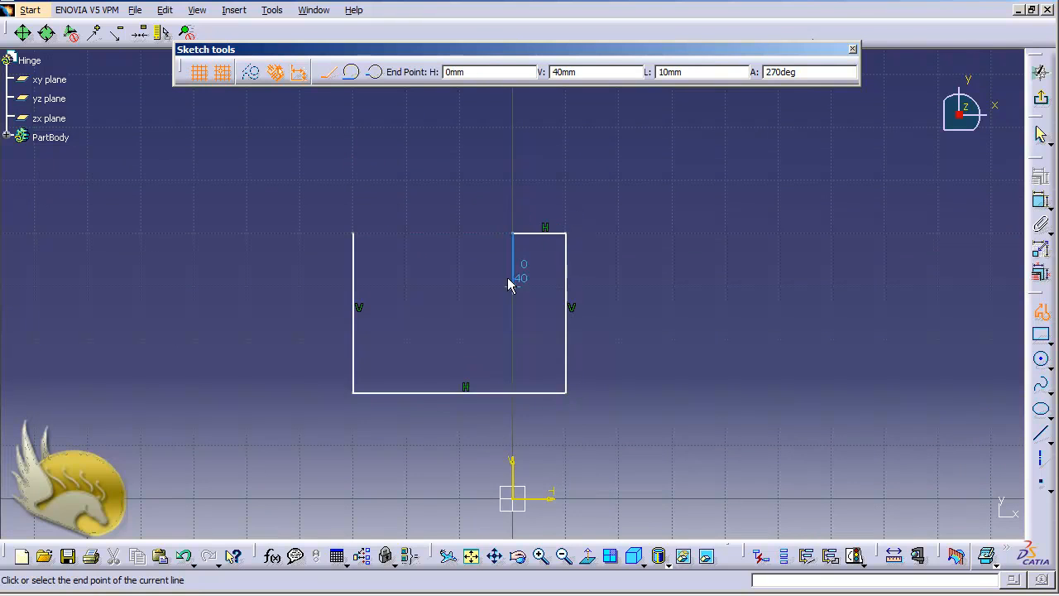
{"action": "left_click", "coordinate": [513, 339]}
{"action": "left_click", "coordinate": [407, 339]}
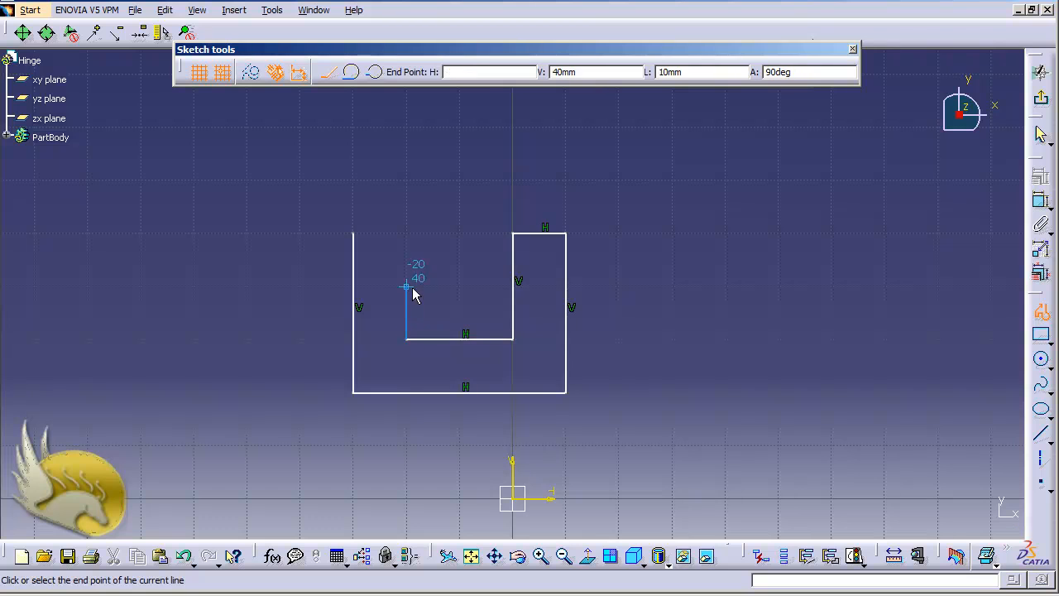
{"action": "left_click", "coordinate": [406, 233]}
{"action": "left_click", "coordinate": [353, 233]}
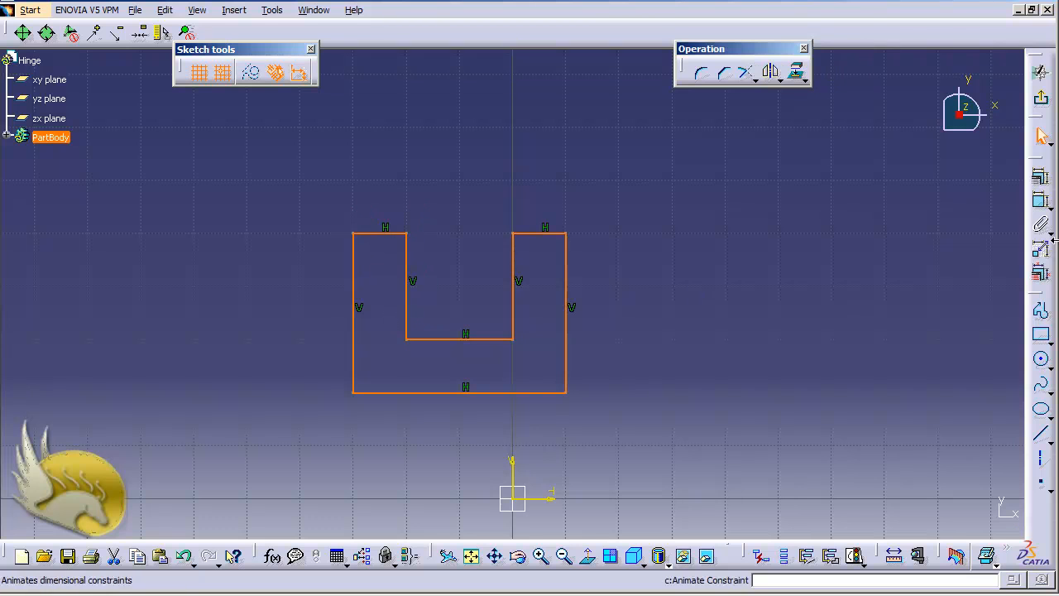
{"action": "left_click", "coordinate": [868, 269]}
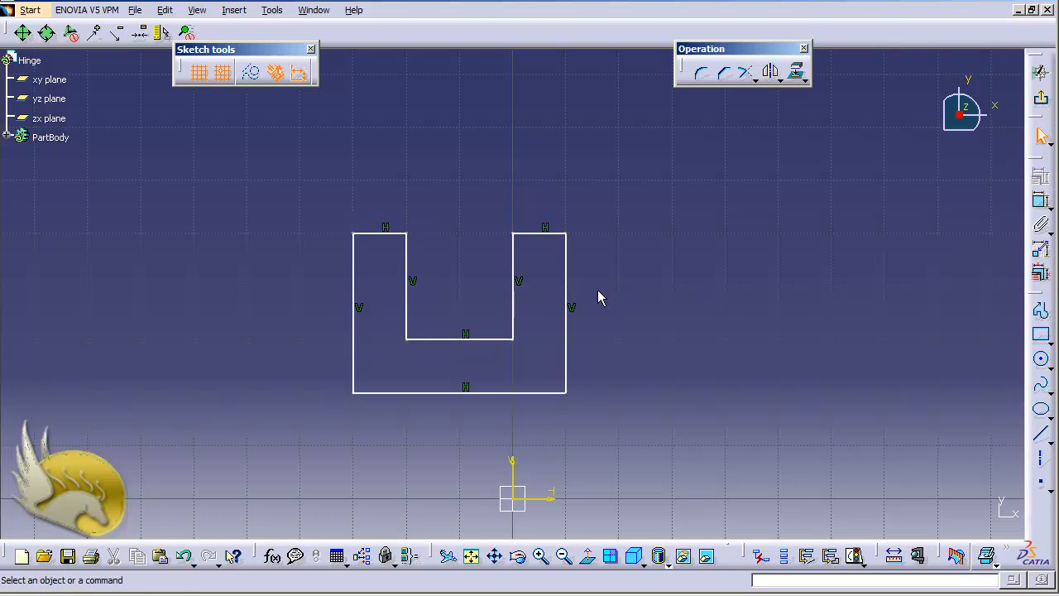
- Dimension the U profile's right outer vertical side and set its length to 15 mm
{"action": "left_click", "coordinate": [567, 285]}
{"action": "left_click", "coordinate": [1041, 201]}
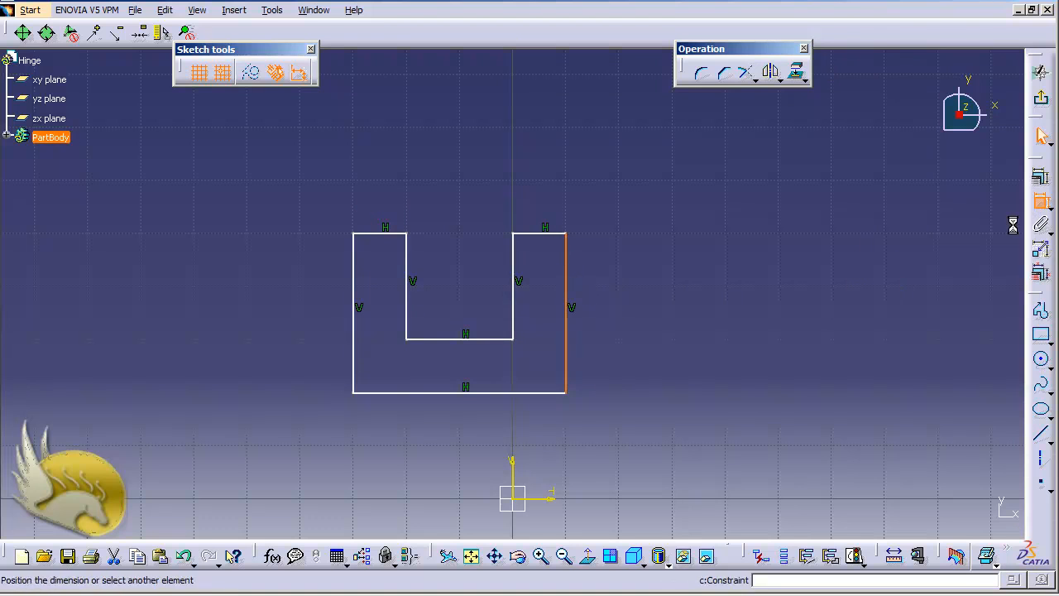
{"action": "left_click", "coordinate": [629, 330]}
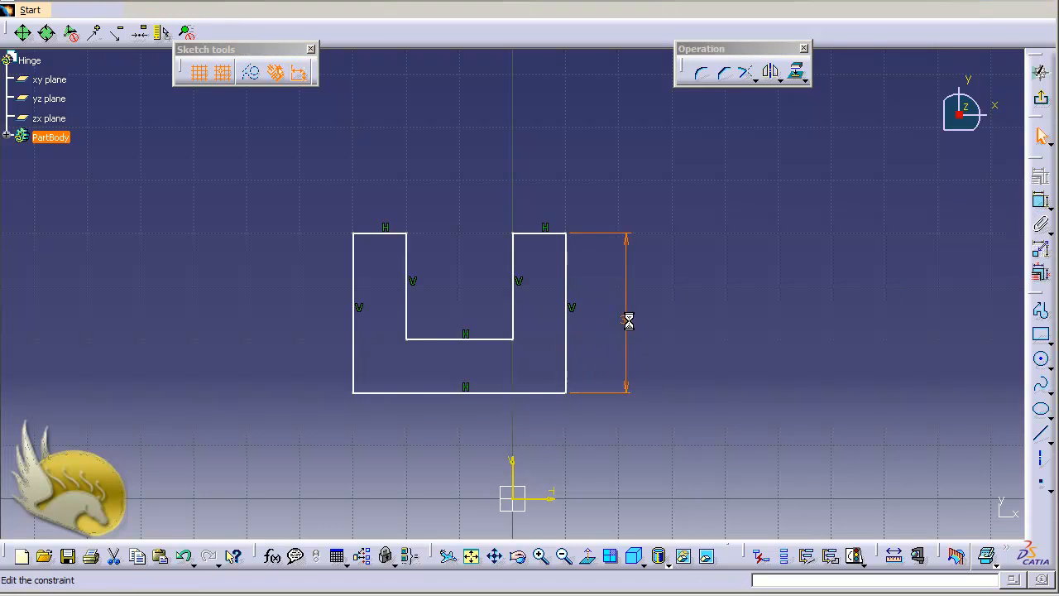
{"action": "double_click", "coordinate": [629, 321]}
{"action": "type", "text": "10"}
{"action": "key", "text": "Return"}
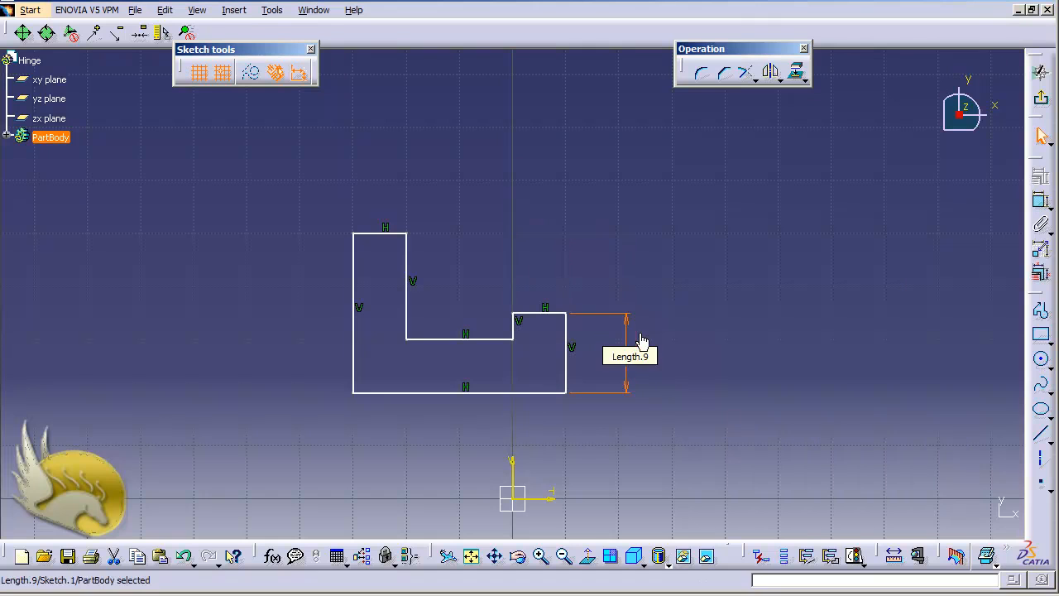
- Dimension the U profile's left outer vertical side and set its length to 15 mm
{"action": "left_click", "coordinate": [355, 352]}
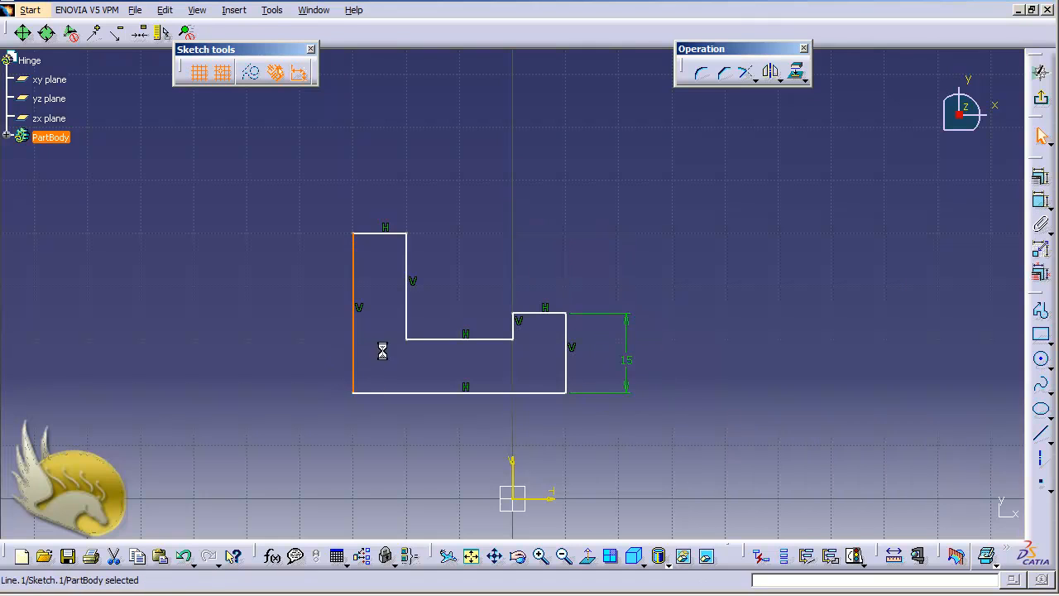
{"action": "left_click", "coordinate": [1042, 202]}
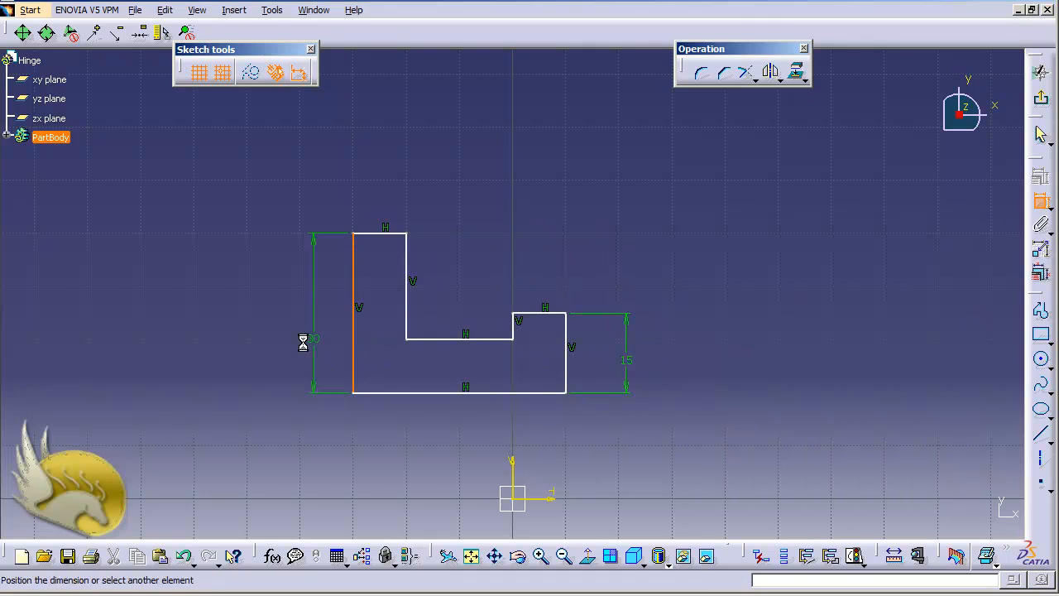
{"action": "left_click", "coordinate": [327, 346]}
{"action": "double_click", "coordinate": [346, 381]}
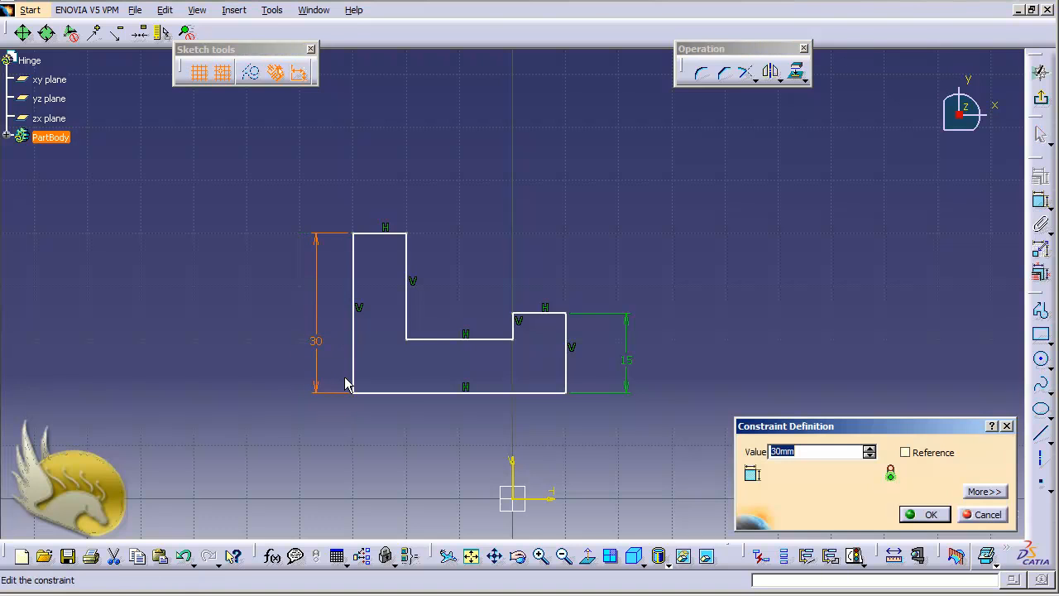
{"action": "type", "text": "15"}
{"action": "key", "text": "Return"}
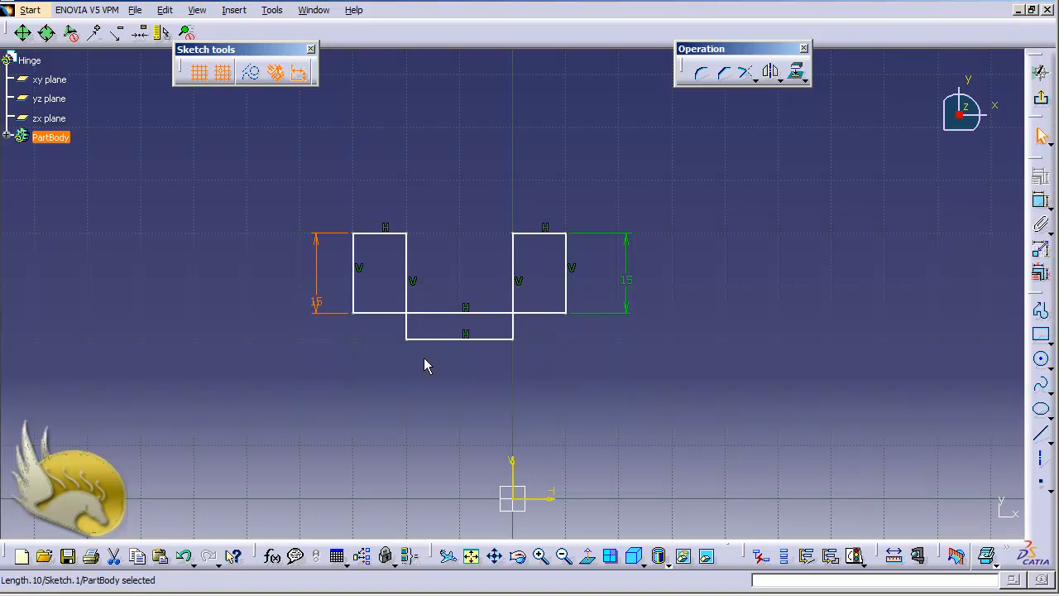
- Dimension the slot's left inner side and set the slot depth to 12.5 mm
{"action": "left_click", "coordinate": [408, 267]}
{"action": "left_click", "coordinate": [1041, 200]}
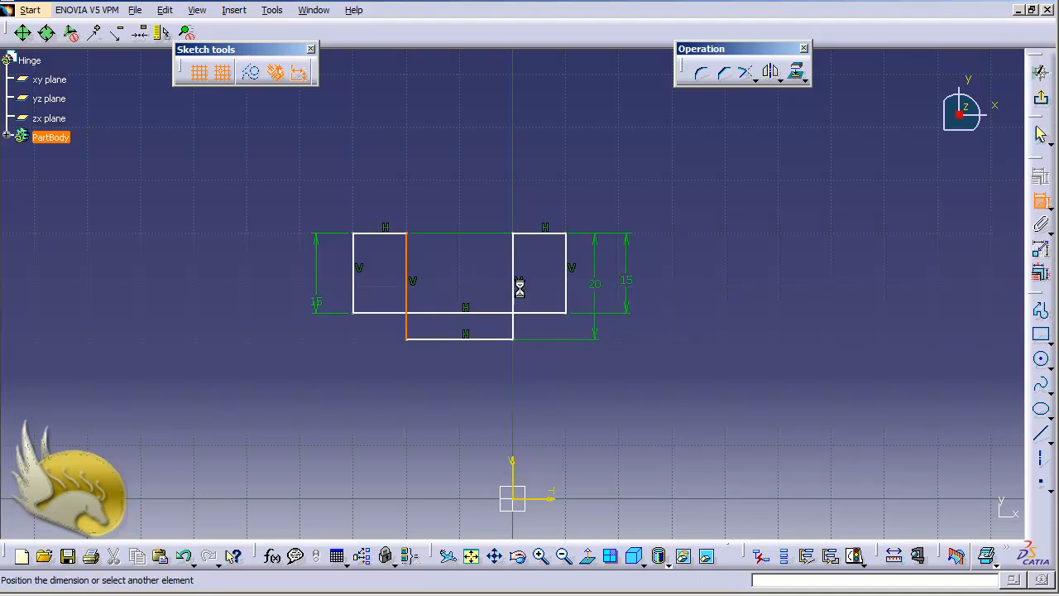
{"action": "left_click", "coordinate": [429, 271]}
{"action": "double_click", "coordinate": [425, 262]}
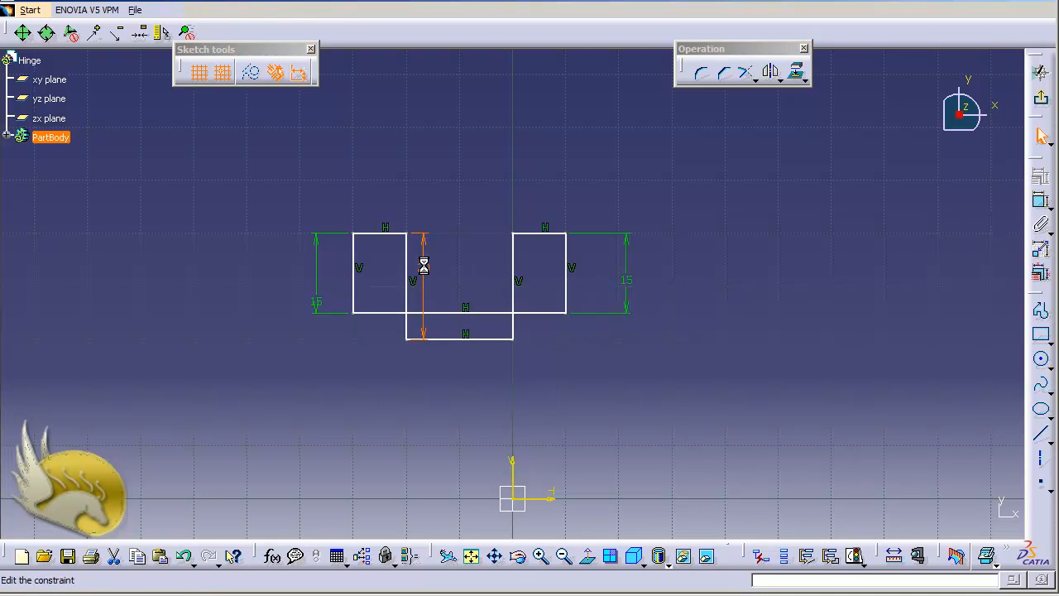
{"action": "type", "text": "12.5"}
{"action": "key", "text": "Return"}
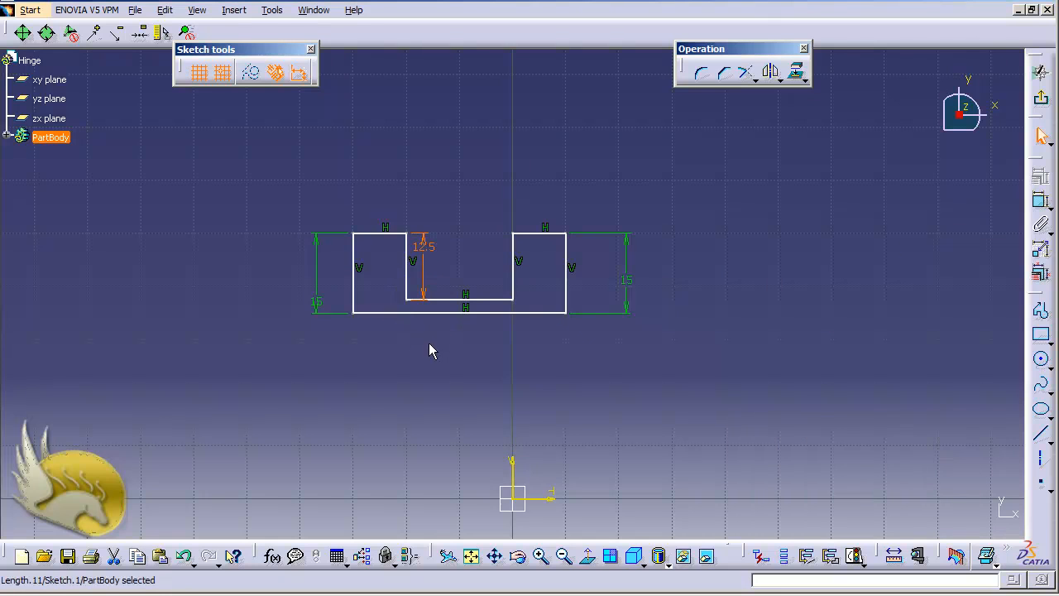
- Dimension the top edge of the right leg and set its width to 4.5 mm
{"action": "left_click", "coordinate": [540, 234]}
{"action": "left_click", "coordinate": [1042, 199]}
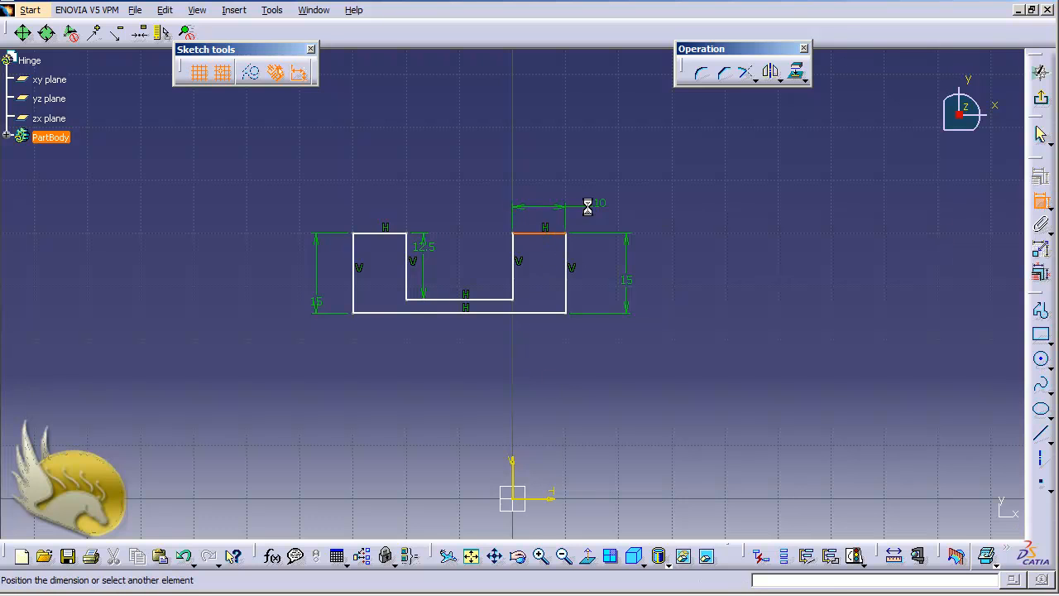
{"action": "double_click", "coordinate": [556, 203]}
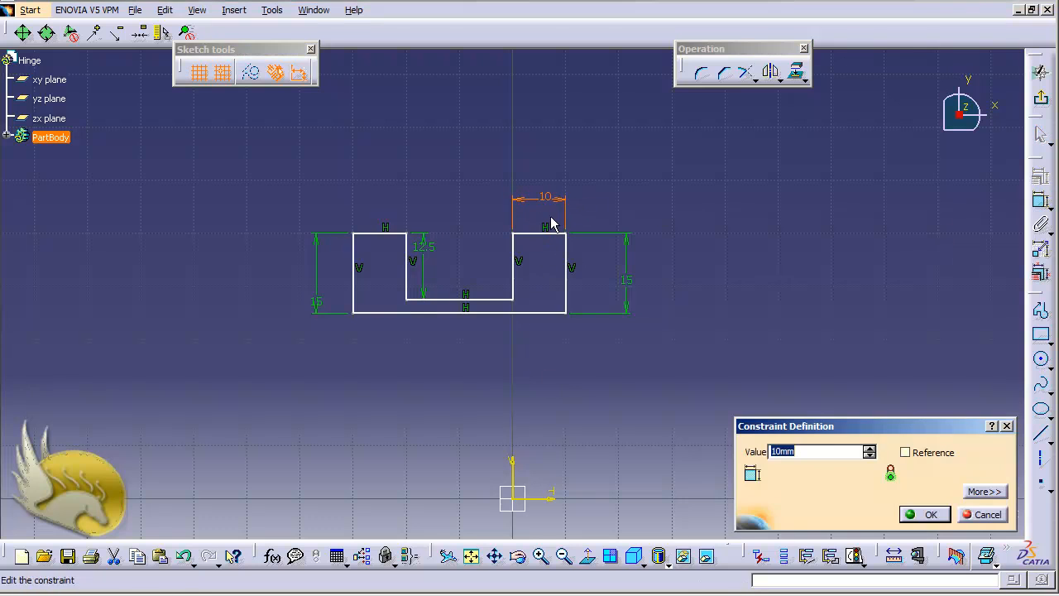
{"action": "type", "text": "4.5"}
{"action": "key", "text": "Return"}
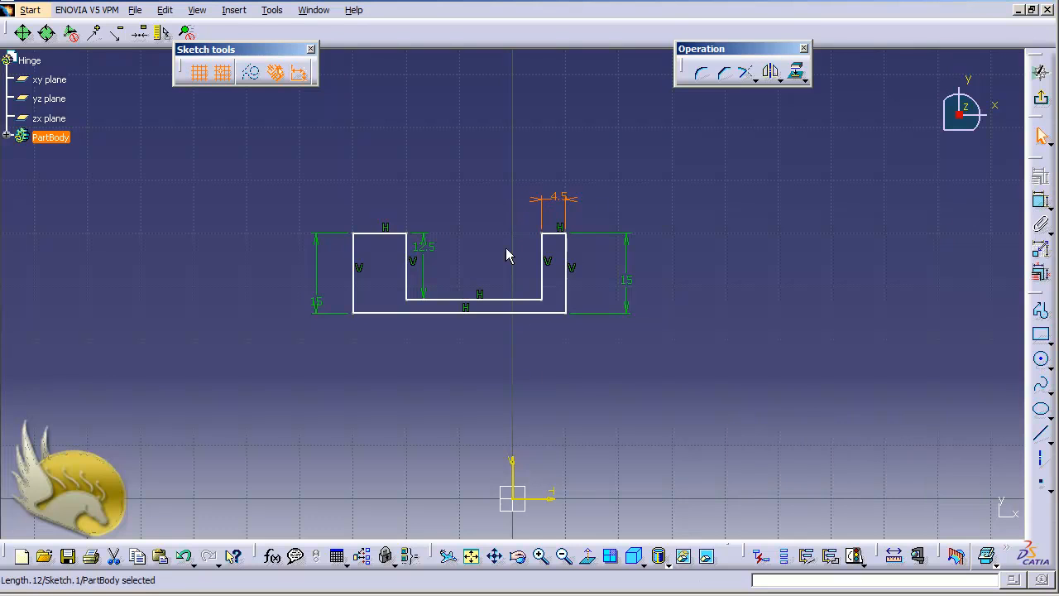
- Dimension the top edge of the left leg and set its width to 4.5 mm
{"action": "left_click", "coordinate": [399, 235]}
{"action": "left_click", "coordinate": [1037, 204]}
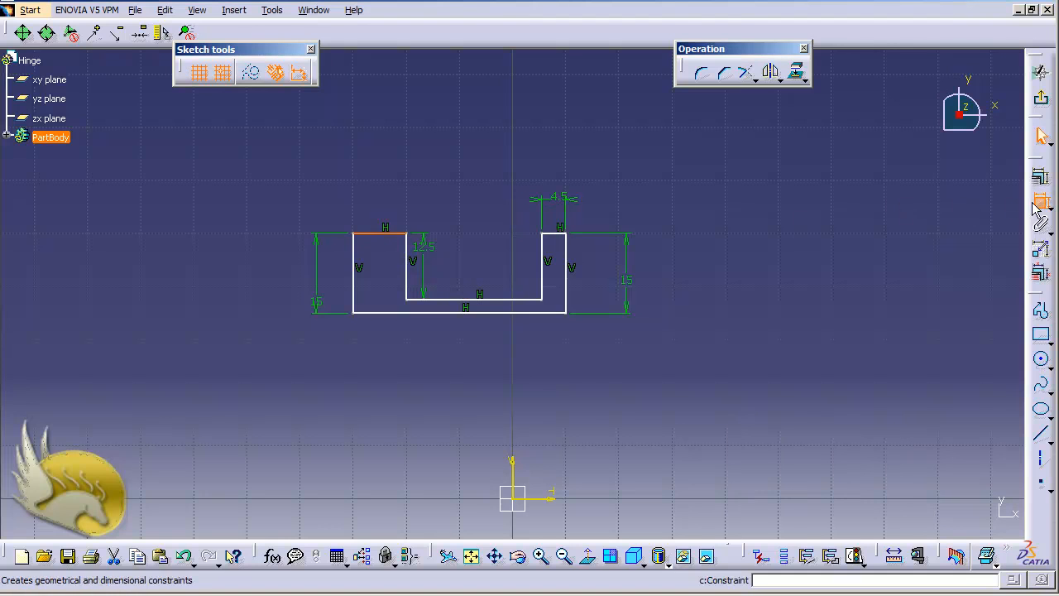
{"action": "left_click", "coordinate": [384, 213]}
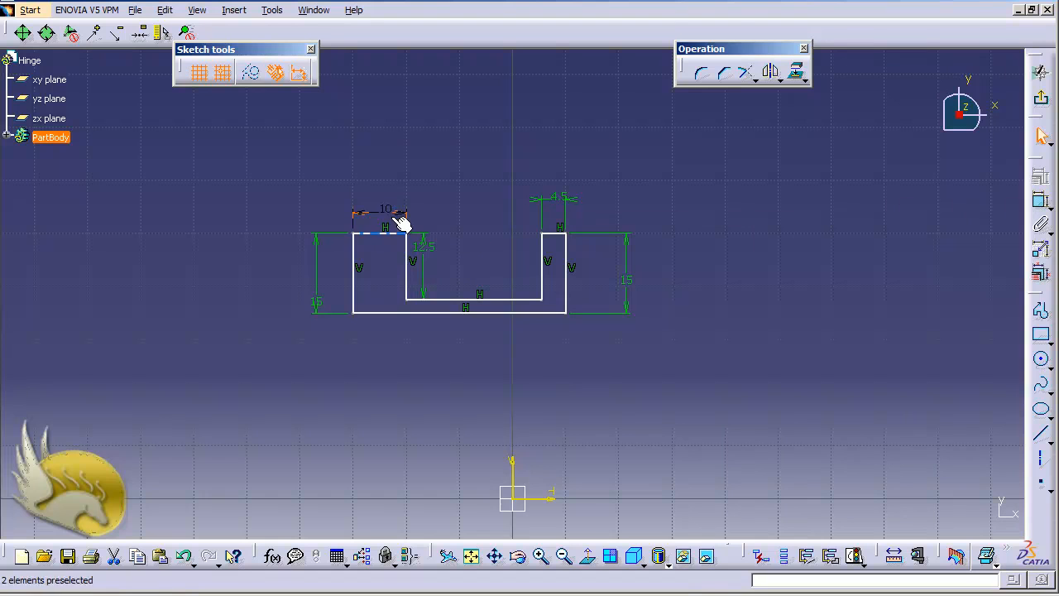
{"action": "double_click", "coordinate": [386, 211]}
{"action": "type", "text": "4.5"}
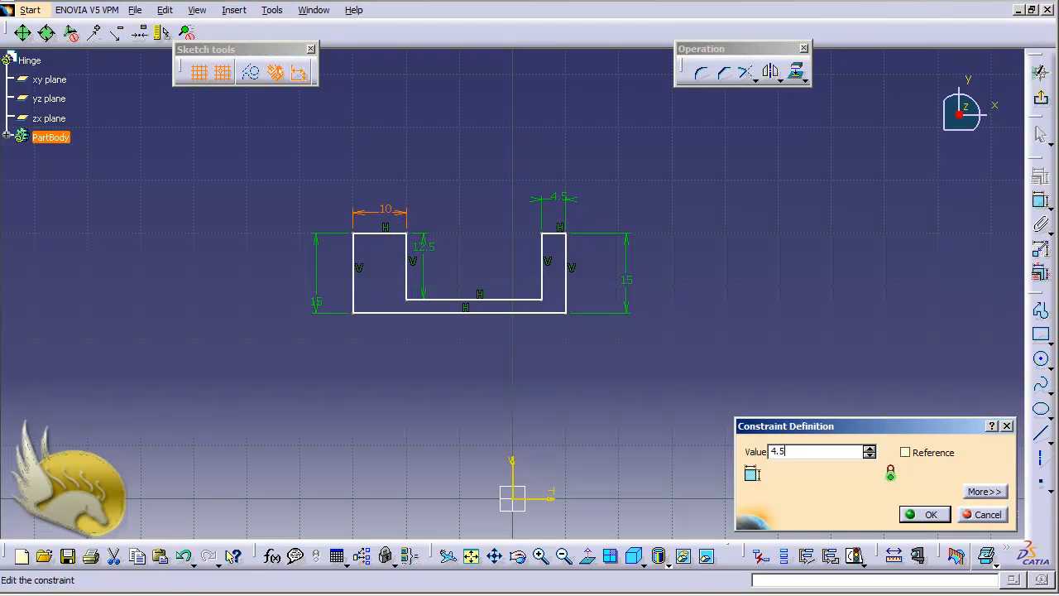
{"action": "key", "text": "Return"}
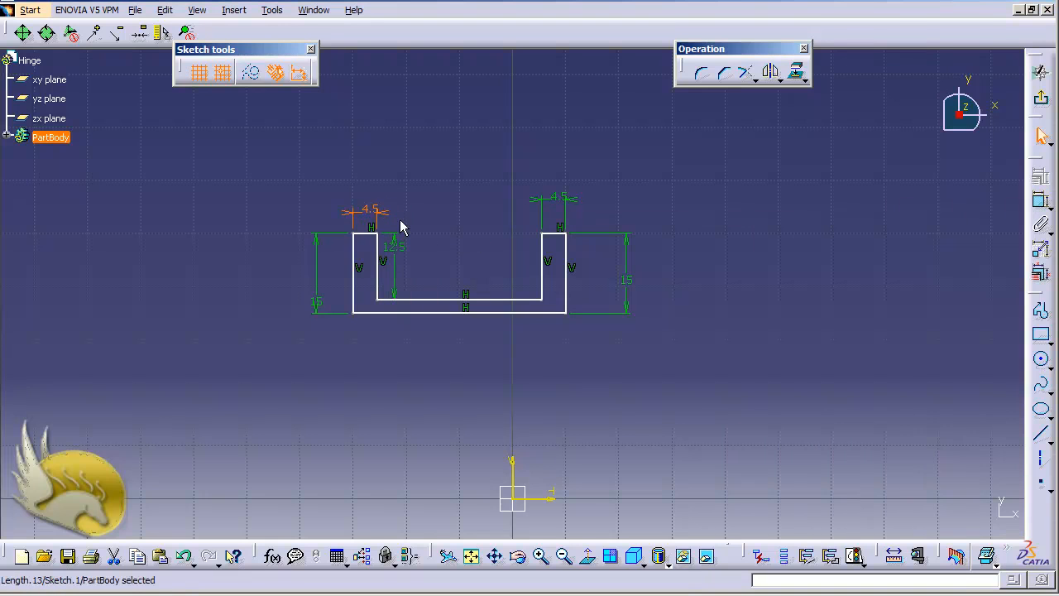
- Dimension the slot's bottom line and set the slot width to 5 mm
{"action": "left_click", "coordinate": [439, 300]}
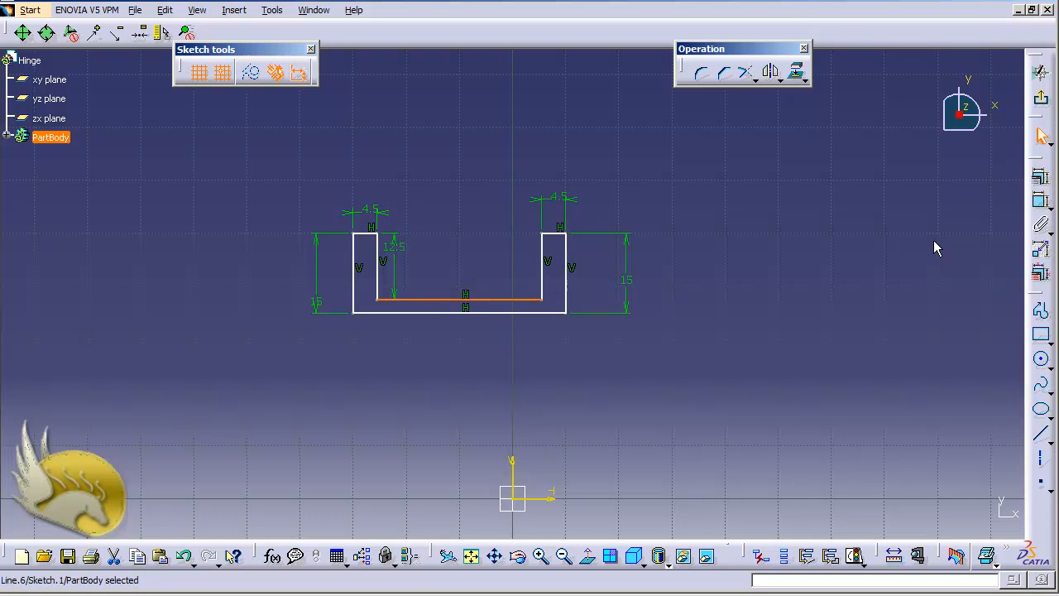
{"action": "left_click", "coordinate": [1041, 201]}
{"action": "left_click", "coordinate": [427, 216]}
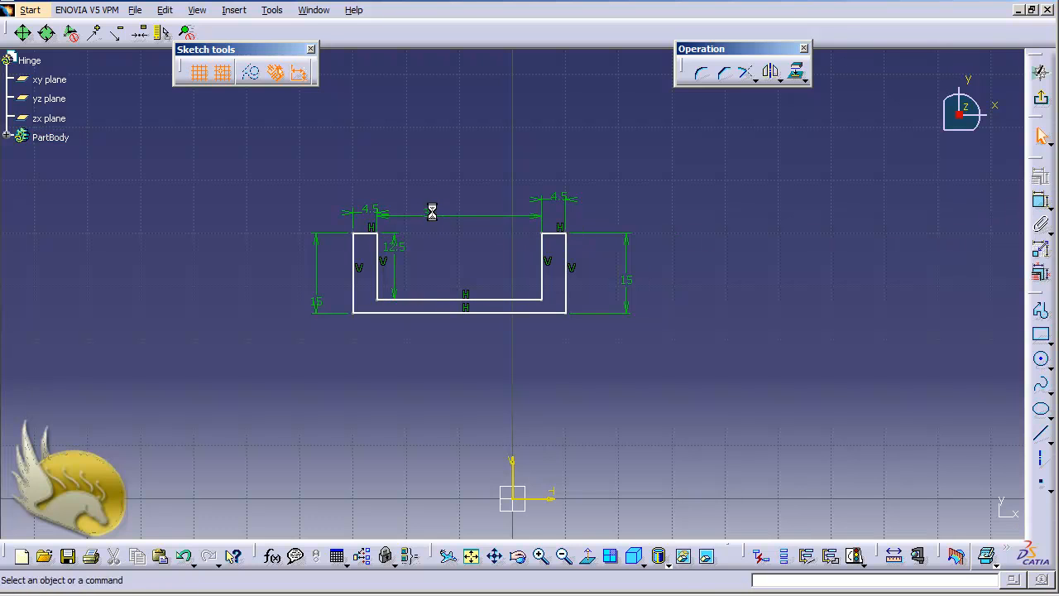
{"action": "double_click", "coordinate": [430, 213]}
{"action": "type", "text": "5mm"}
{"action": "key", "text": "Return"}
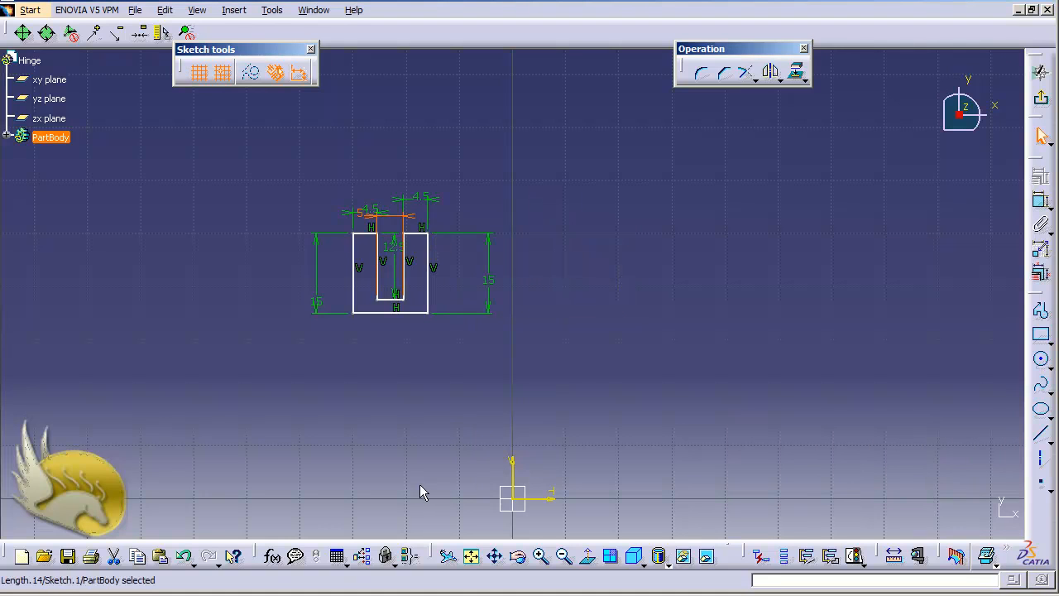
- Constrain the distance between the profile's bottom edge and the horizontal sketch axis to 0 mm
{"action": "left_click", "coordinate": [418, 313]}
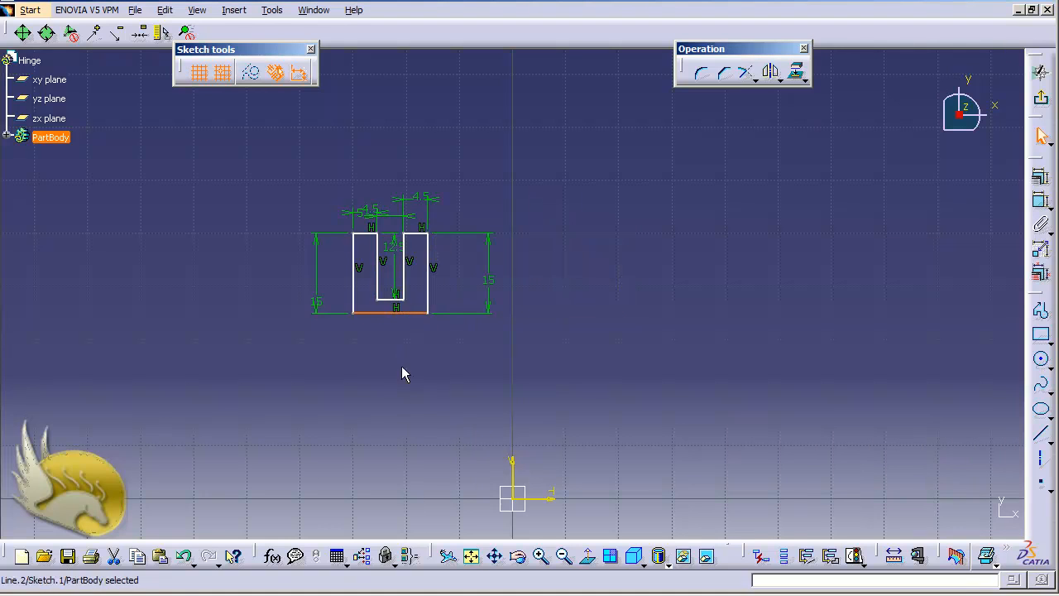
{"action": "left_click", "coordinate": [549, 498], "text": "ctrl"}
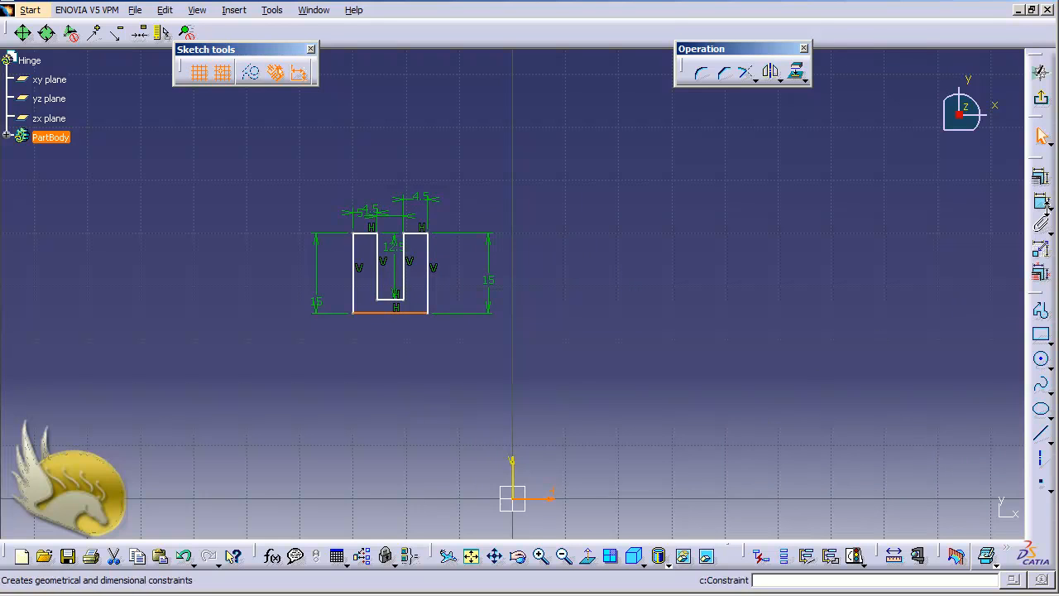
{"action": "left_click", "coordinate": [1042, 203]}
{"action": "left_click", "coordinate": [876, 354]}
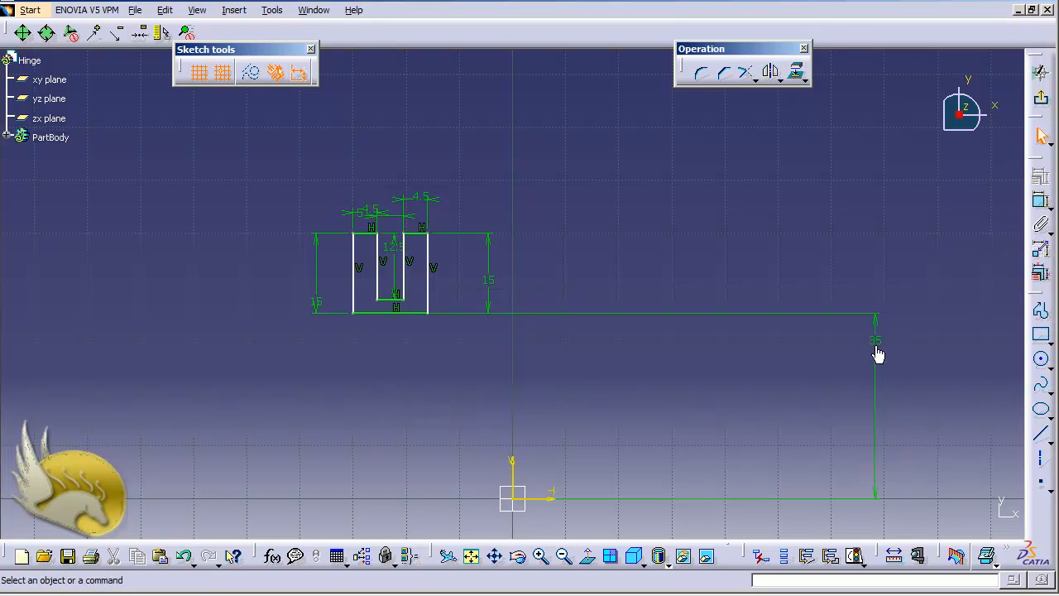
{"action": "double_click", "coordinate": [874, 341]}
{"action": "type", "text": "0"}
{"action": "key", "text": "Return"}
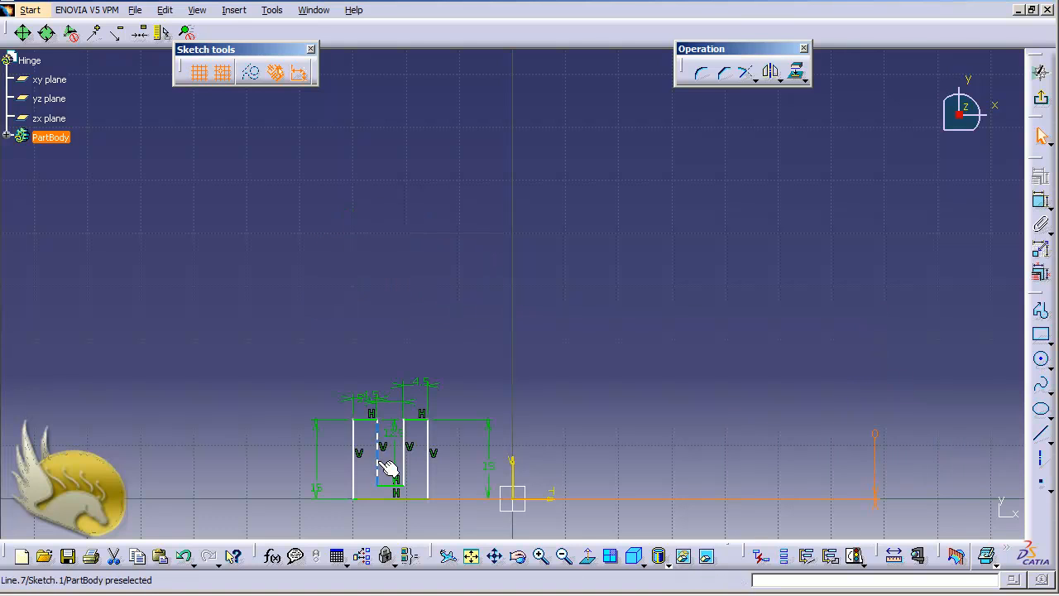
- Constrain the two outer vertical lines of the U-profile to be symmetric about the vertical sketch axis
{"action": "left_click", "coordinate": [354, 464]}
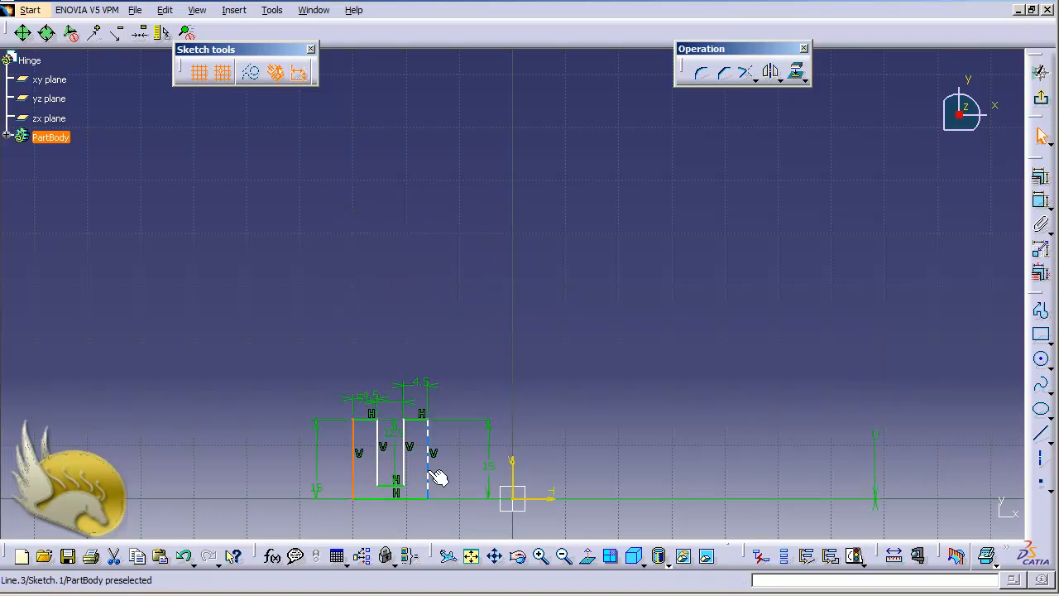
{"action": "left_click", "coordinate": [428, 476], "text": "ctrl"}
{"action": "left_click", "coordinate": [513, 474], "text": "ctrl"}
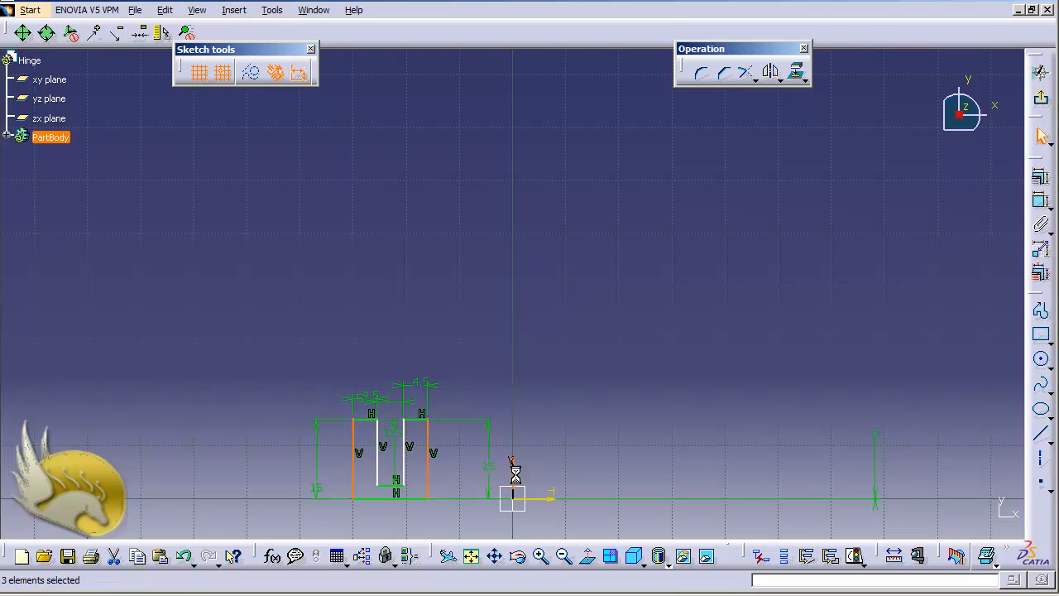
{"action": "left_click", "coordinate": [1040, 176]}
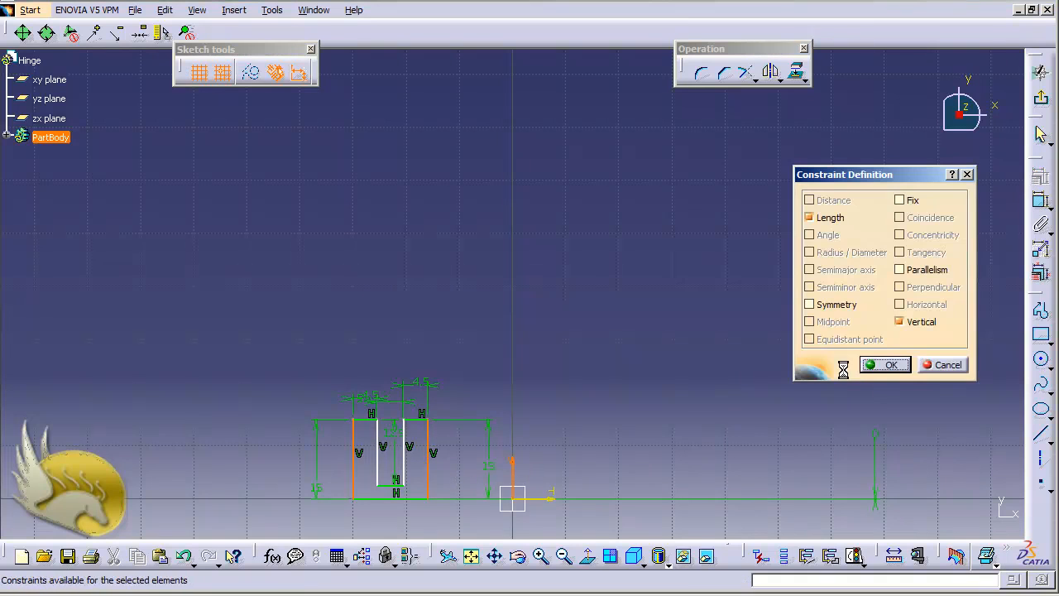
{"action": "left_click", "coordinate": [832, 305]}
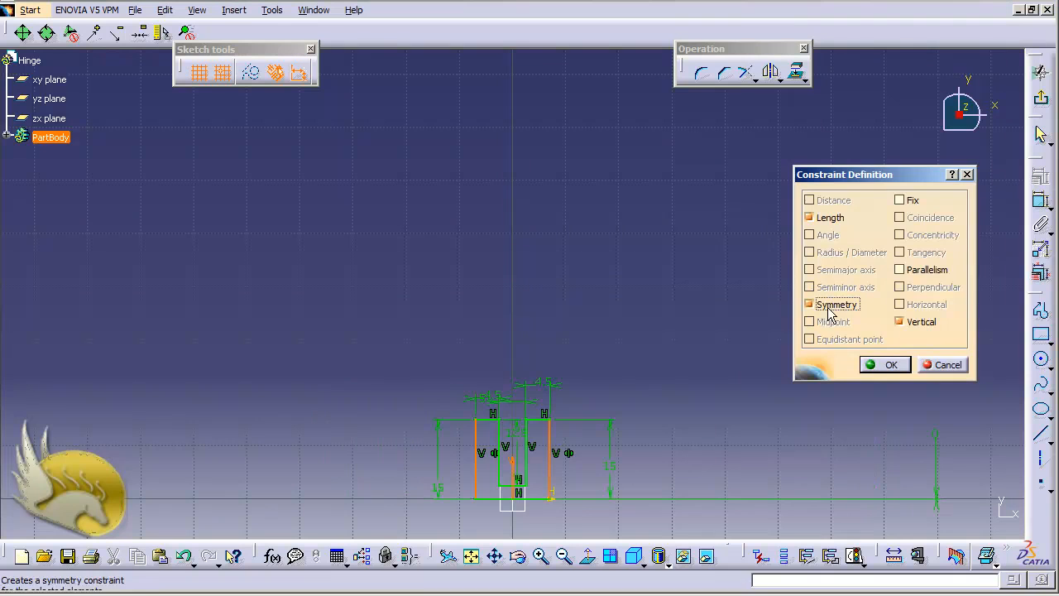
{"action": "left_click", "coordinate": [877, 362]}
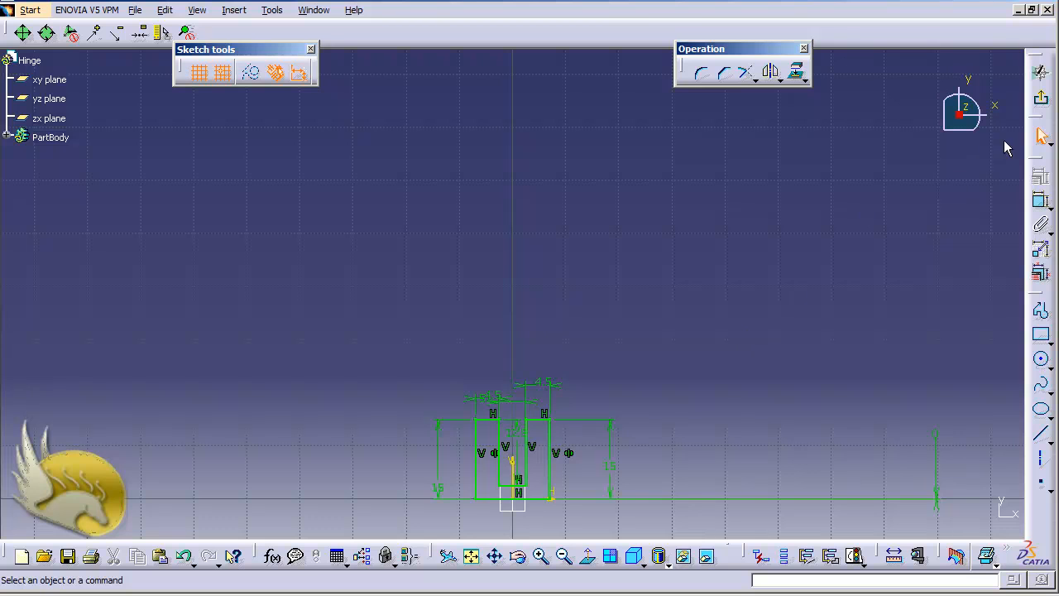
- Exit the sketch and extrude the U-profile as a Pad with a length of 7.5 mm
{"action": "left_click", "coordinate": [1042, 136]}
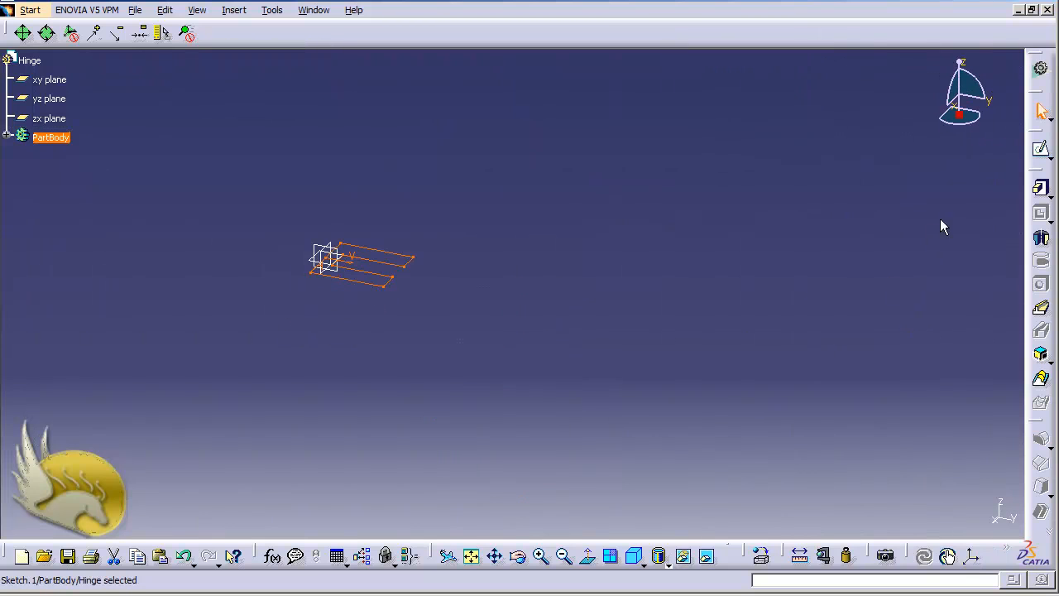
{"action": "left_click", "coordinate": [1041, 190]}
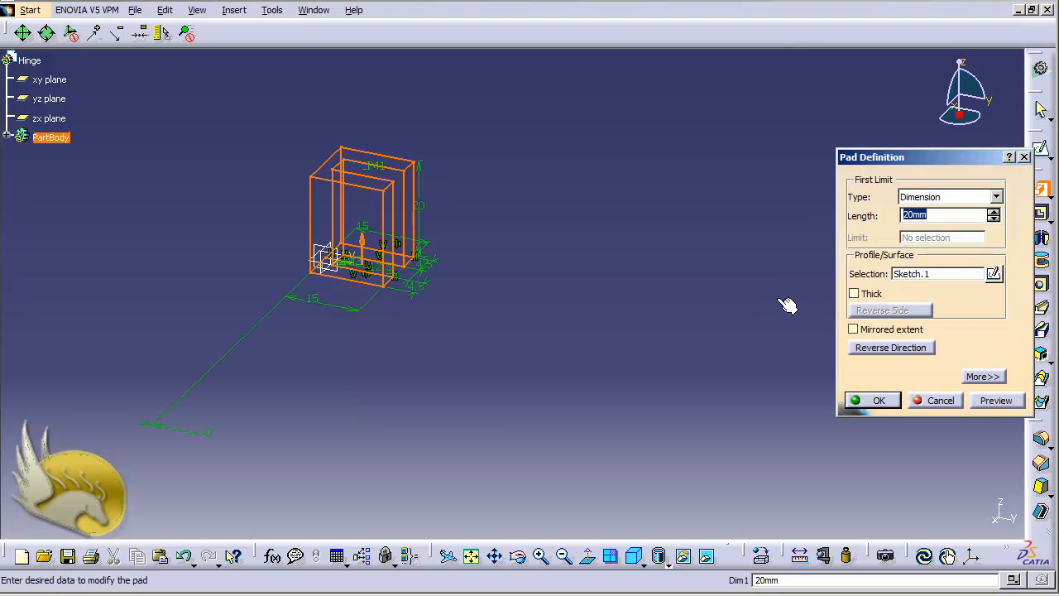
{"action": "type", "text": "7.5"}
{"action": "key", "text": "Return"}
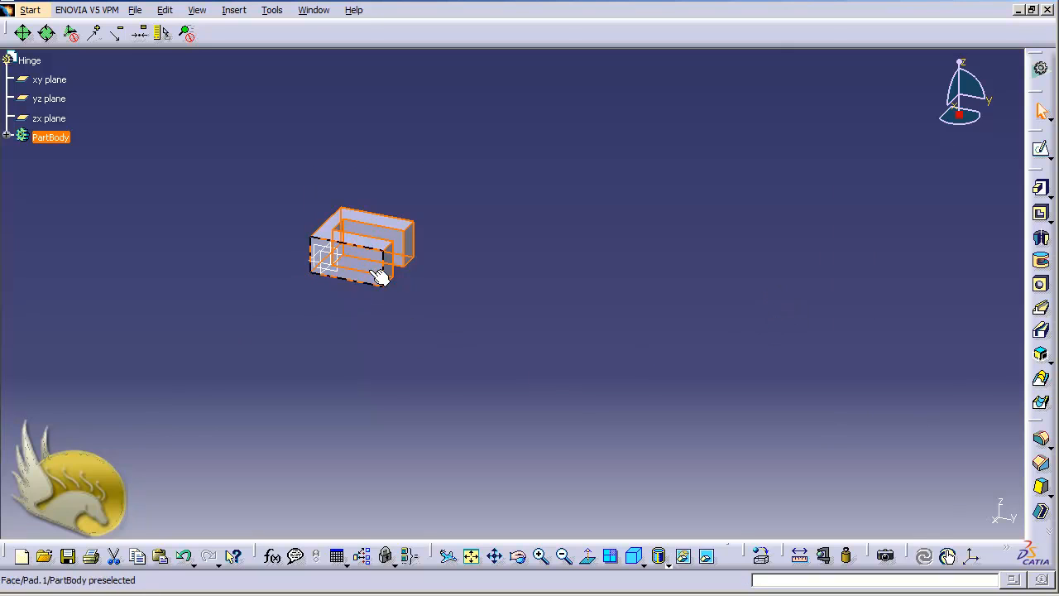
{"action": "left_click", "coordinate": [450, 355]}
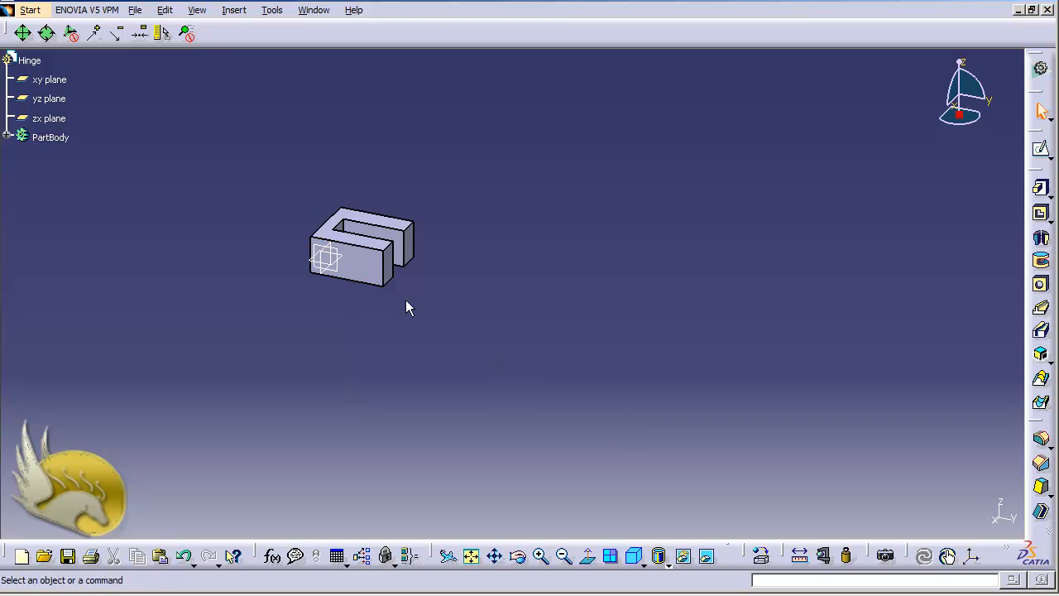
- Start a new sketch on the outer side face of the front leg and check its orientation against the part
{"action": "left_click", "coordinate": [371, 272]}
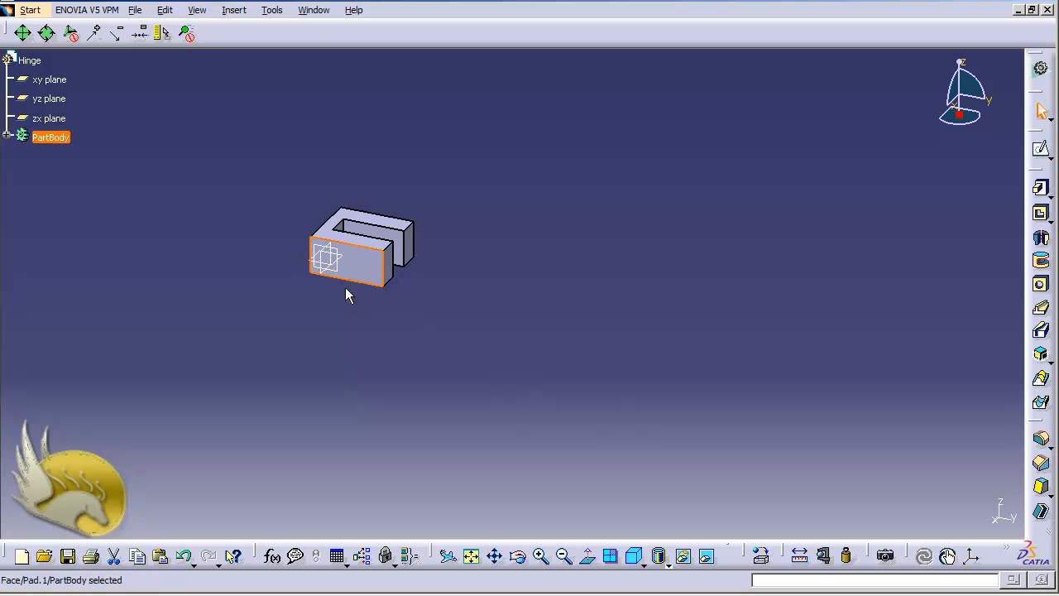
{"action": "left_click", "coordinate": [1040, 149]}
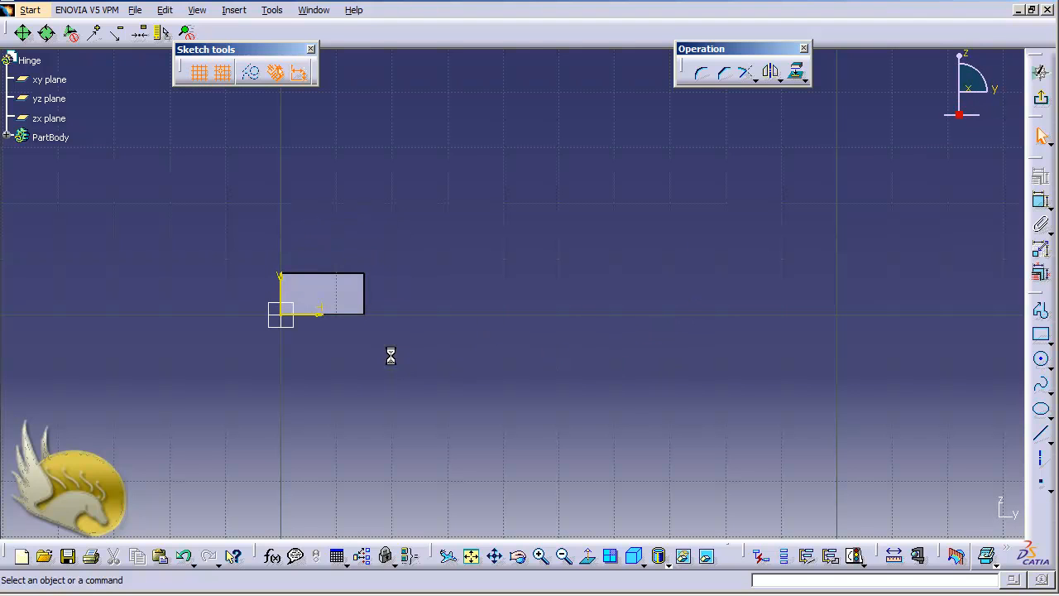
{"action": "key", "text": "shift+Down"}
{"action": "key", "text": "shift+Down"}
{"action": "key", "text": "shift+Down"}
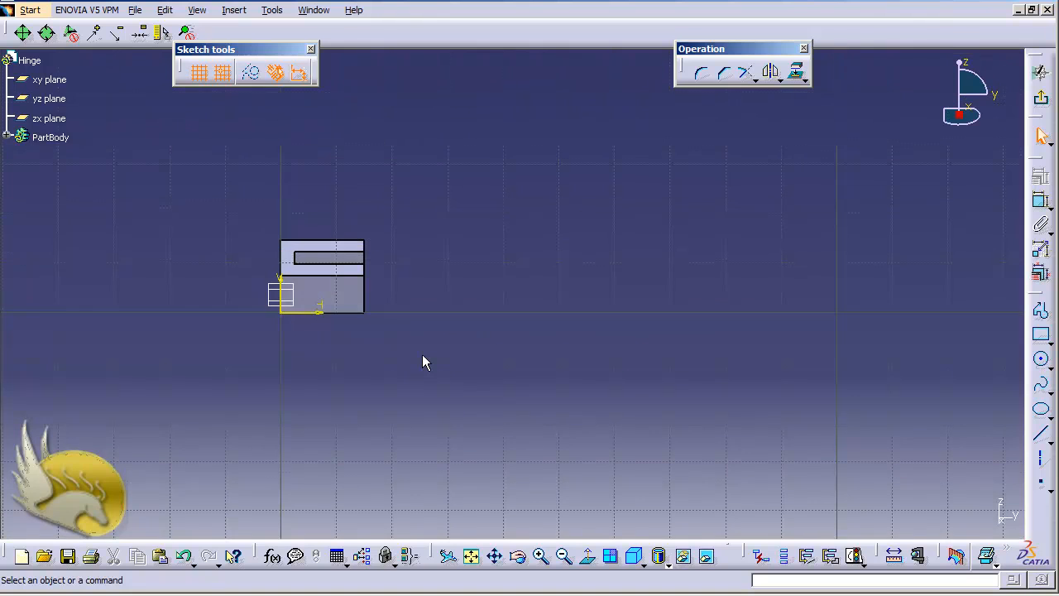
{"action": "key", "text": "shift+Up"}
{"action": "key", "text": "shift+Up"}
{"action": "key", "text": "shift+Up"}
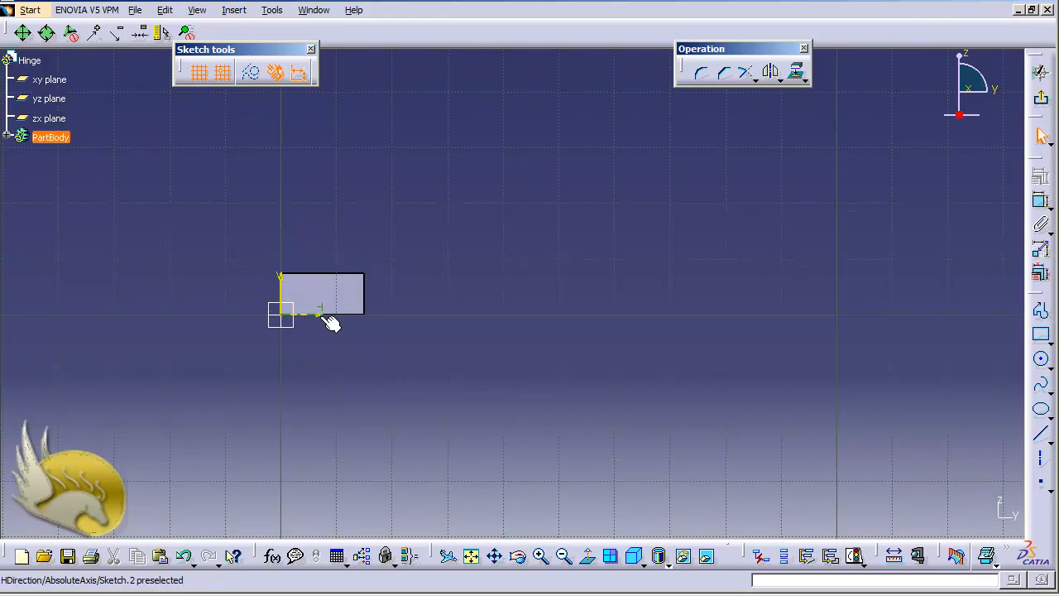
- Turn off grid snapping and sketch a circle about 5 mm in diameter beyond the open end of the leg
{"action": "left_click", "coordinate": [1042, 361]}
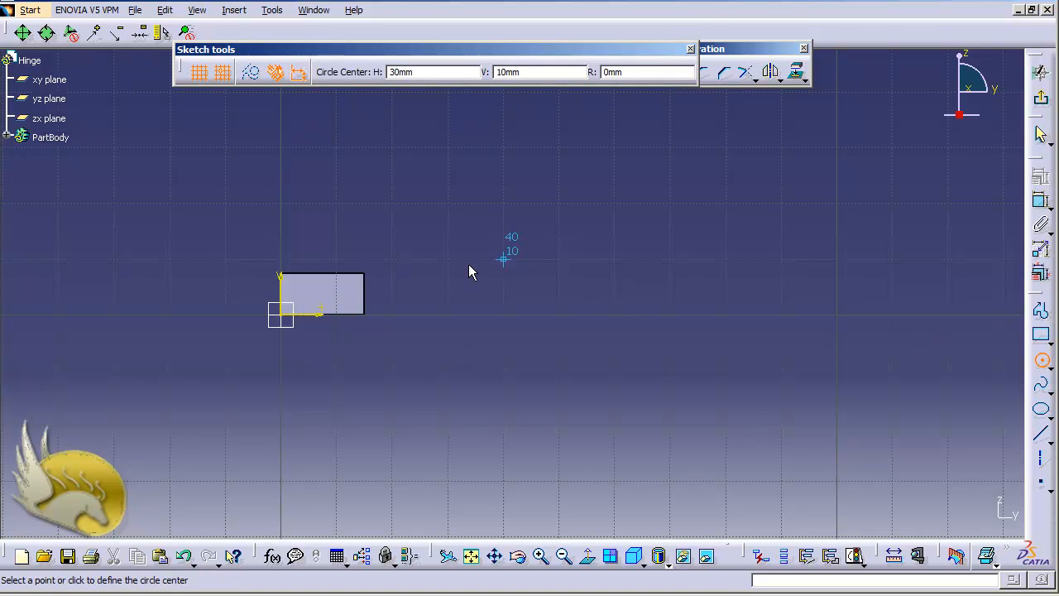
{"action": "left_click", "coordinate": [222, 72]}
{"action": "left_click", "coordinate": [406, 293]}
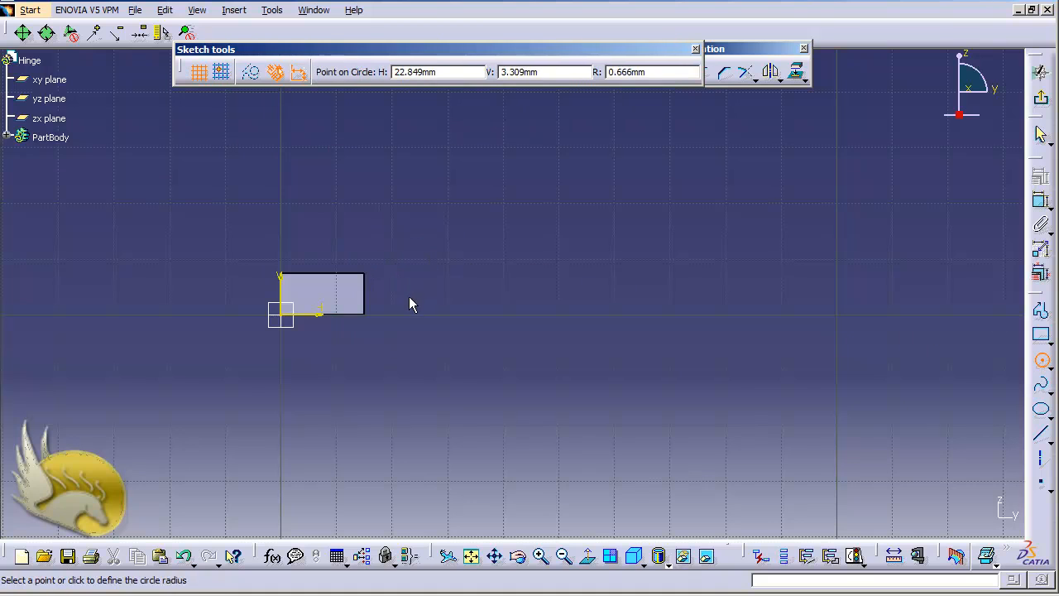
{"action": "left_click", "coordinate": [420, 309]}
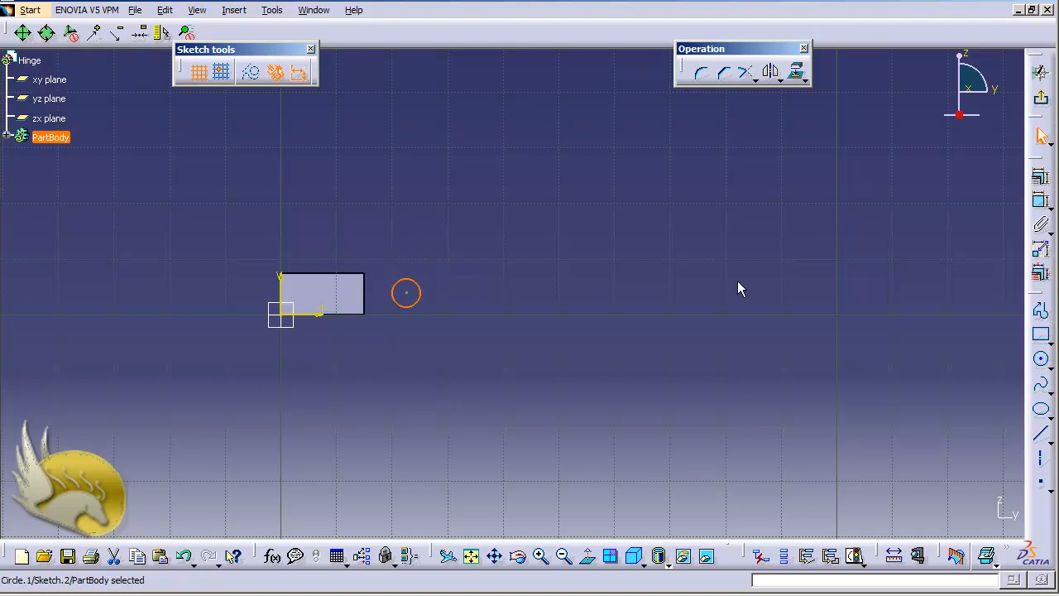
- Dimension the circle and set its diameter to 2.5 mm
{"action": "left_click", "coordinate": [1041, 200]}
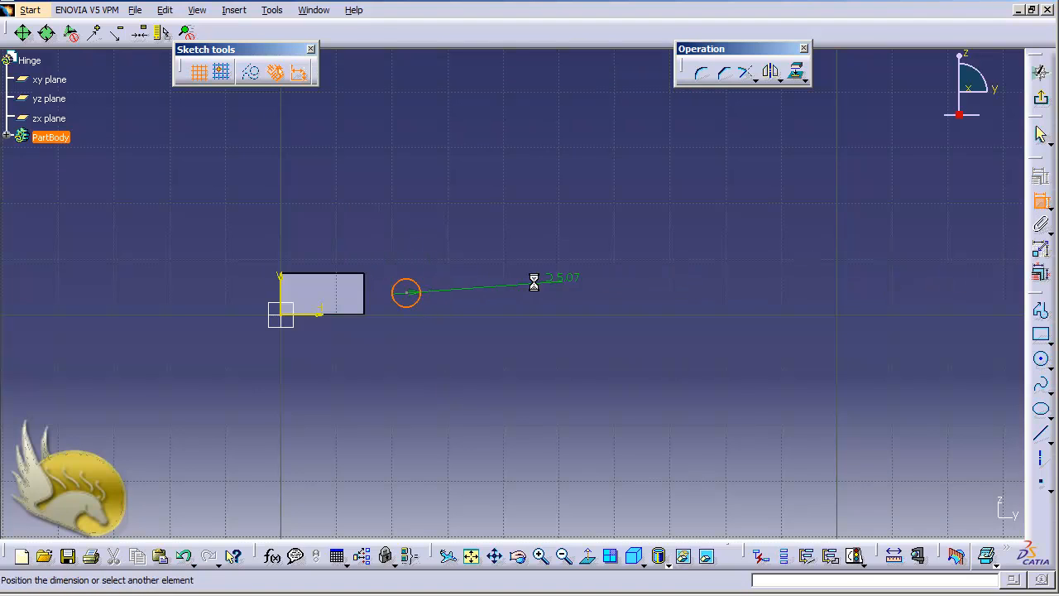
{"action": "left_click", "coordinate": [468, 284]}
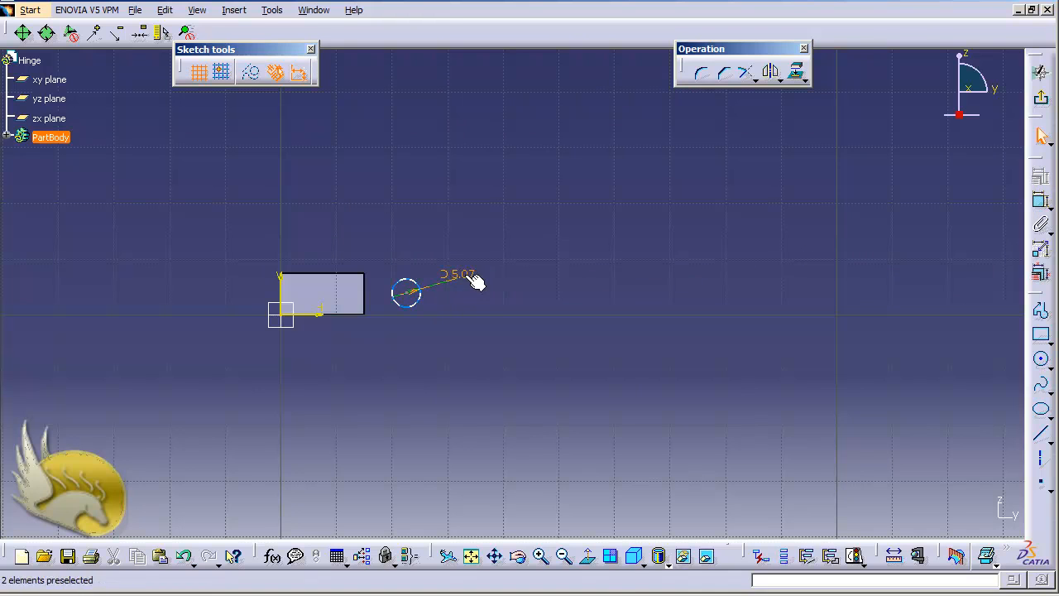
{"action": "double_click", "coordinate": [466, 279]}
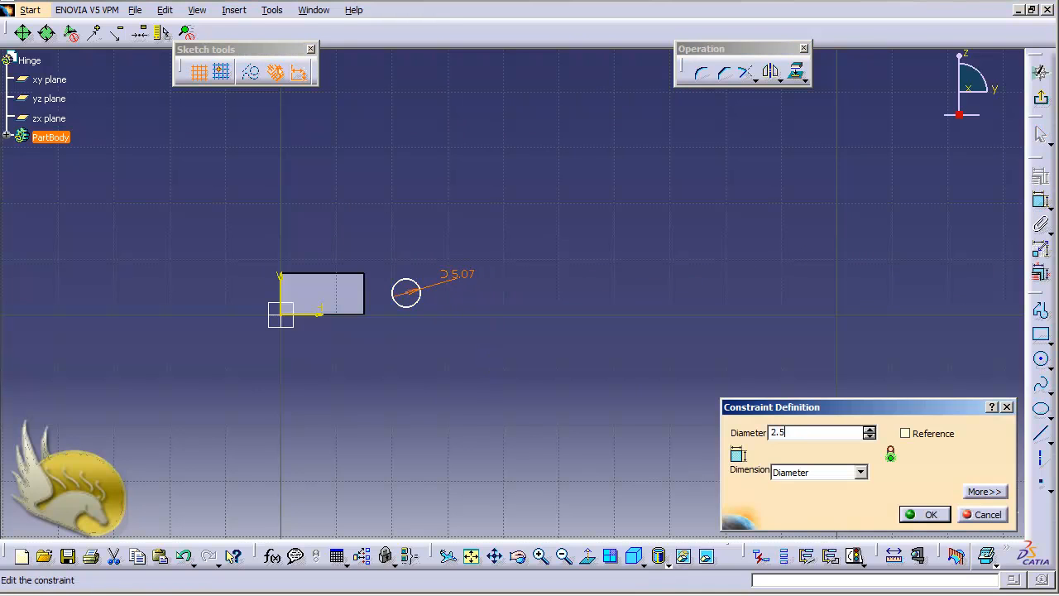
{"action": "key", "text": "Return"}
- Dimension the circle's centre from the face's vertical edge at the sketch origin and set the distance to 10 mm
{"action": "key", "text": "ctrl+Page_Up"}
{"action": "key", "text": "ctrl+Page_Up"}
{"action": "key", "text": "ctrl+Page_Up"}
{"action": "key", "text": "ctrl+Page_Up"}
{"action": "key", "text": "ctrl+Page_Up"}
{"action": "key", "text": "ctrl+Page_Up"}
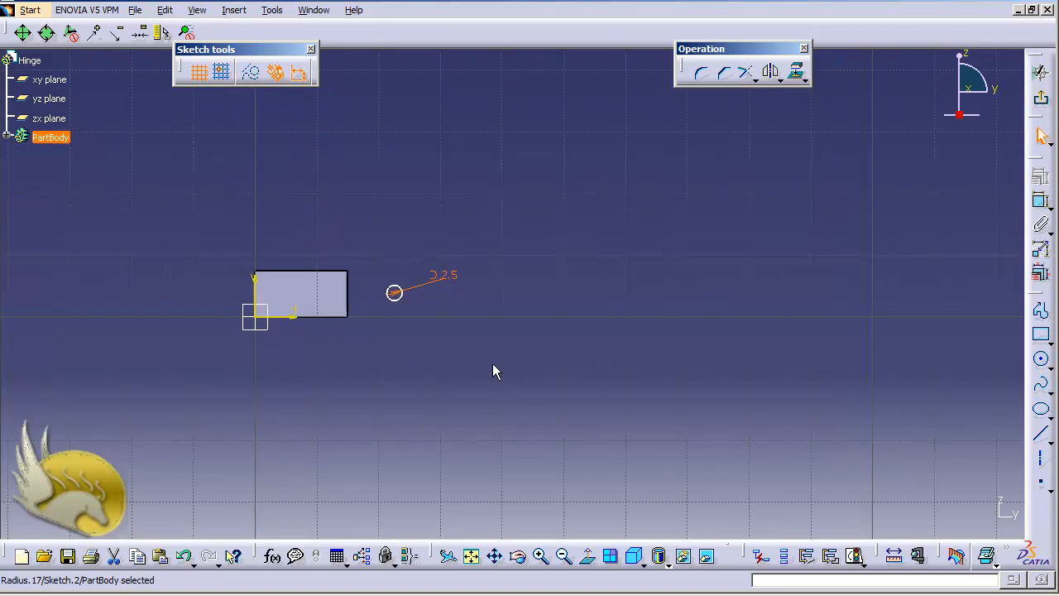
{"action": "key", "text": "ctrl+Right"}
{"action": "key", "text": "ctrl+Right"}
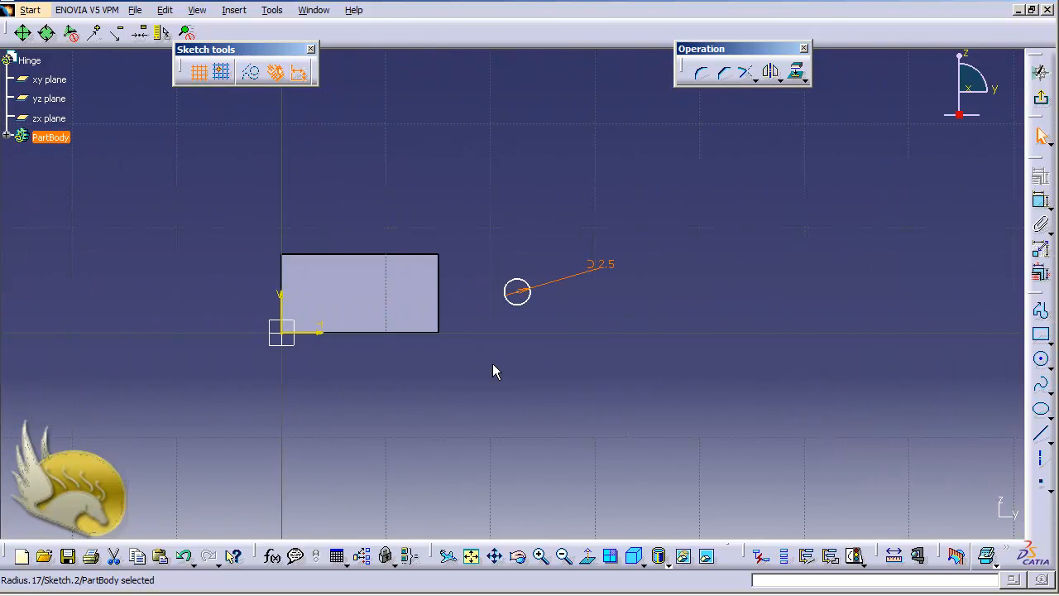
{"action": "key", "text": "ctrl+Page_Up"}
{"action": "key", "text": "ctrl+Page_Up"}
{"action": "key", "text": "ctrl+Right"}
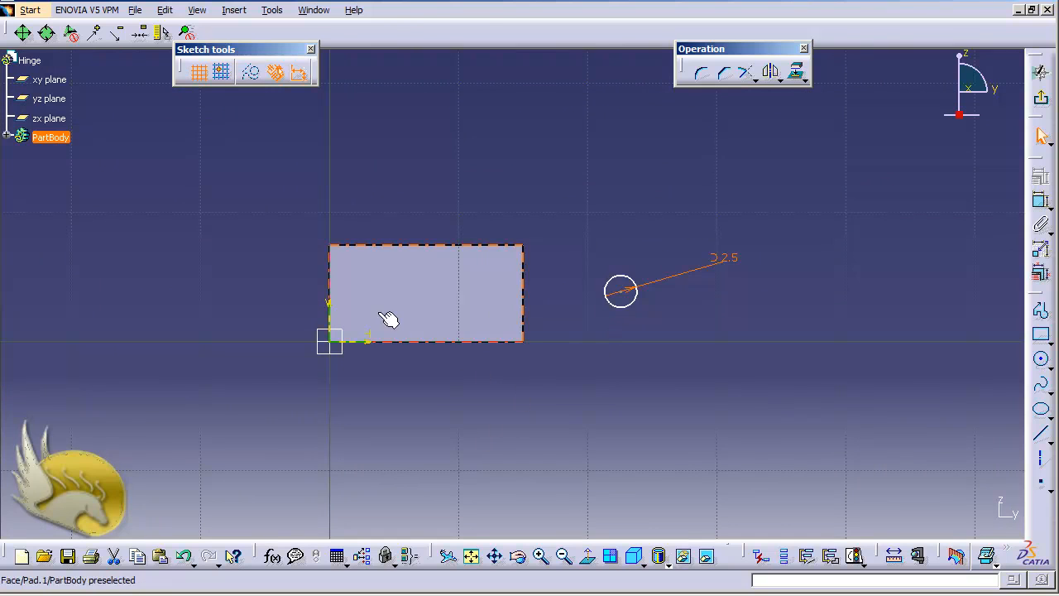
{"action": "left_click", "coordinate": [1041, 207]}
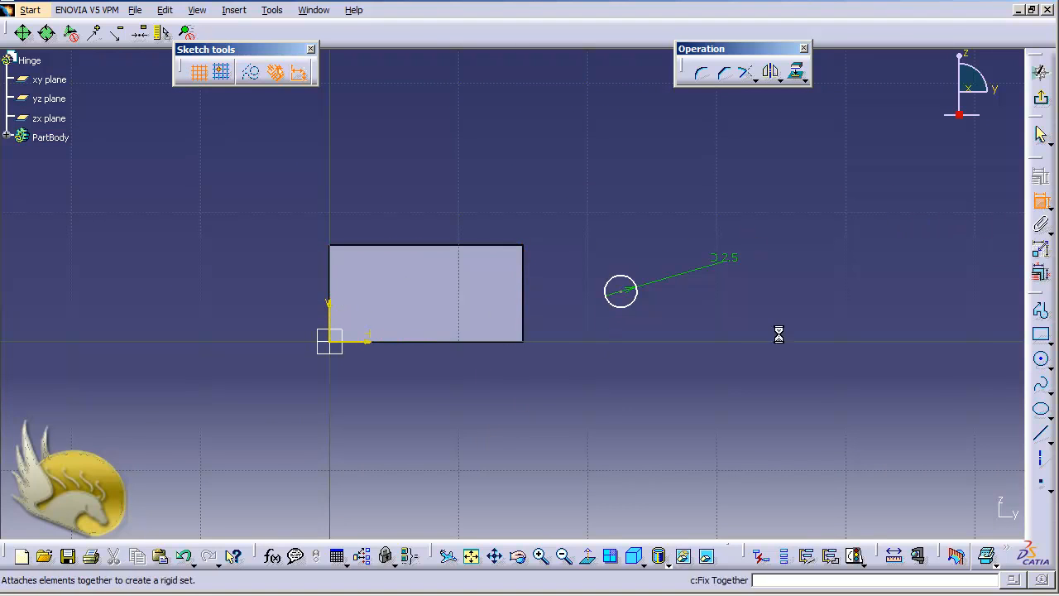
{"action": "left_click", "coordinate": [622, 293]}
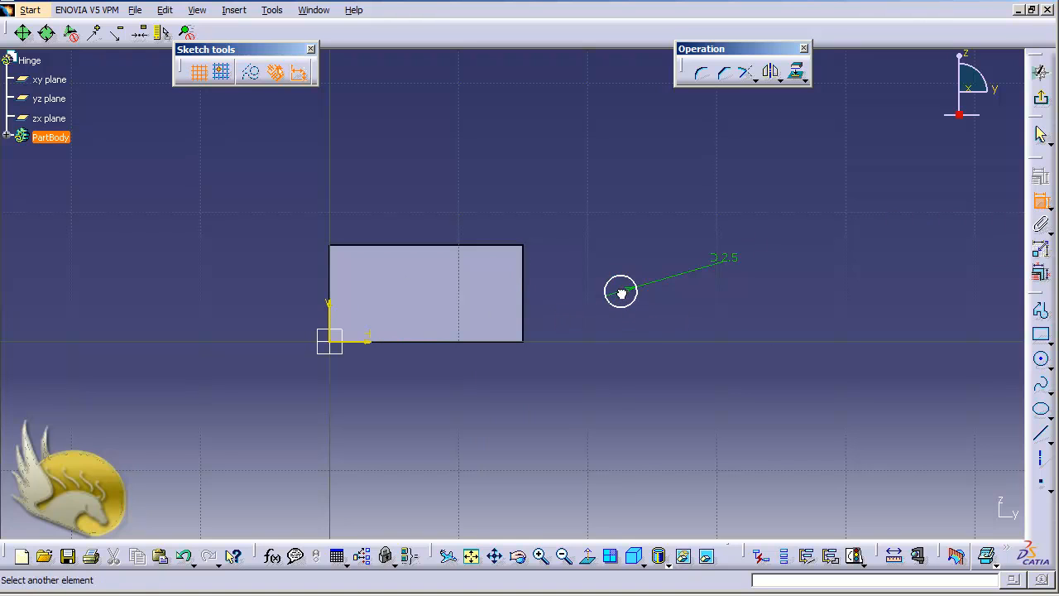
{"action": "left_click", "coordinate": [335, 285]}
{"action": "double_click", "coordinate": [398, 179]}
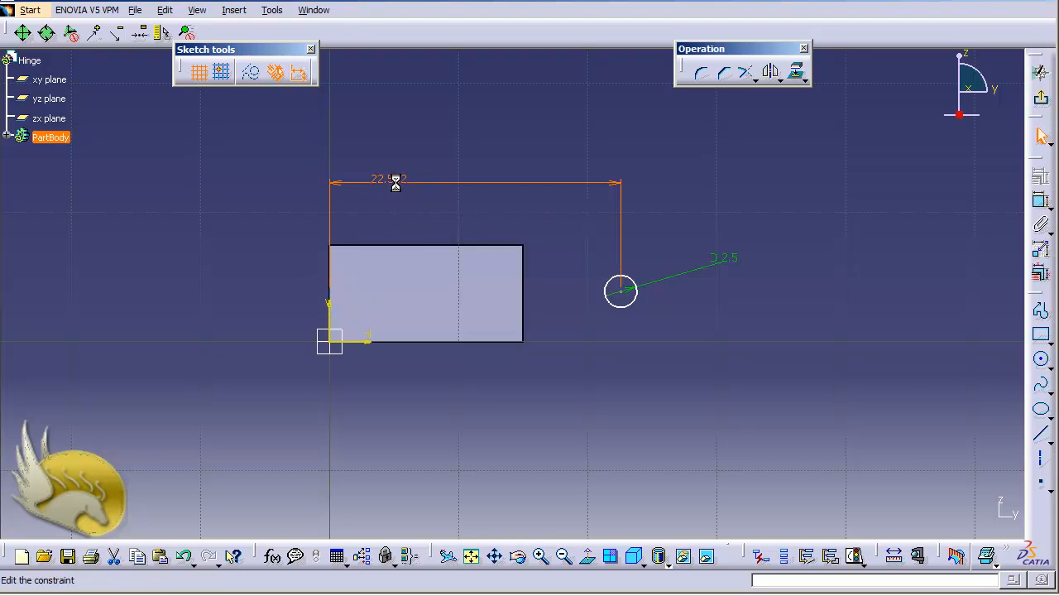
{"action": "type", "text": "10"}
{"action": "key", "text": "Return"}
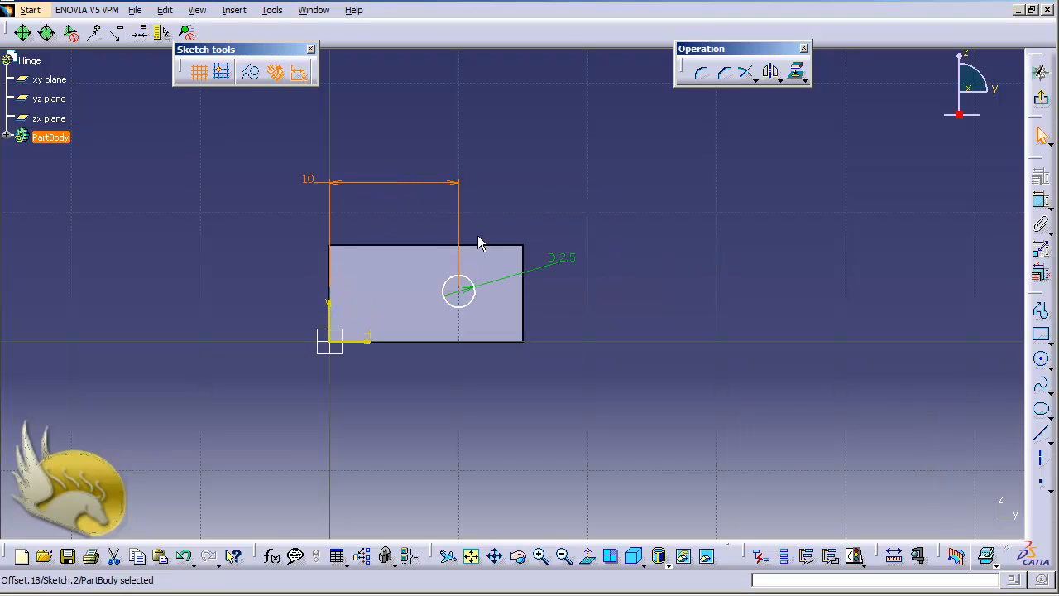
- Constrain the circle's centre as an equidistant point between the lower and upper edges of the face
{"action": "left_click", "coordinate": [483, 341]}
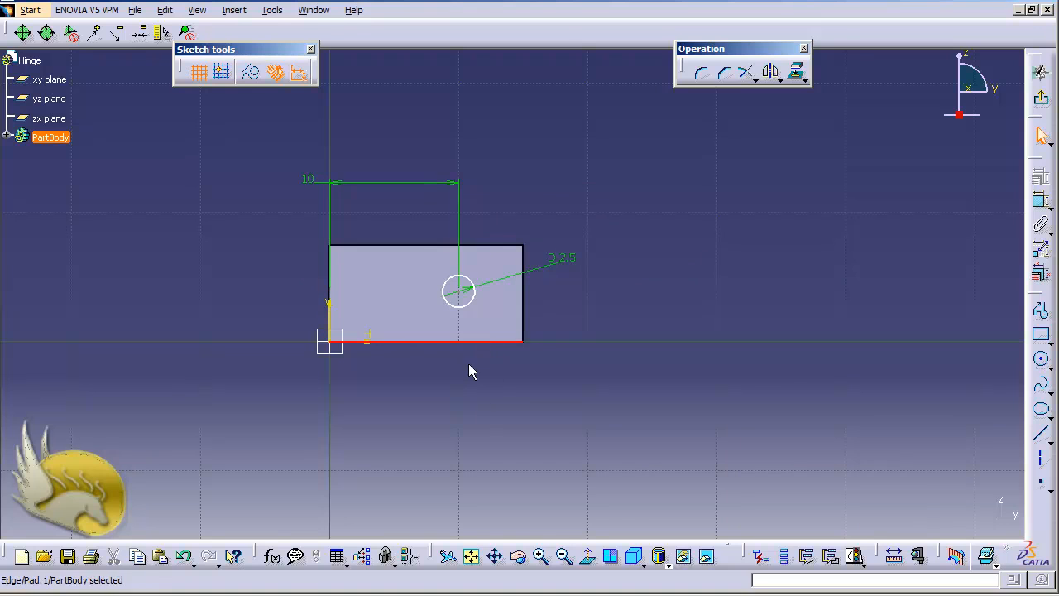
{"action": "left_click", "coordinate": [472, 246], "text": "ctrl"}
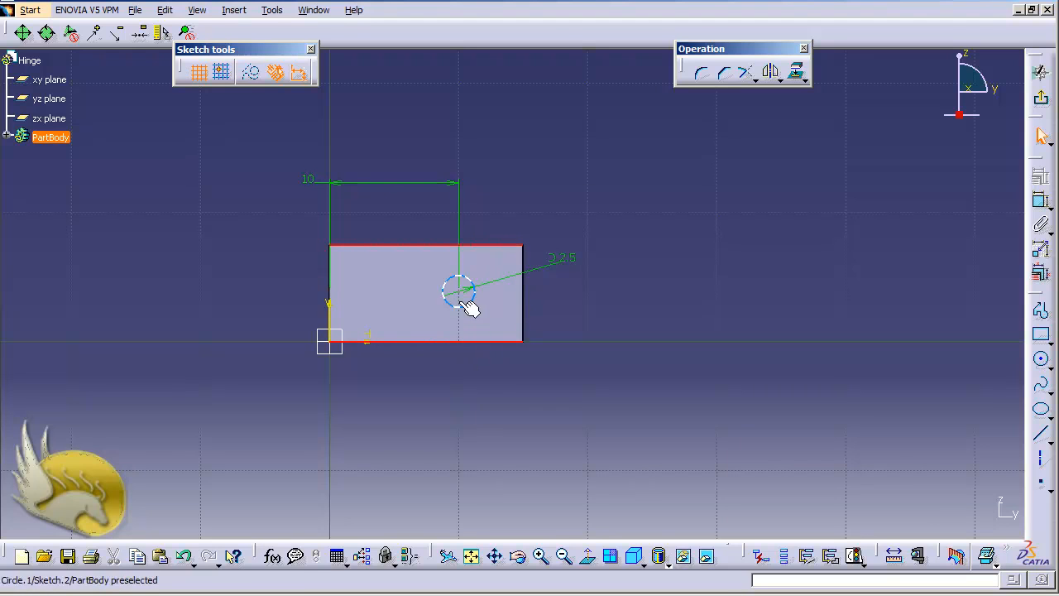
{"action": "left_click", "coordinate": [465, 297], "text": "ctrl"}
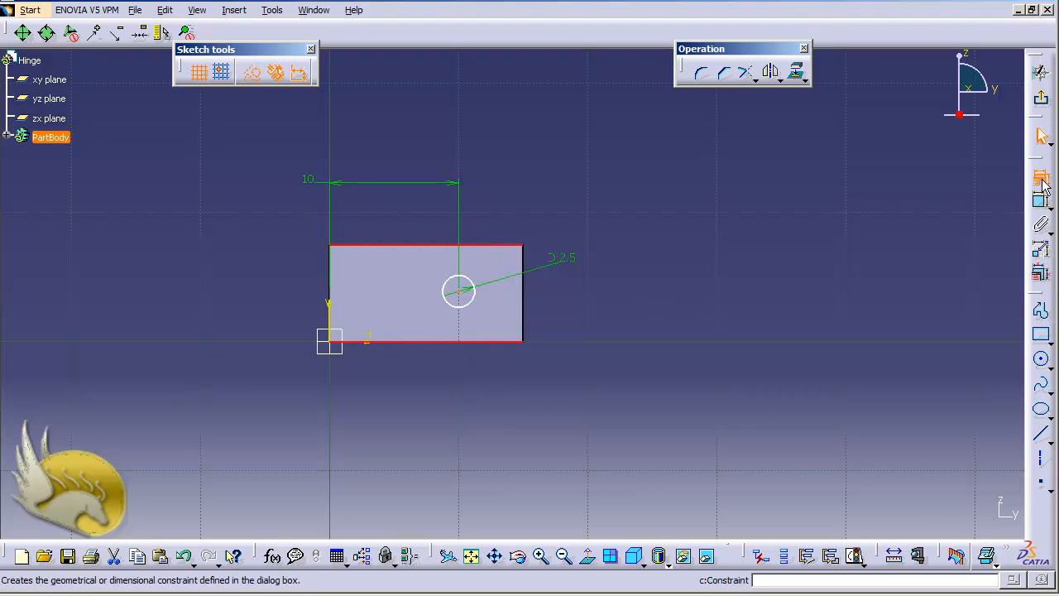
{"action": "left_click", "coordinate": [1042, 184]}
{"action": "left_click", "coordinate": [809, 339]}
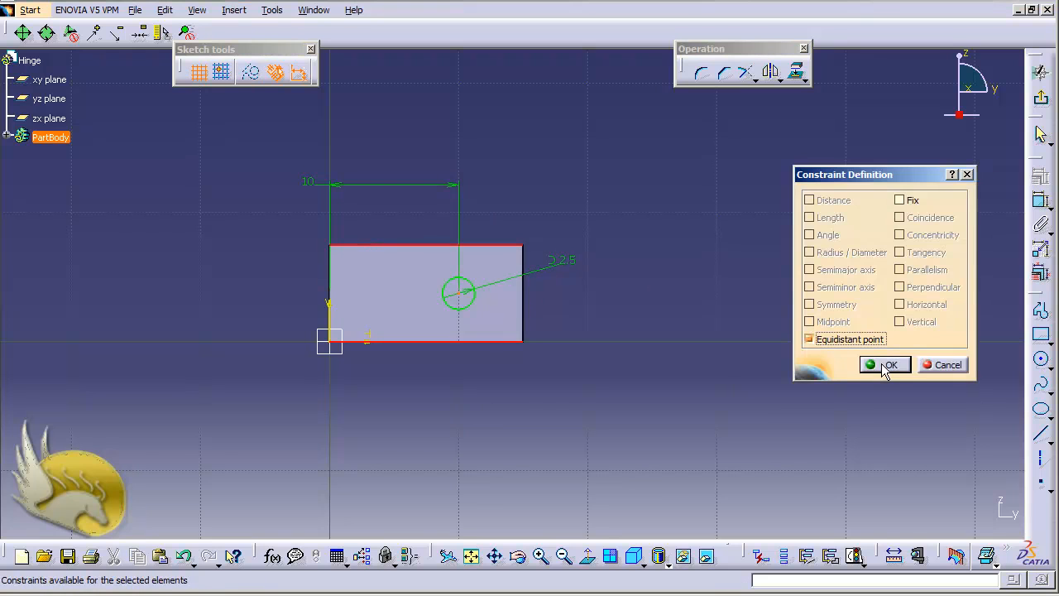
{"action": "left_click", "coordinate": [882, 365]}
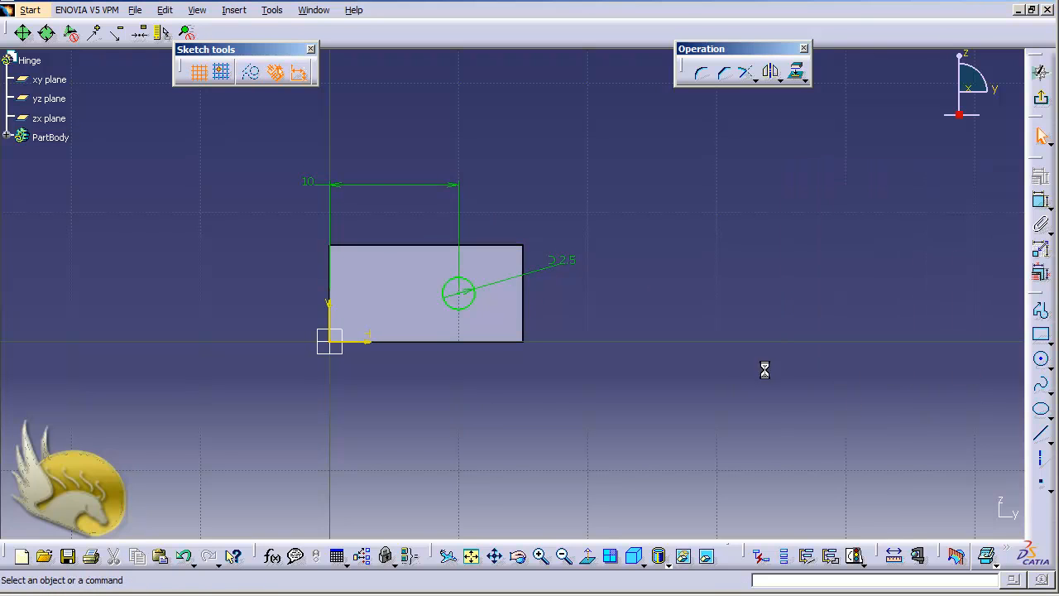
- Exit the sketch and cut the circle through both legs as a Pocket with the limit type Up to last
{"action": "left_click", "coordinate": [1042, 104]}
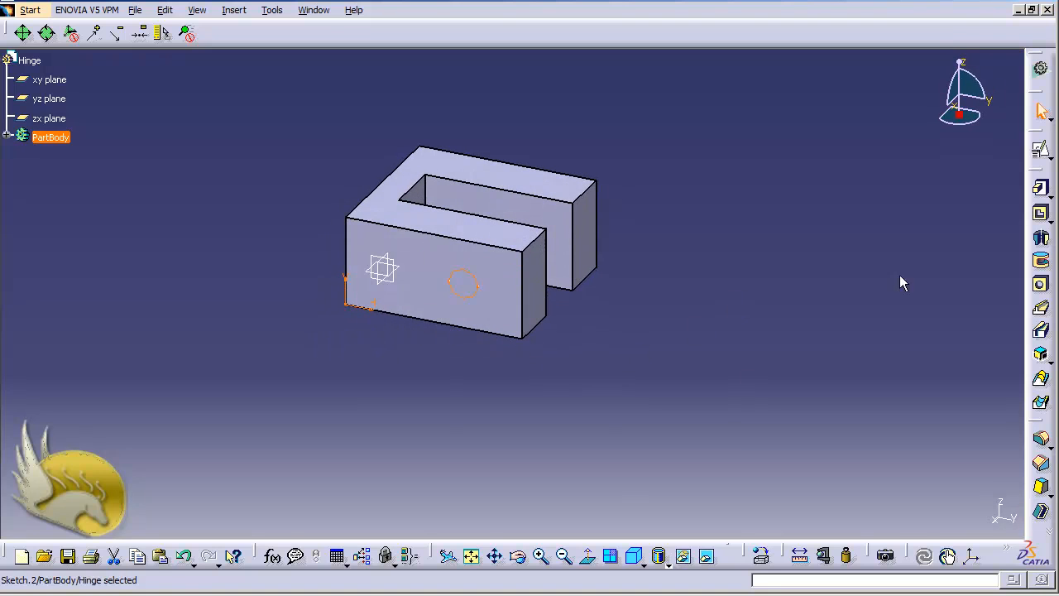
{"action": "left_click", "coordinate": [1041, 213]}
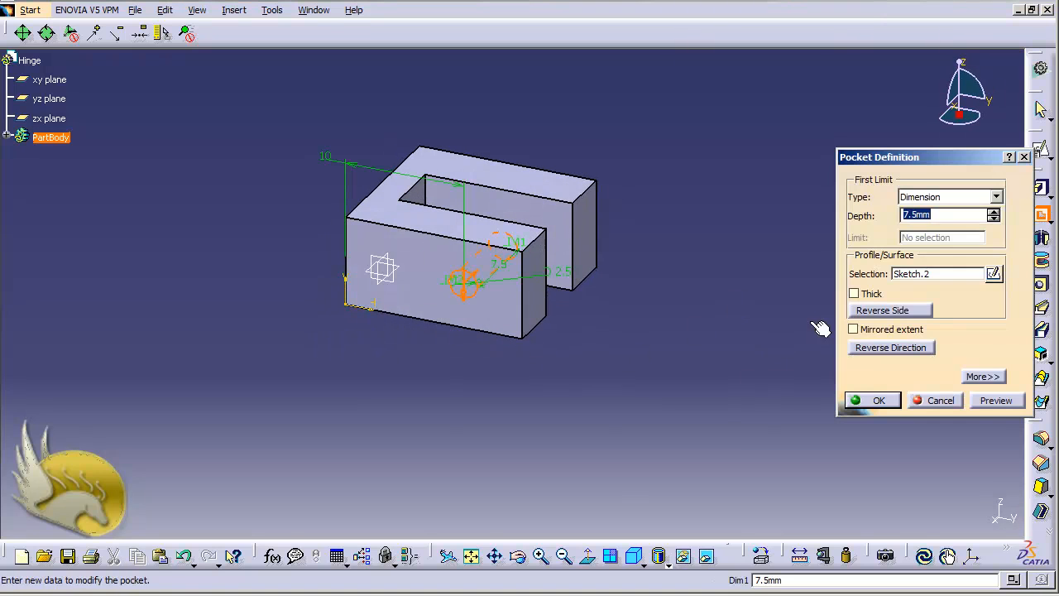
{"action": "left_click", "coordinate": [997, 197]}
{"action": "left_click", "coordinate": [959, 233]}
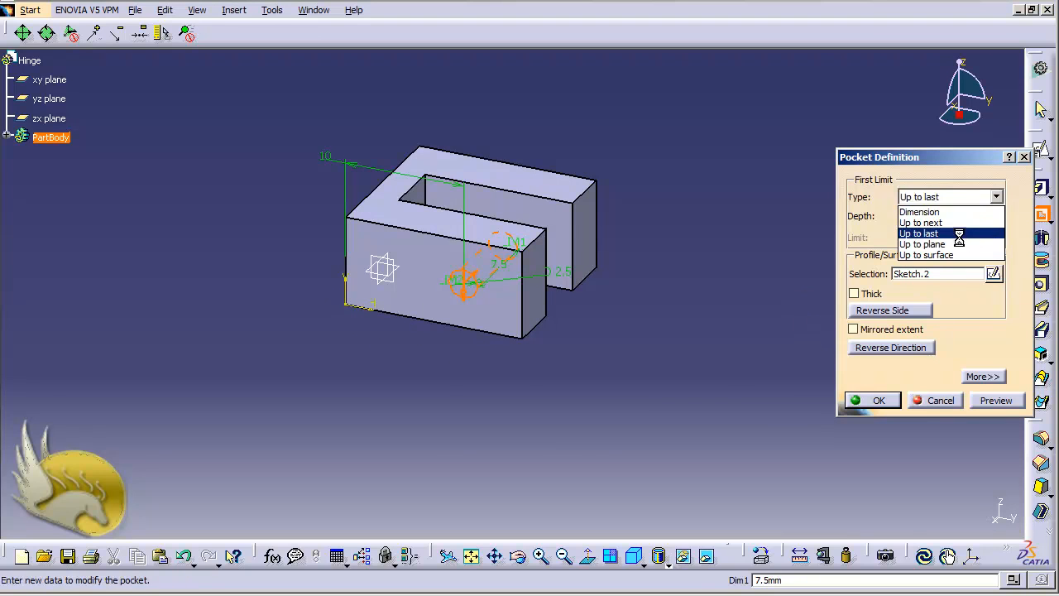
{"action": "left_click", "coordinate": [881, 400]}
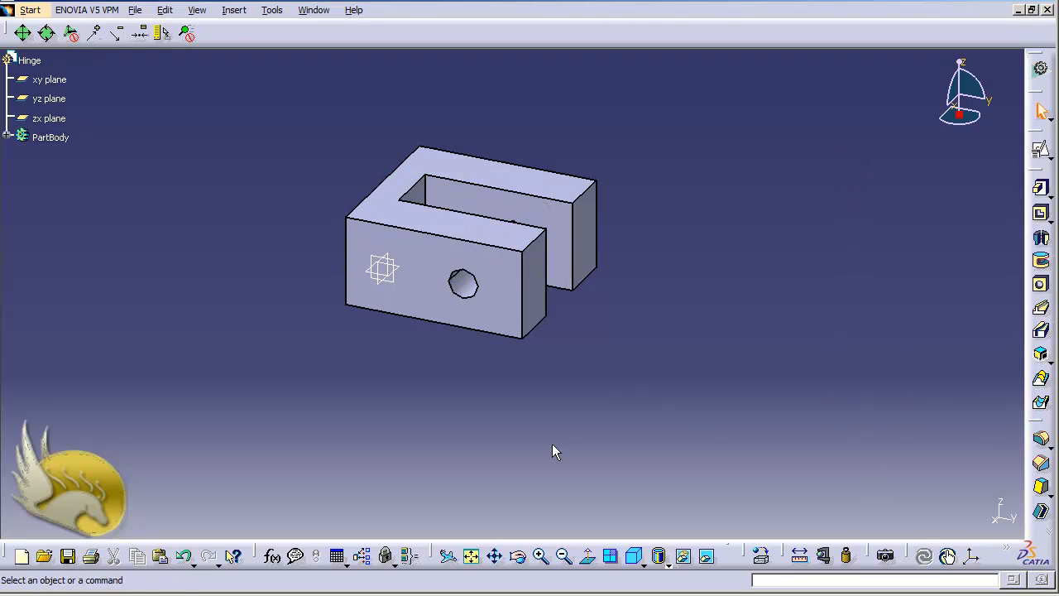
- Open a sketch on the outer face of the hinge's closed end, opposite the open ends of the legs
{"action": "middle_click_drag", "start_coordinate": [552, 443], "coordinate": [552, 443]}
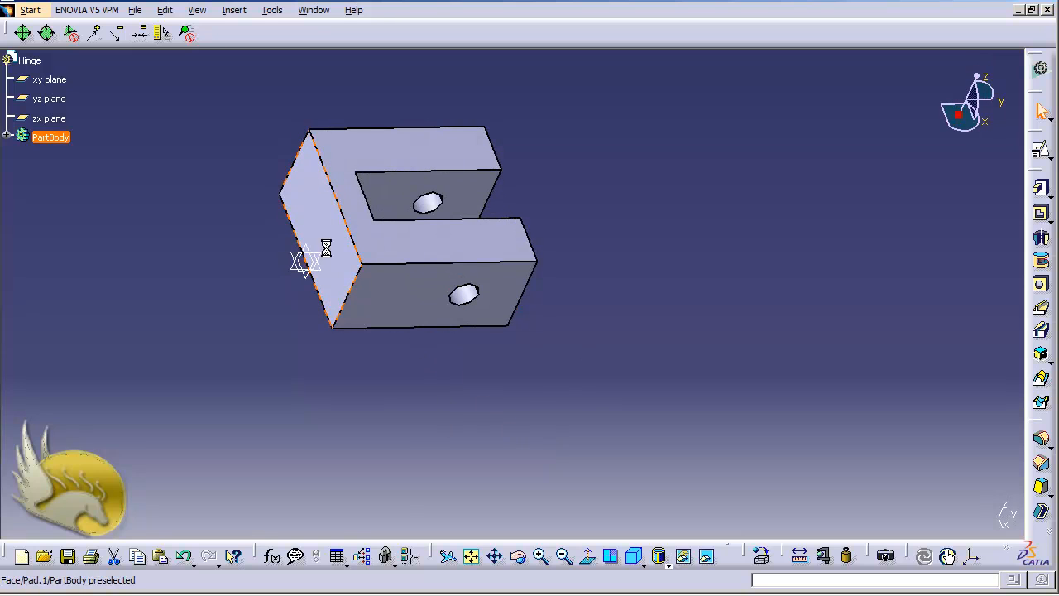
{"action": "left_click", "coordinate": [362, 324]}
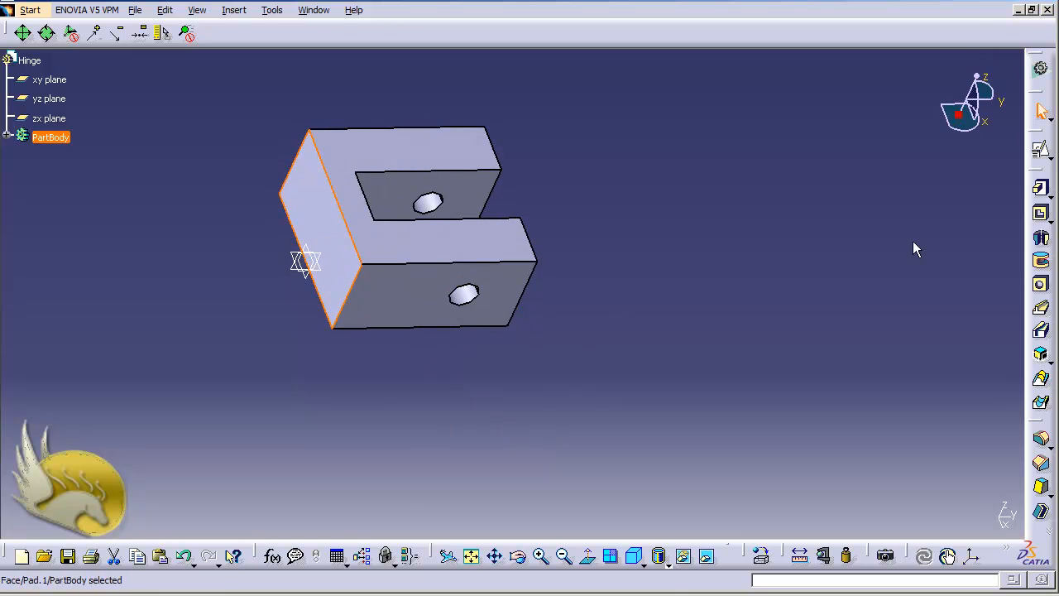
{"action": "left_click", "coordinate": [1047, 157]}
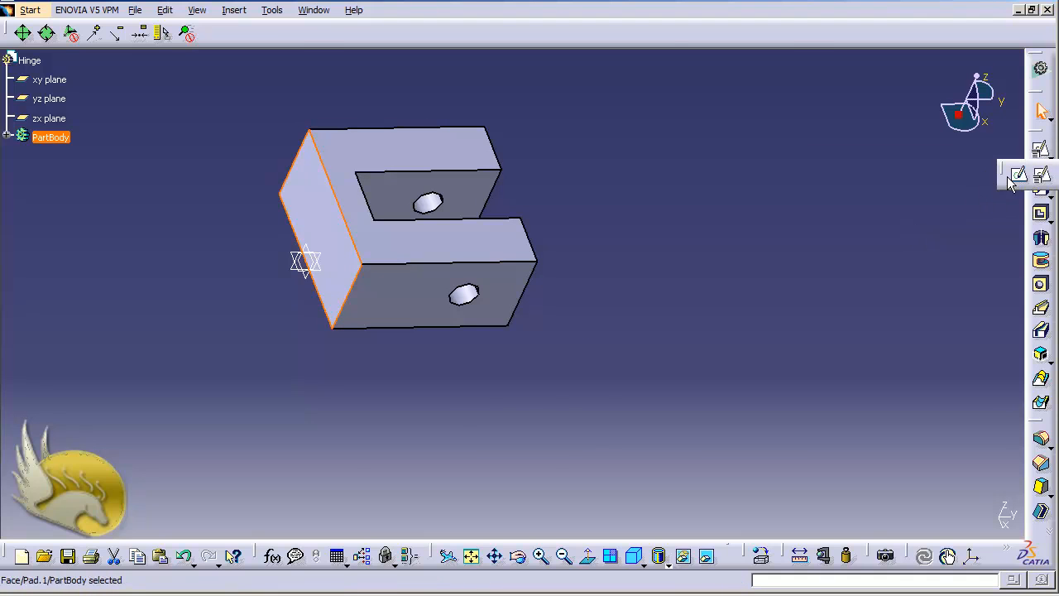
{"action": "left_click", "coordinate": [1019, 175]}
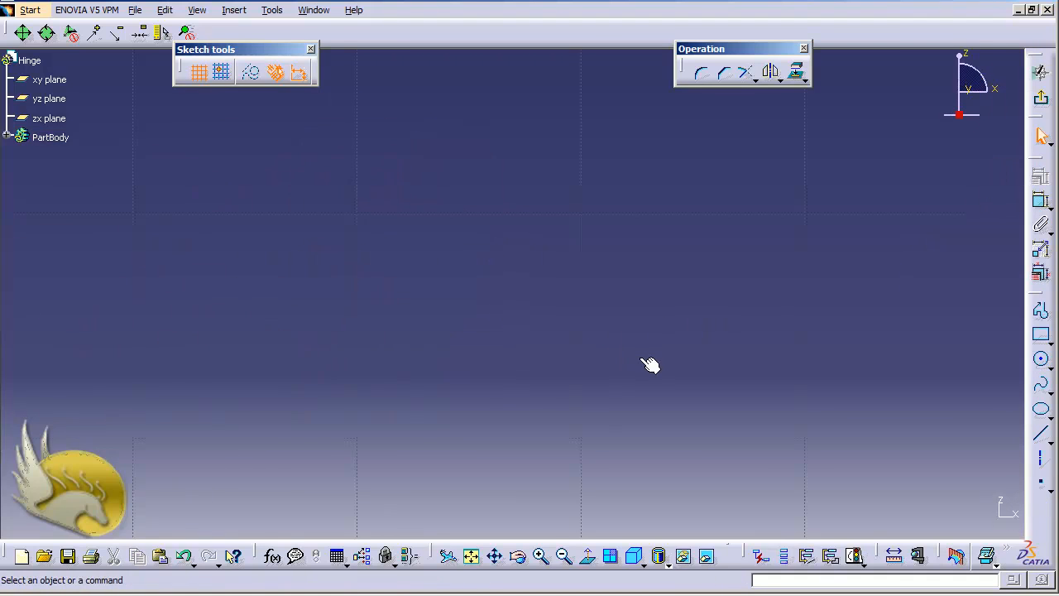
{"action": "left_click", "coordinate": [471, 556]}
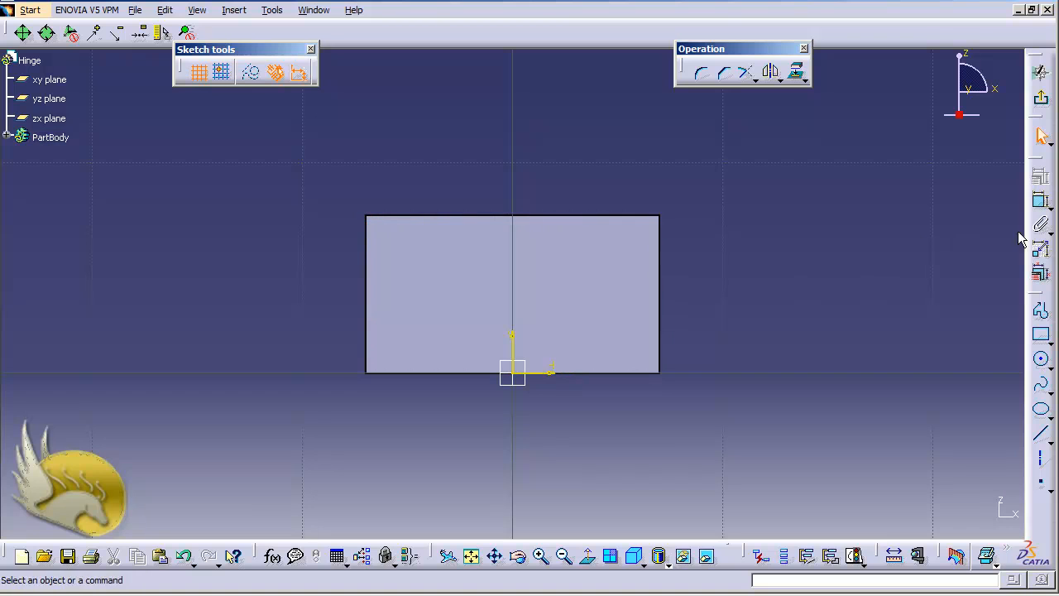
- Sketch a circle in the upper part of the face, right of the vertical axis, and set its diameter to 2.5 mm
{"action": "left_click", "coordinate": [1041, 358]}
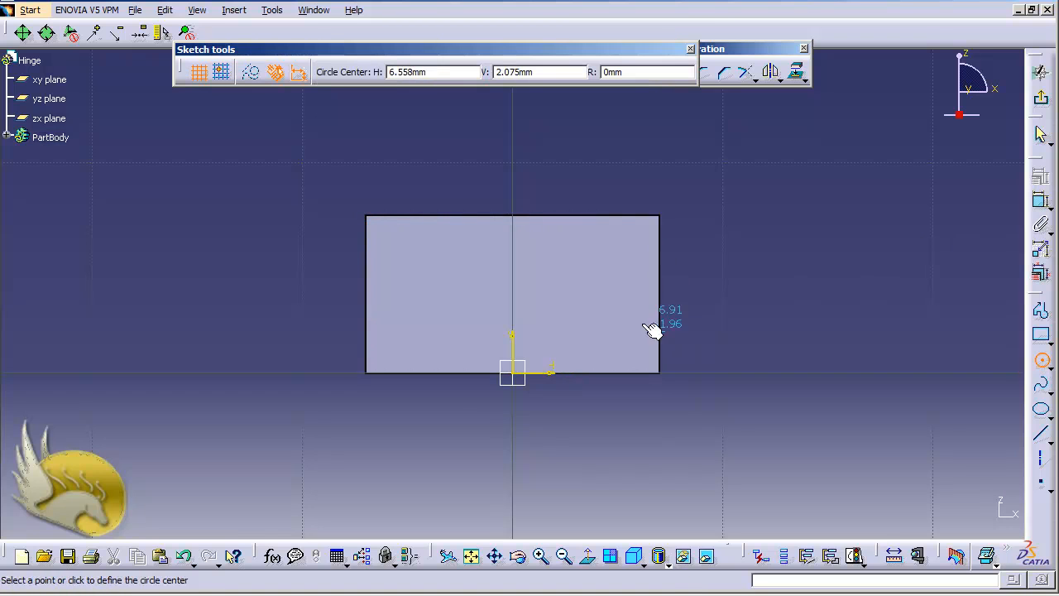
{"action": "left_click", "coordinate": [587, 249]}
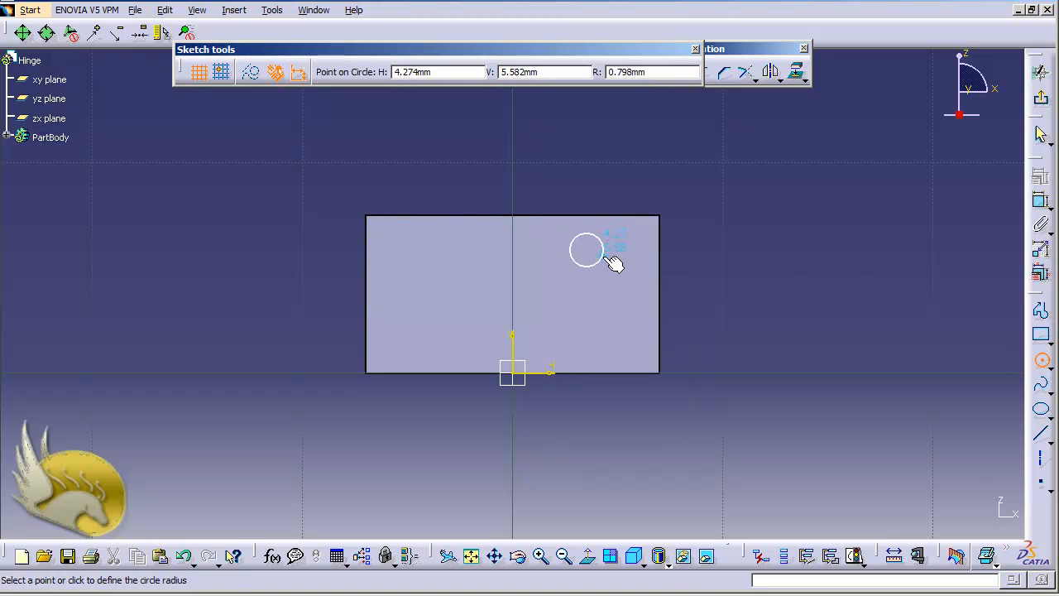
{"action": "left_click", "coordinate": [604, 250]}
{"action": "left_click", "coordinate": [1040, 201]}
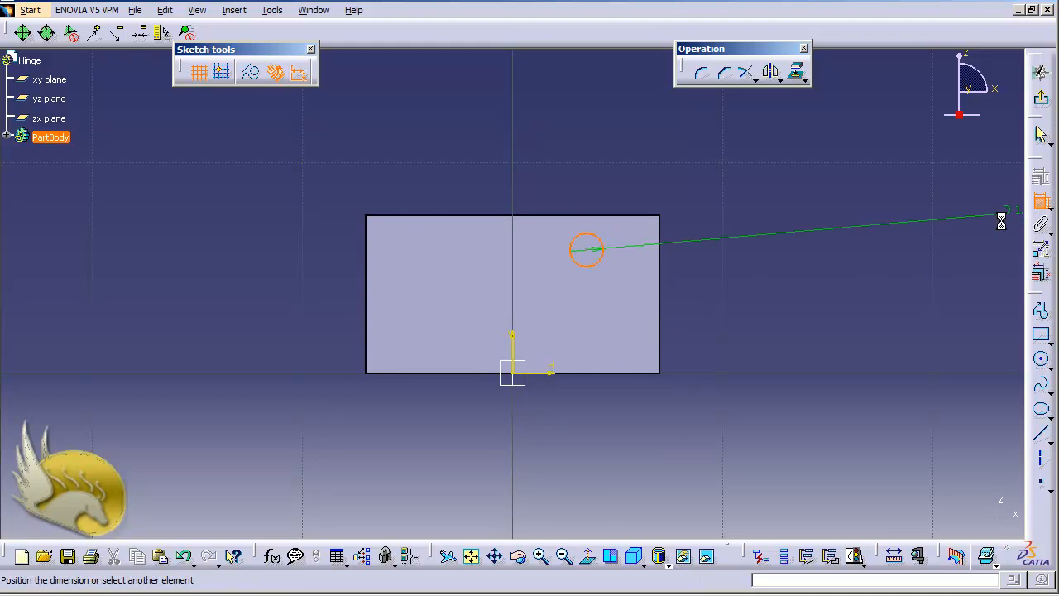
{"action": "left_click", "coordinate": [715, 242]}
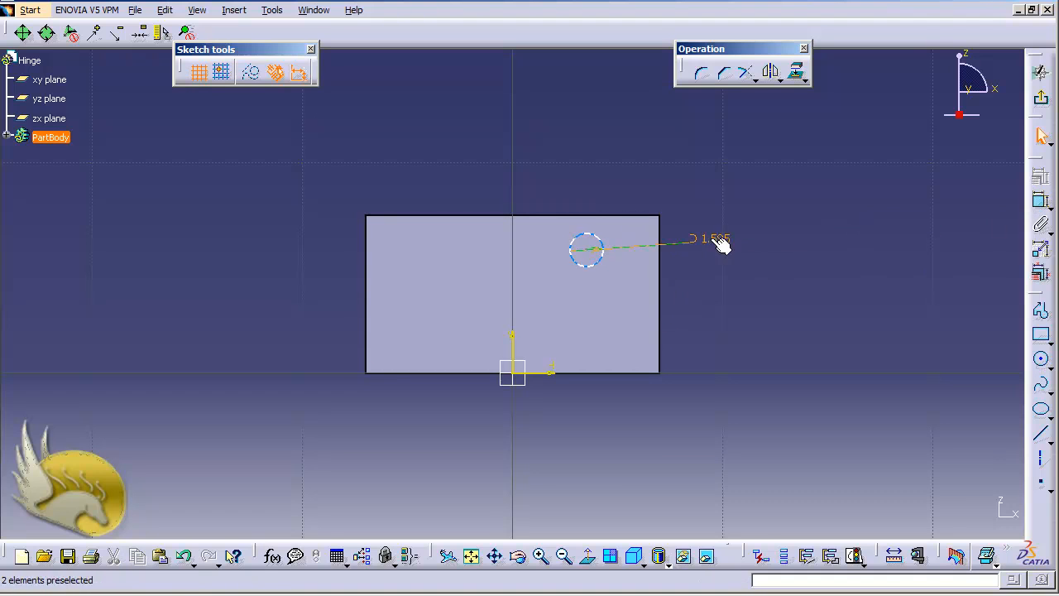
{"action": "double_click", "coordinate": [714, 239]}
{"action": "type", "text": "2.5"}
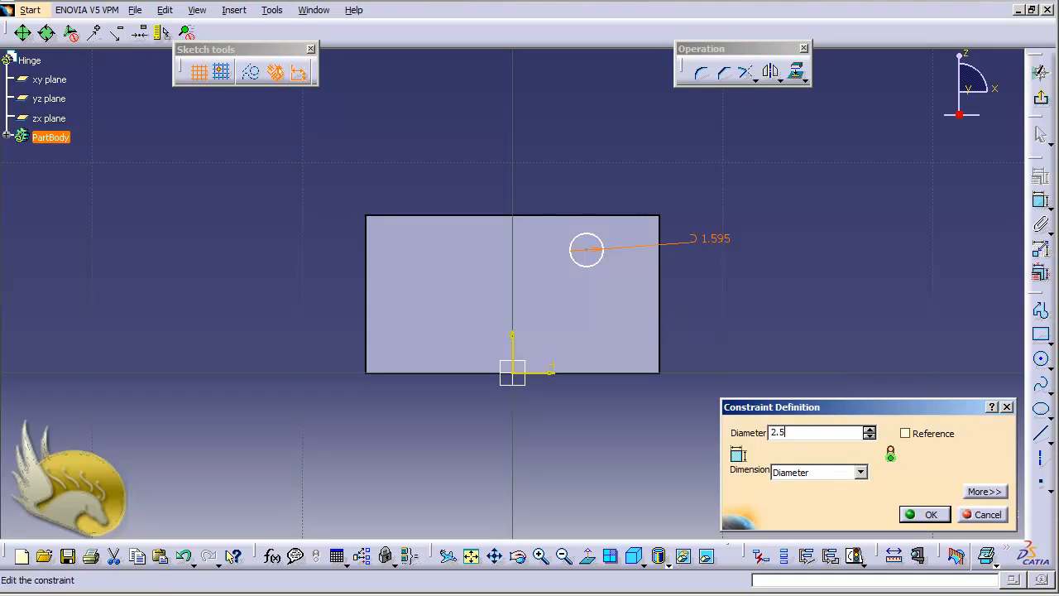
{"action": "key", "text": "Return"}
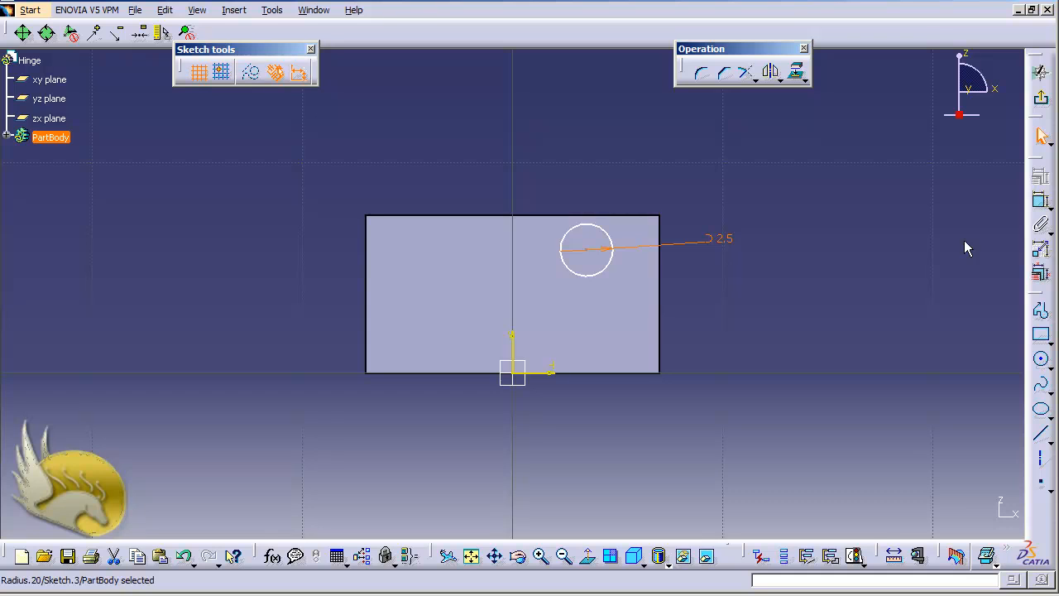
- Dimension the circle's centre from the face's right vertical edge and set the distance to 2 mm
{"action": "left_click", "coordinate": [1040, 200]}
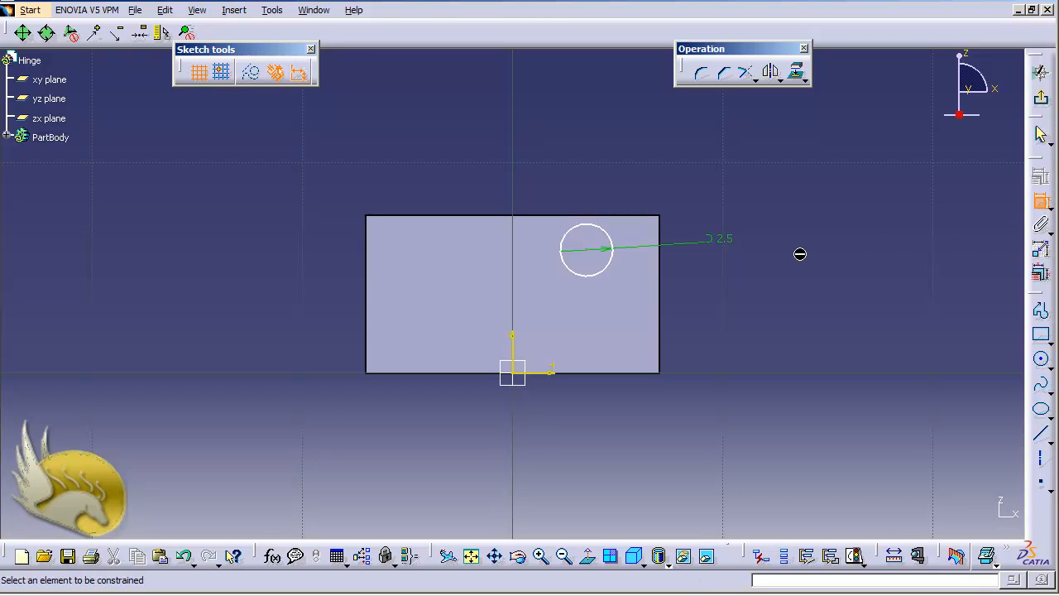
{"action": "left_click", "coordinate": [660, 265]}
{"action": "left_click", "coordinate": [596, 255]}
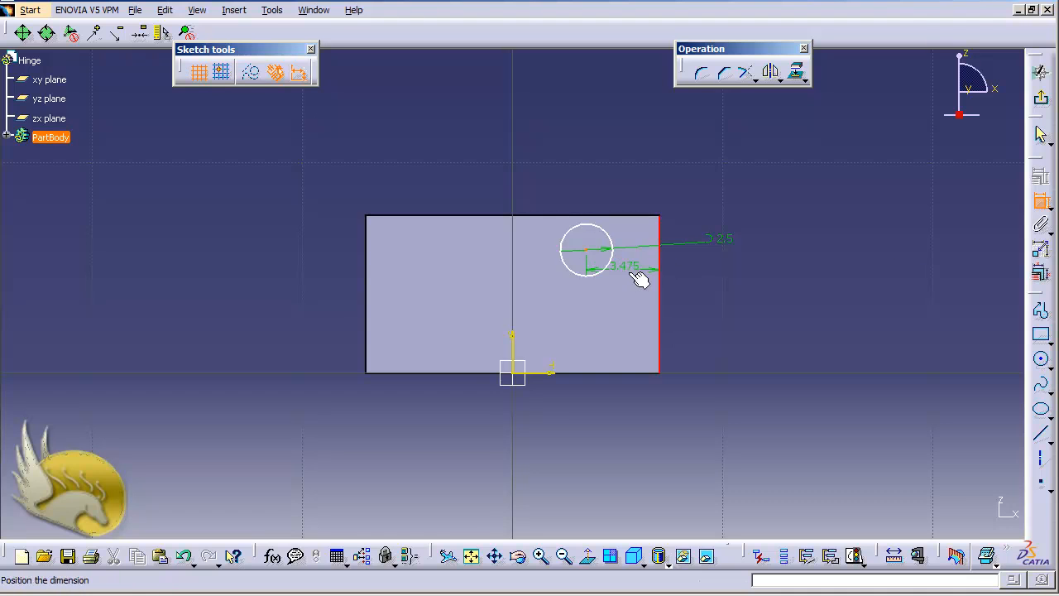
{"action": "left_click", "coordinate": [699, 275]}
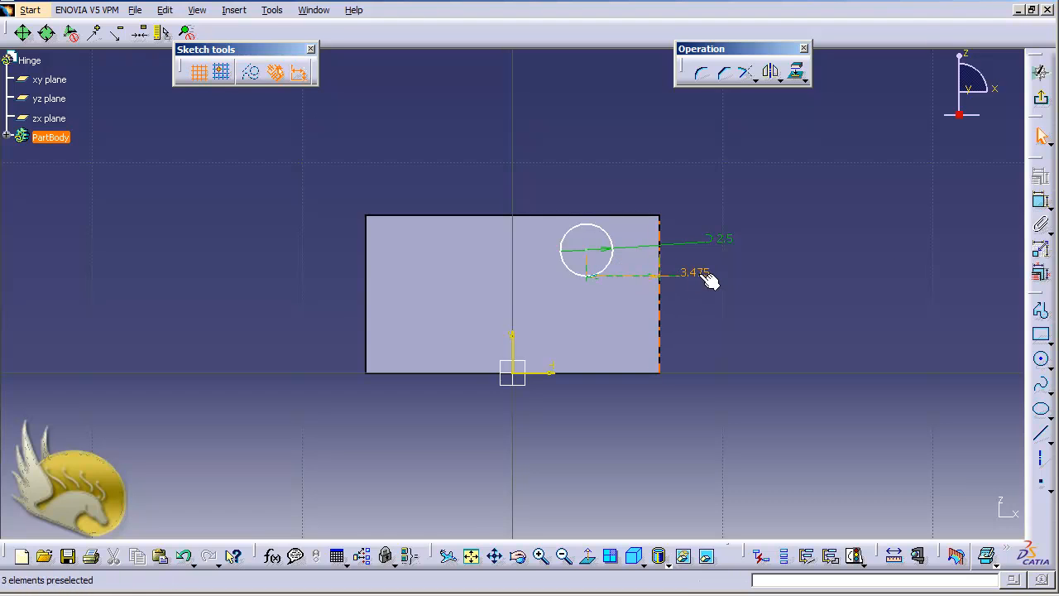
{"action": "double_click", "coordinate": [705, 276]}
{"action": "type", "text": "3.475mm"}
{"action": "key", "text": "Return"}
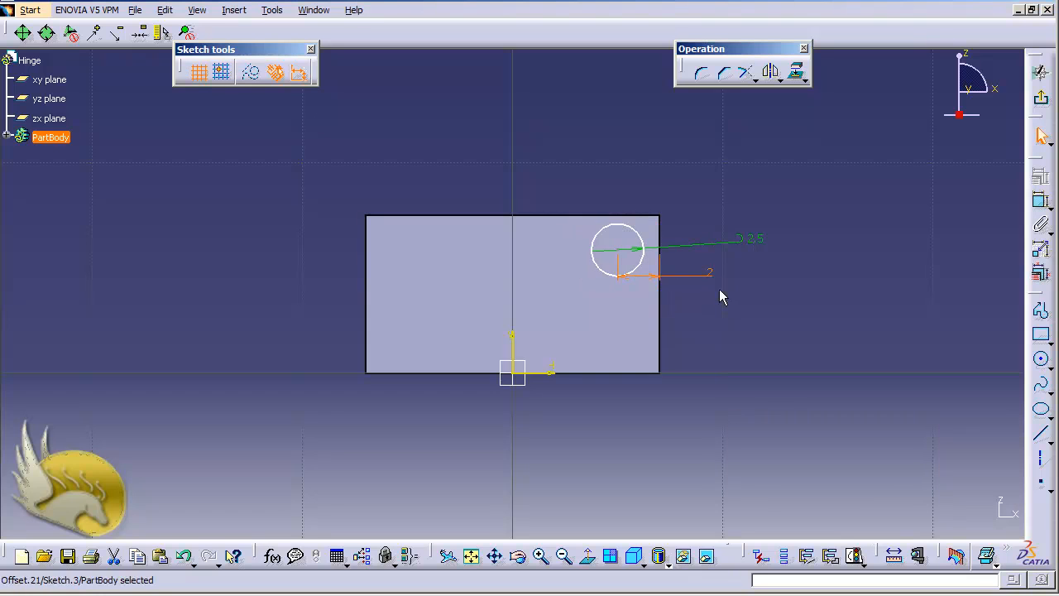
- Dimension the circle's centre from the face's upper edge and set the distance to 2.5 mm
{"action": "left_click", "coordinate": [1042, 199]}
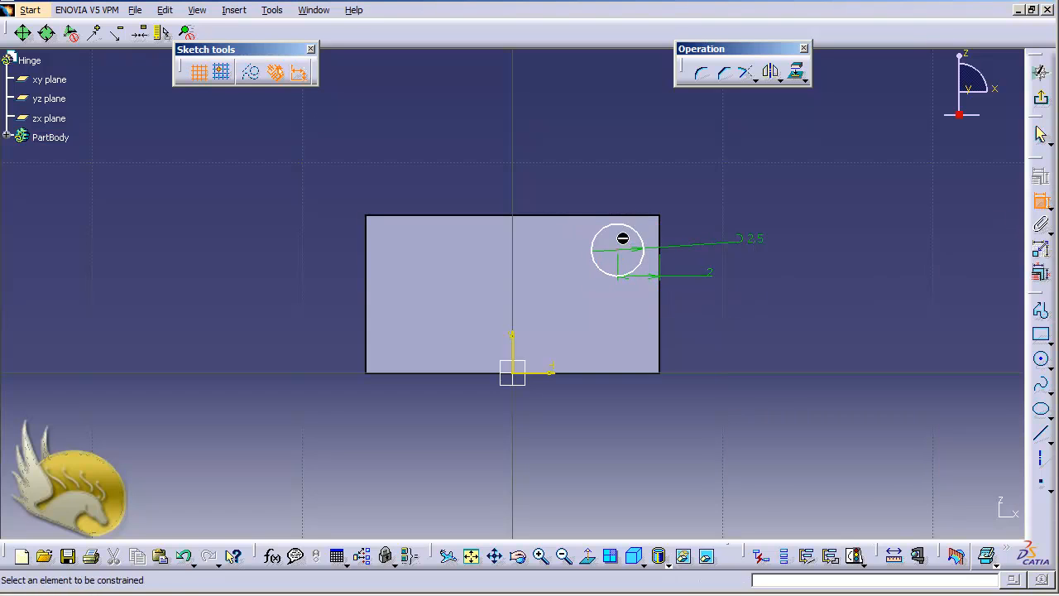
{"action": "left_click", "coordinate": [629, 217]}
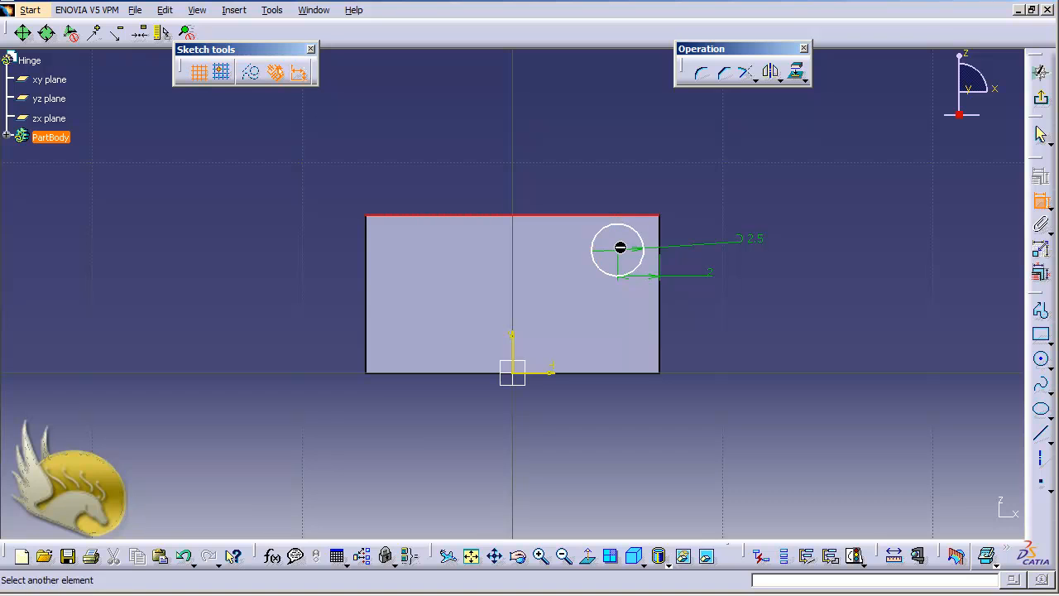
{"action": "left_click", "coordinate": [620, 248]}
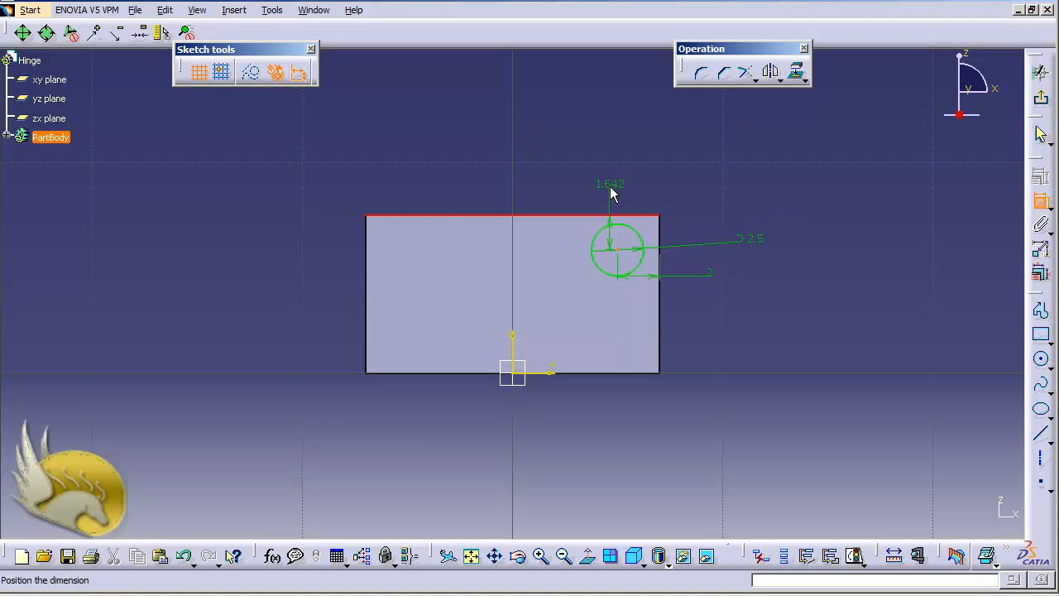
{"action": "left_click", "coordinate": [616, 191]}
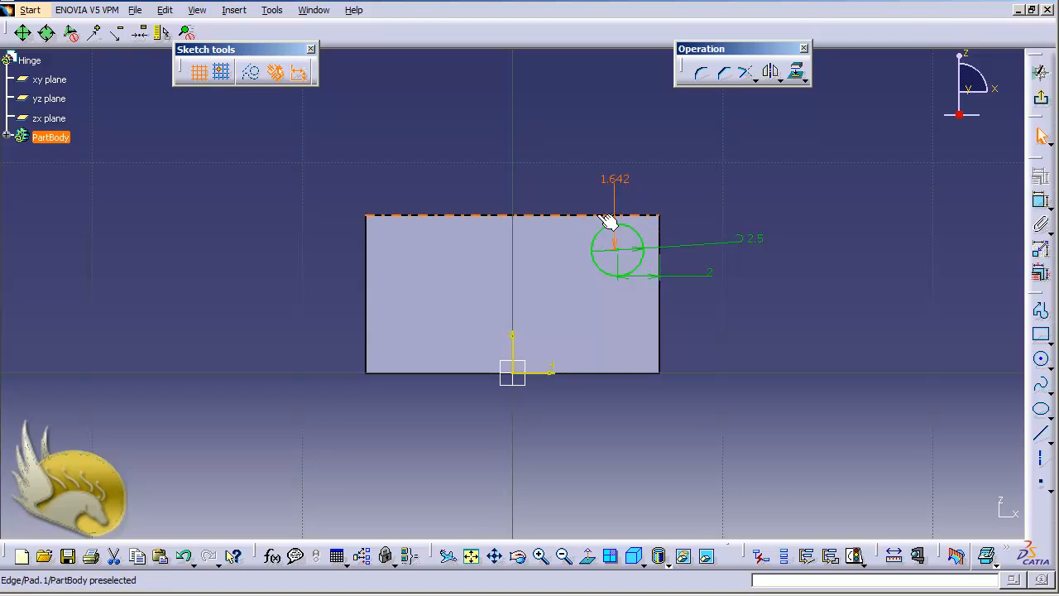
{"action": "left_click", "coordinate": [605, 191]}
{"action": "double_click", "coordinate": [605, 191]}
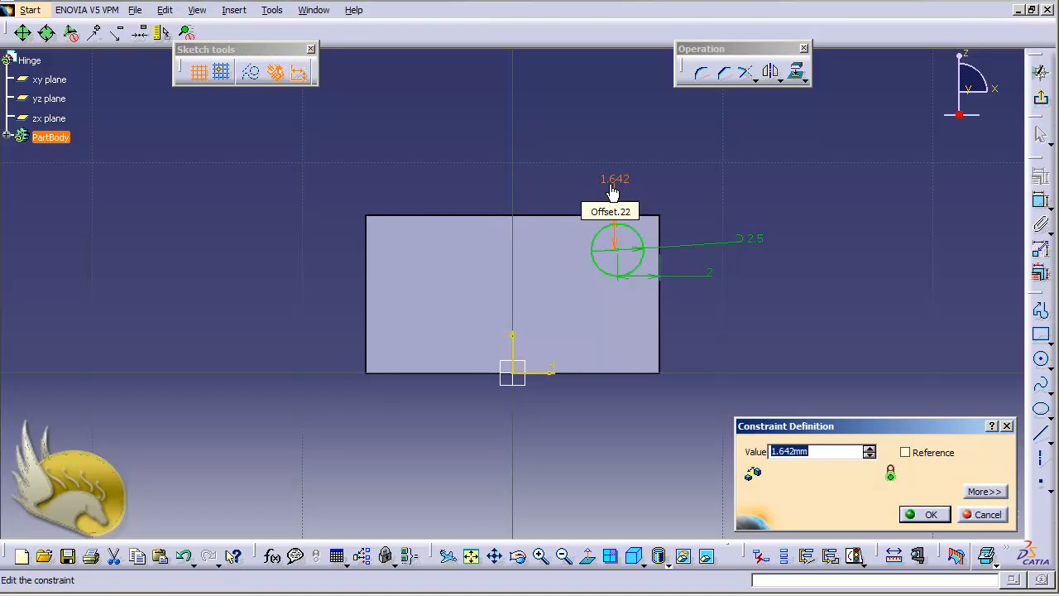
{"action": "type", "text": "2.5"}
{"action": "key", "text": "Return"}
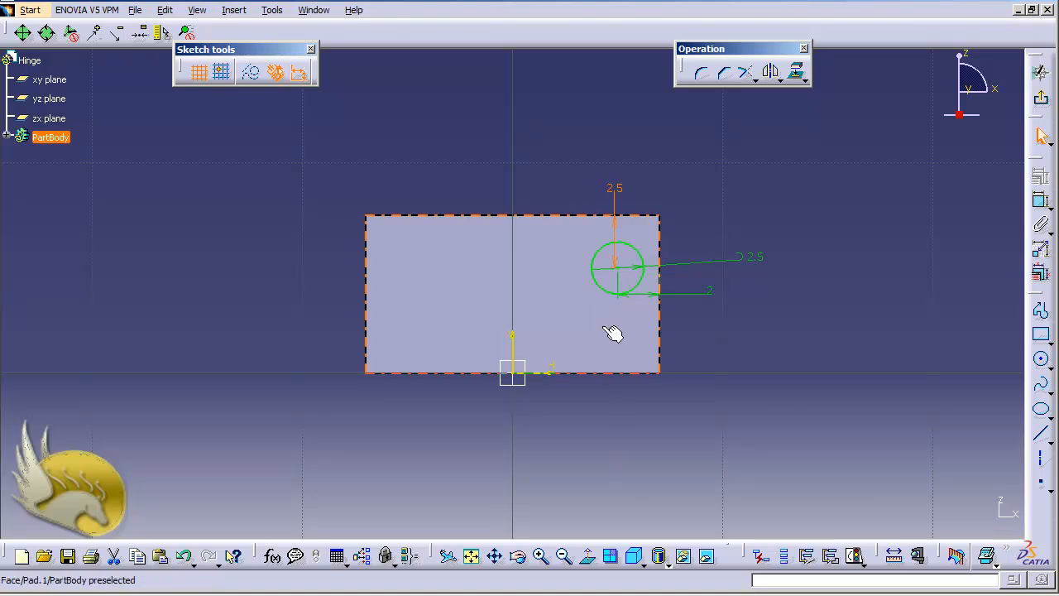
- Mirror the circle about the sketch's vertical axis
{"action": "left_click", "coordinate": [606, 293]}
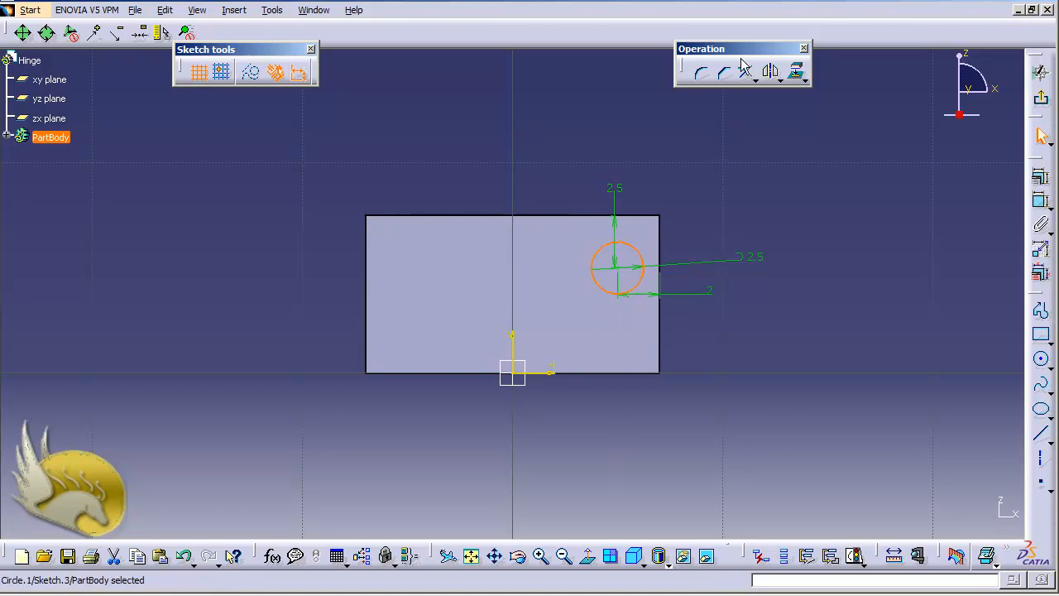
{"action": "left_click", "coordinate": [772, 74]}
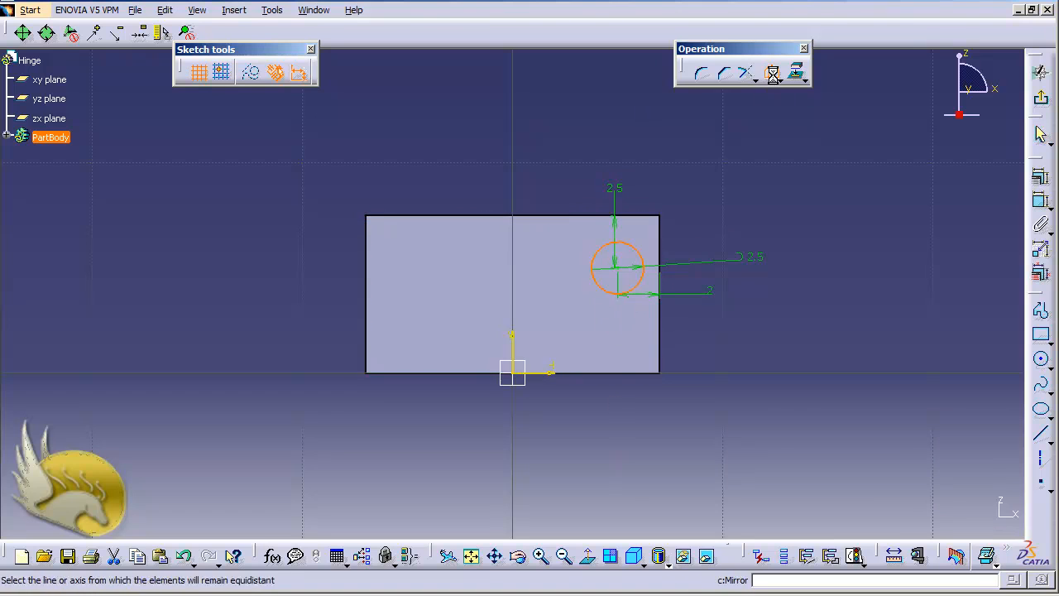
{"action": "left_click", "coordinate": [514, 354]}
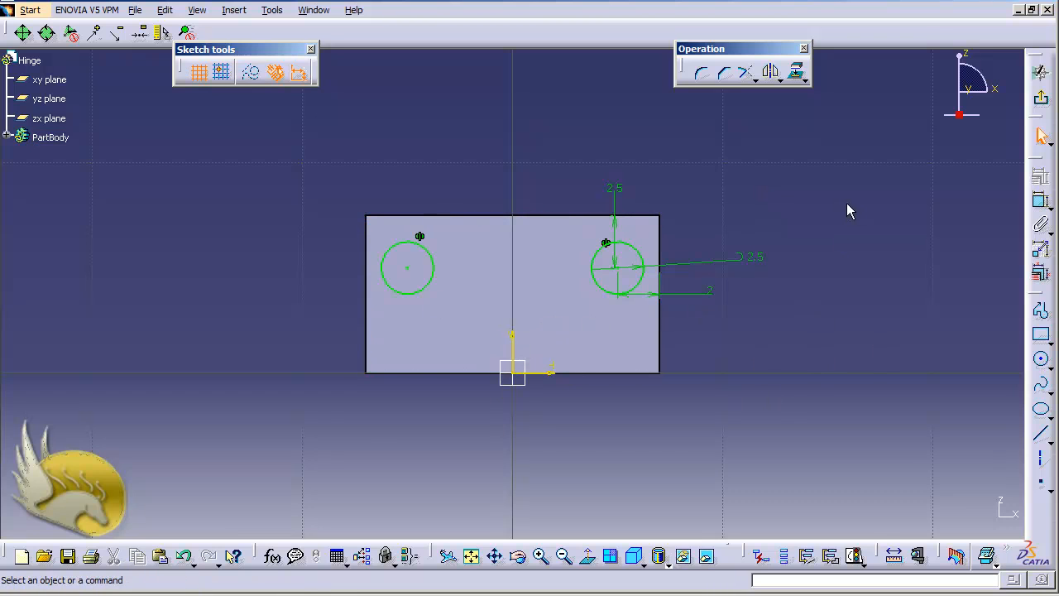
- Exit the sketch and cut both circles as a Pocket with the limit type Dimension and a depth of 5 mm
{"action": "left_click", "coordinate": [1043, 98]}
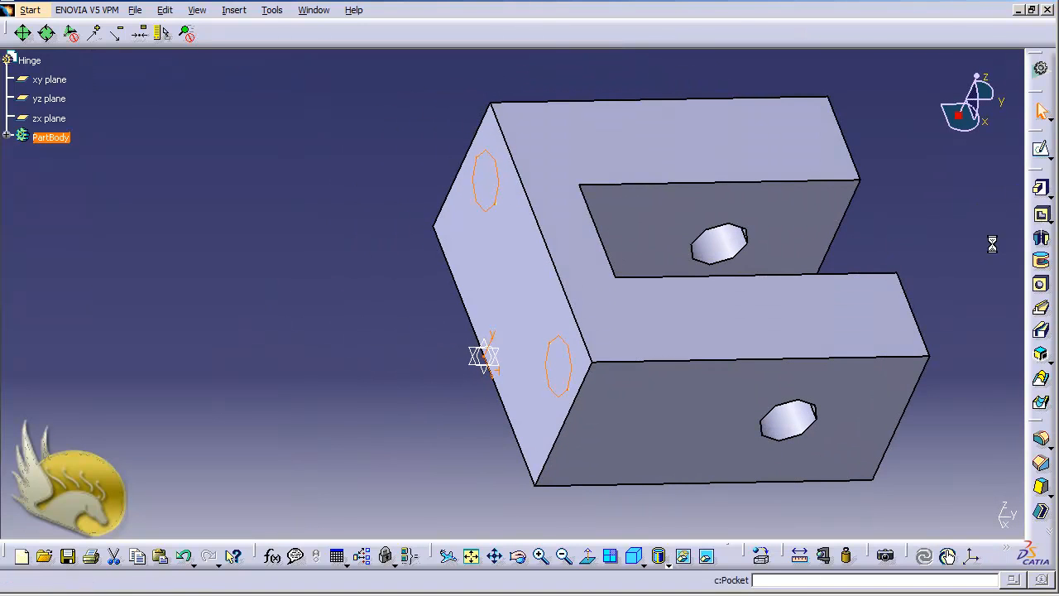
{"action": "left_click", "coordinate": [1041, 213]}
{"action": "left_click", "coordinate": [952, 196]}
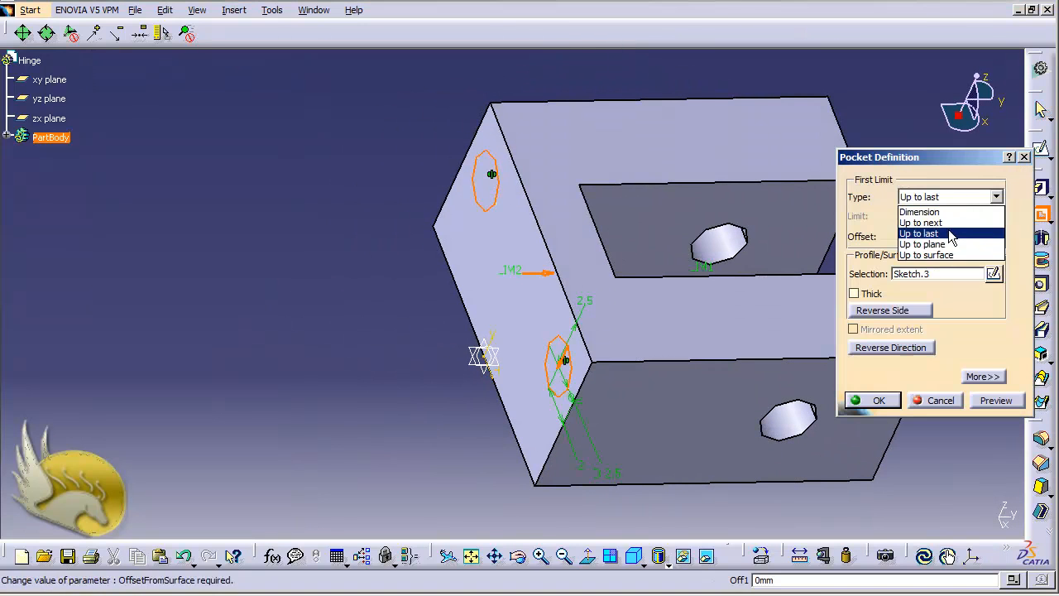
{"action": "left_click", "coordinate": [935, 206]}
{"action": "key", "text": "Tab"}
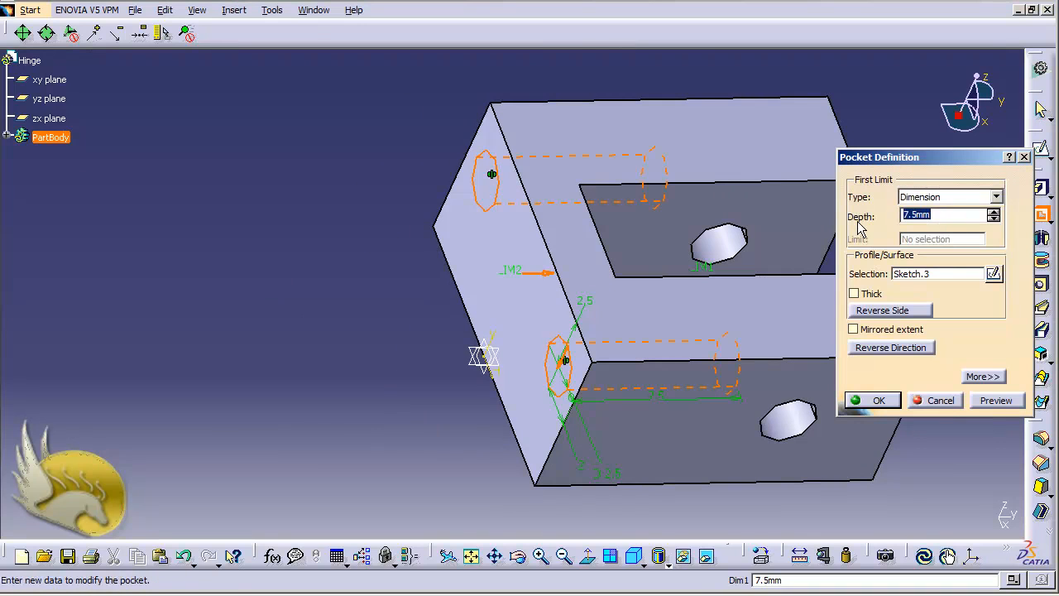
{"action": "type", "text": "5"}
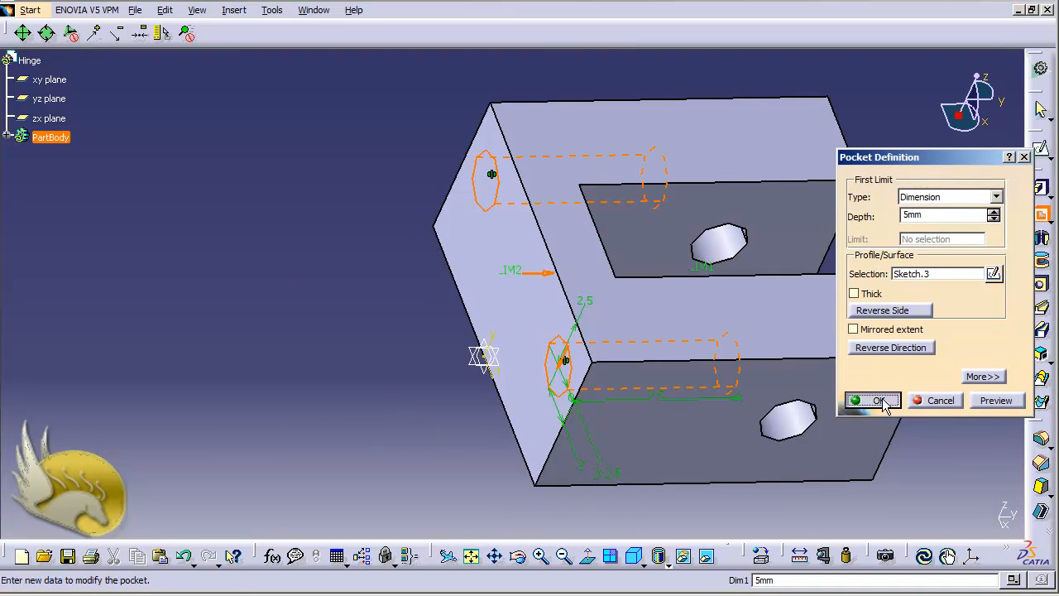
{"action": "left_click", "coordinate": [873, 401]}
{"action": "left_click", "coordinate": [900, 444]}
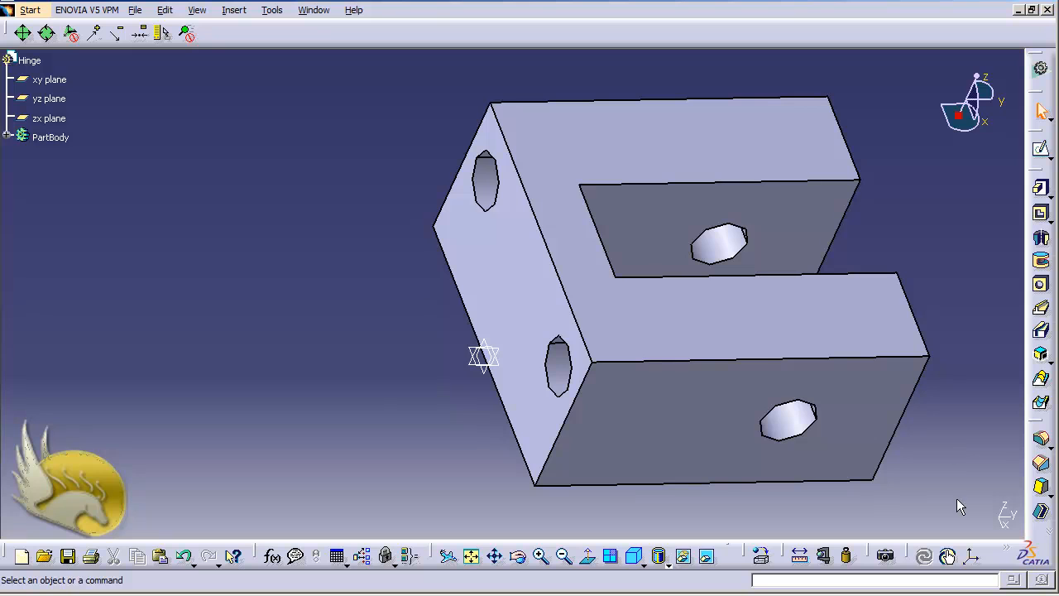
- Save the part as Hinge.CATPart in the Fixture folder and close it
{"action": "key", "text": "ctrl+s"}
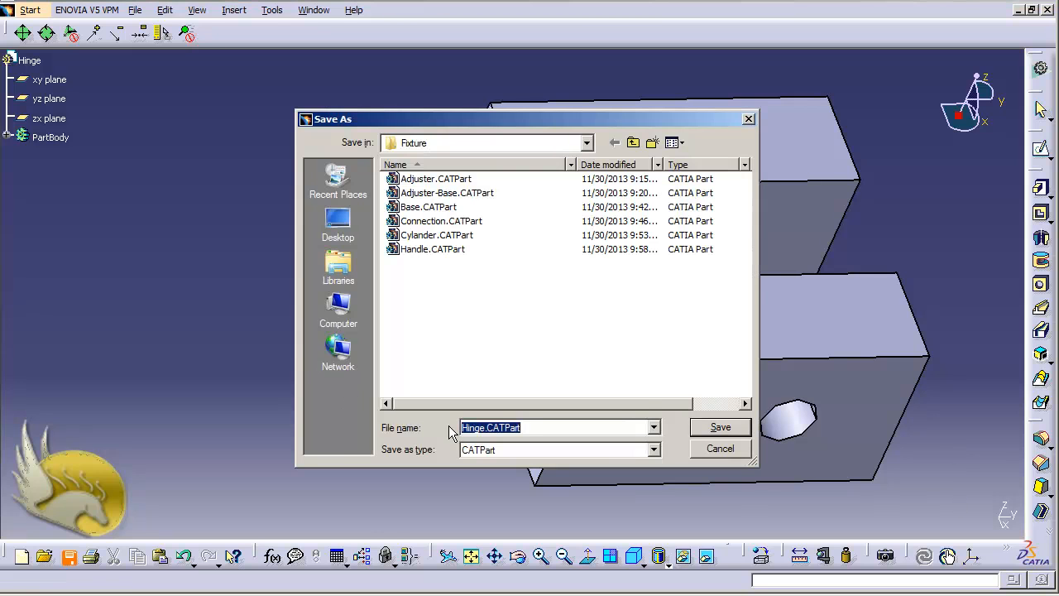
{"action": "left_click", "coordinate": [719, 428]}
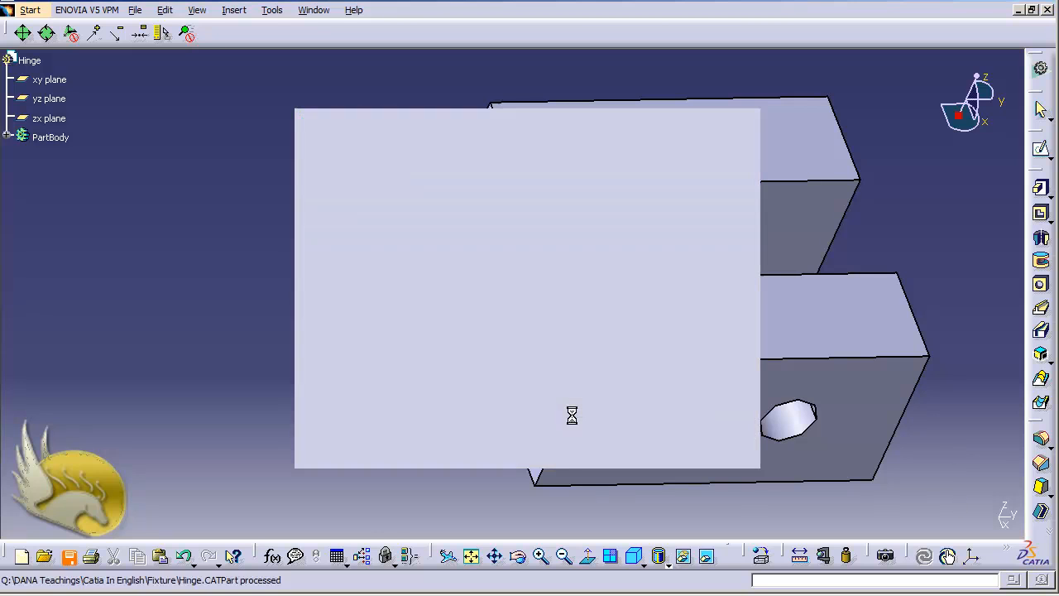
{"action": "left_click", "coordinate": [1048, 10]}
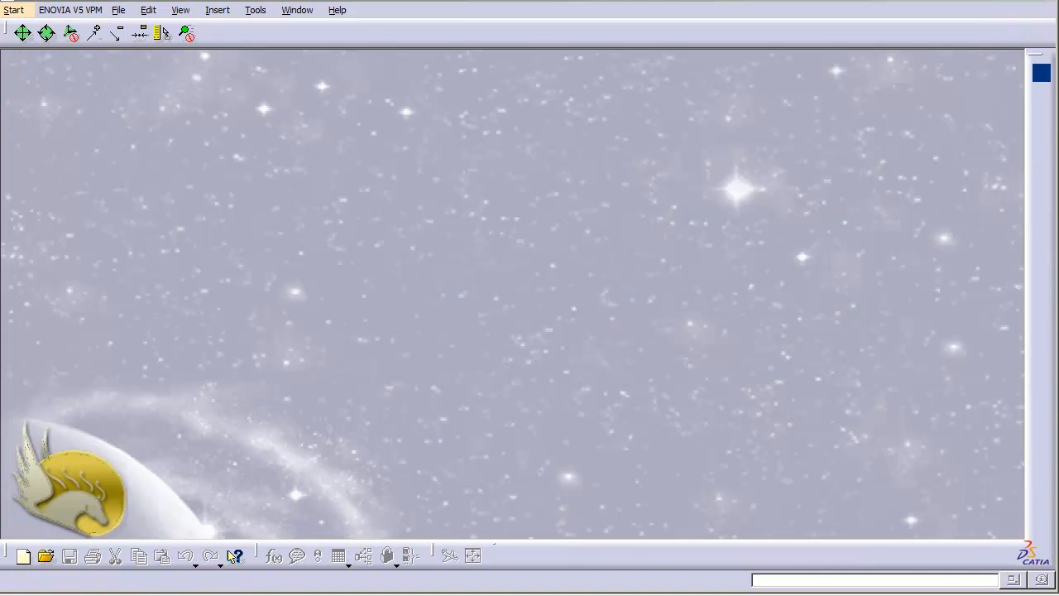
- Create a new Part Design part named Piston with hybrid design enabled
{"action": "left_click", "coordinate": [14, 10]}
{"action": "mouse_move", "coordinate": [35, 50]}
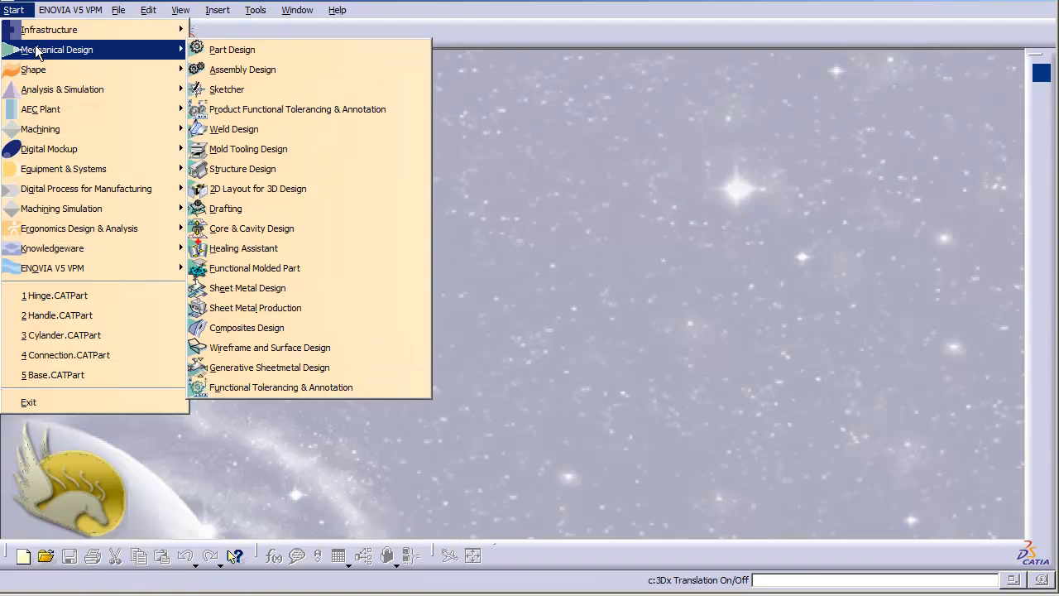
{"action": "left_click", "coordinate": [230, 50]}
{"action": "type", "text": "Piston"}
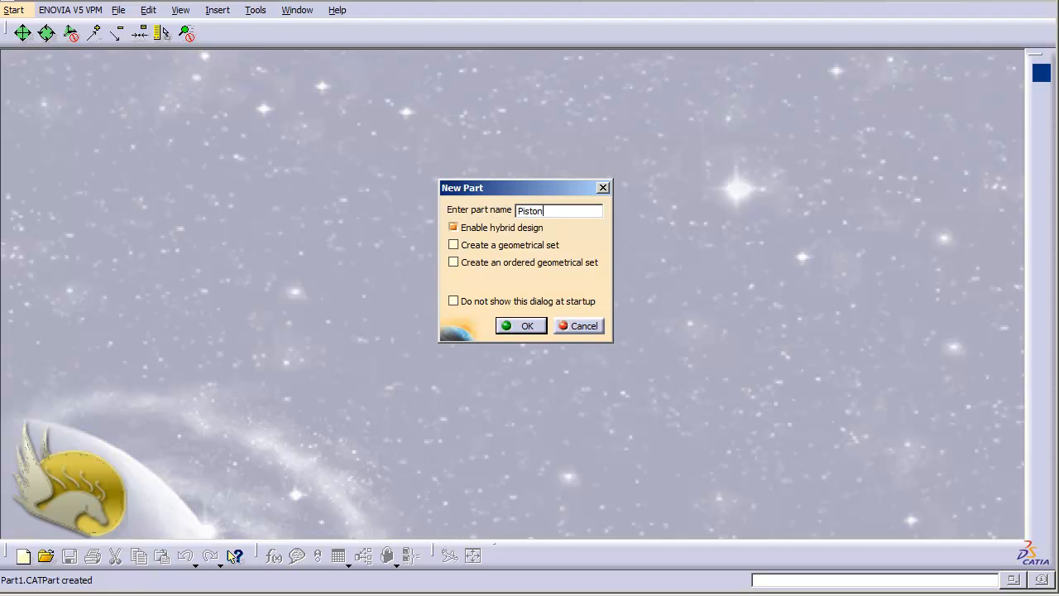
{"action": "left_click", "coordinate": [522, 325]}
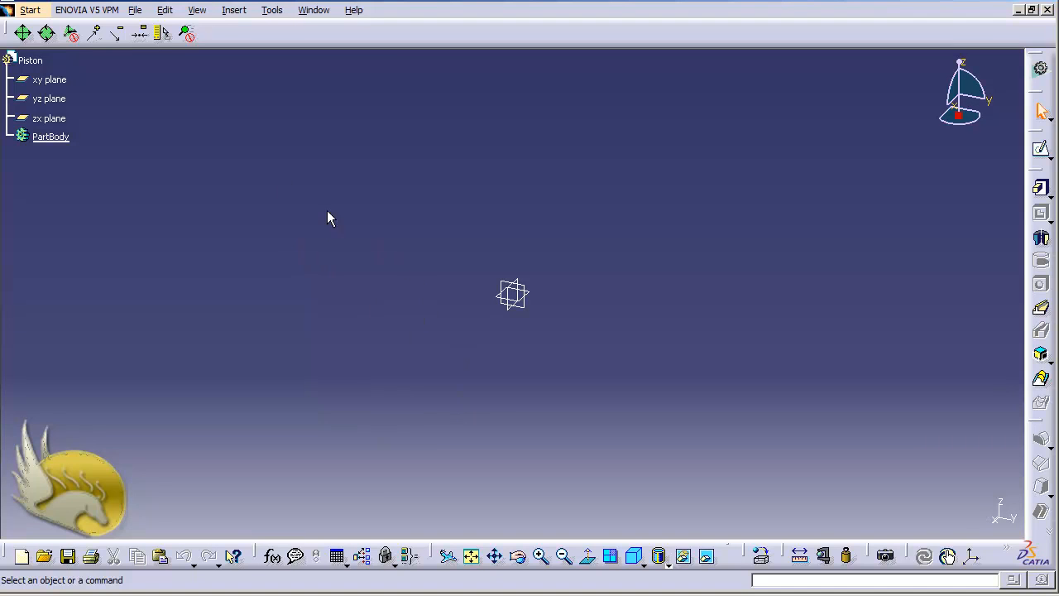
- Open a sketch on the yz plane and draw a circle centred on the origin, about 16.5 mm in diameter
{"action": "left_click", "coordinate": [55, 98]}
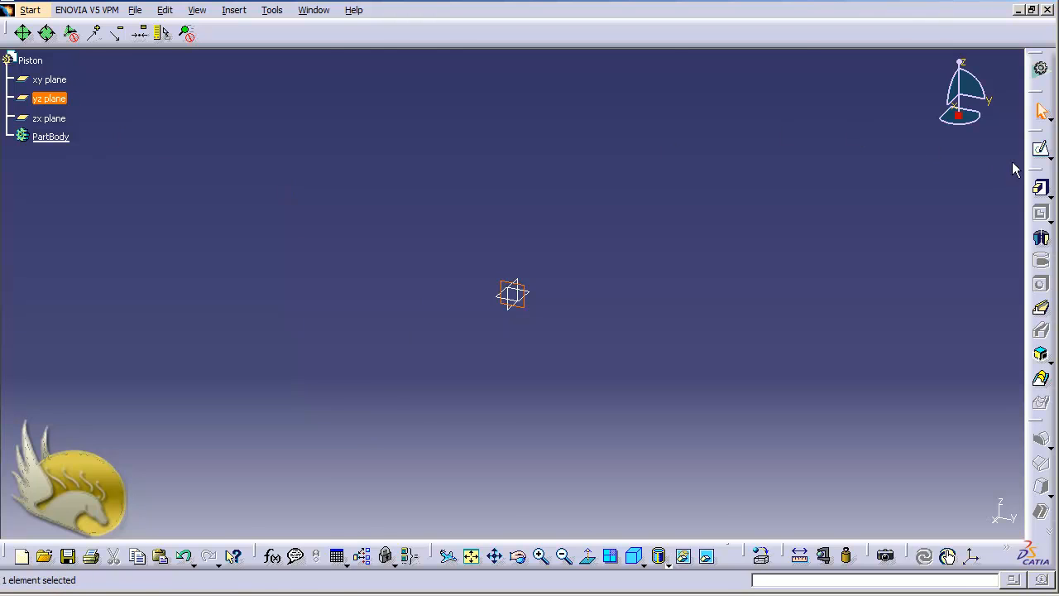
{"action": "left_click", "coordinate": [1041, 149]}
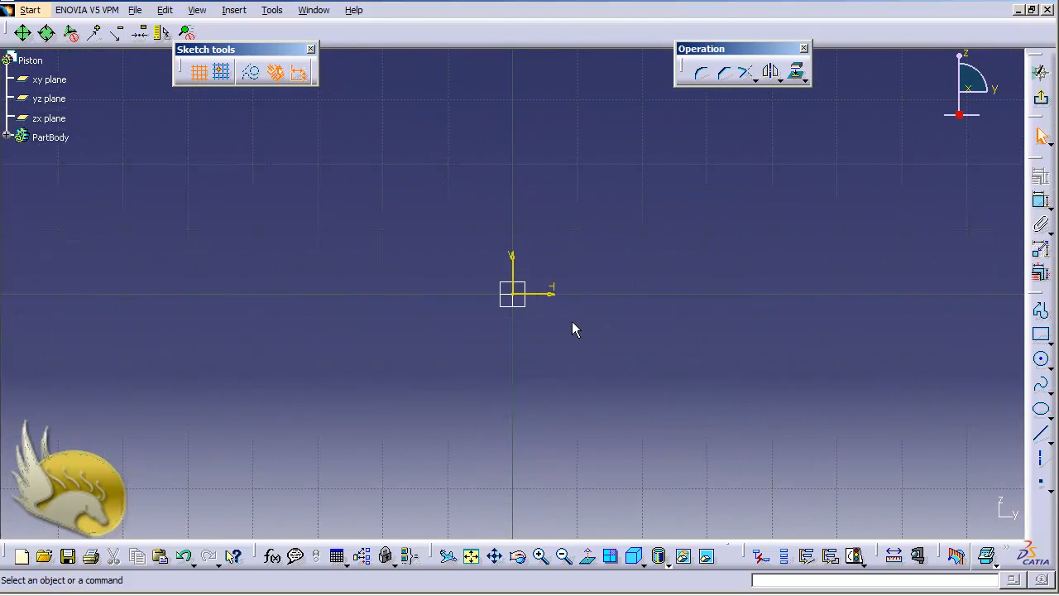
{"action": "left_click", "coordinate": [1041, 359]}
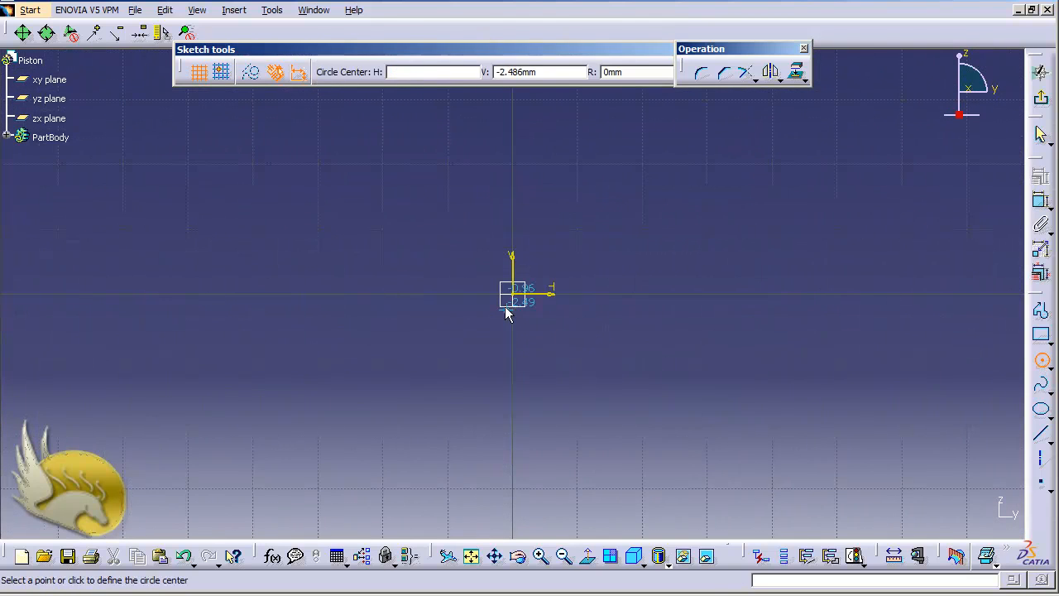
{"action": "left_click", "coordinate": [513, 294]}
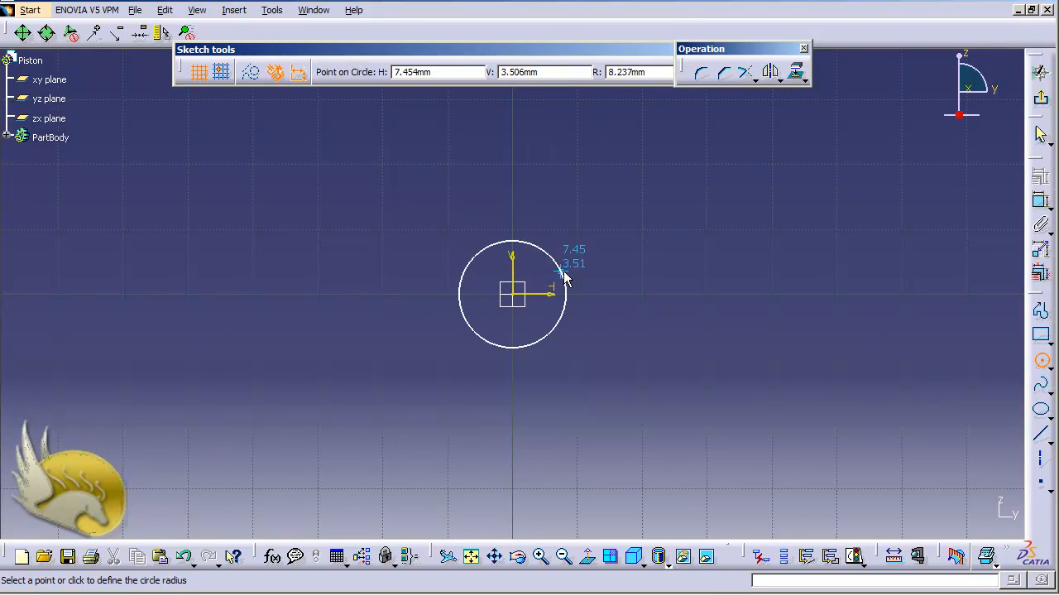
{"action": "left_click", "coordinate": [565, 281]}
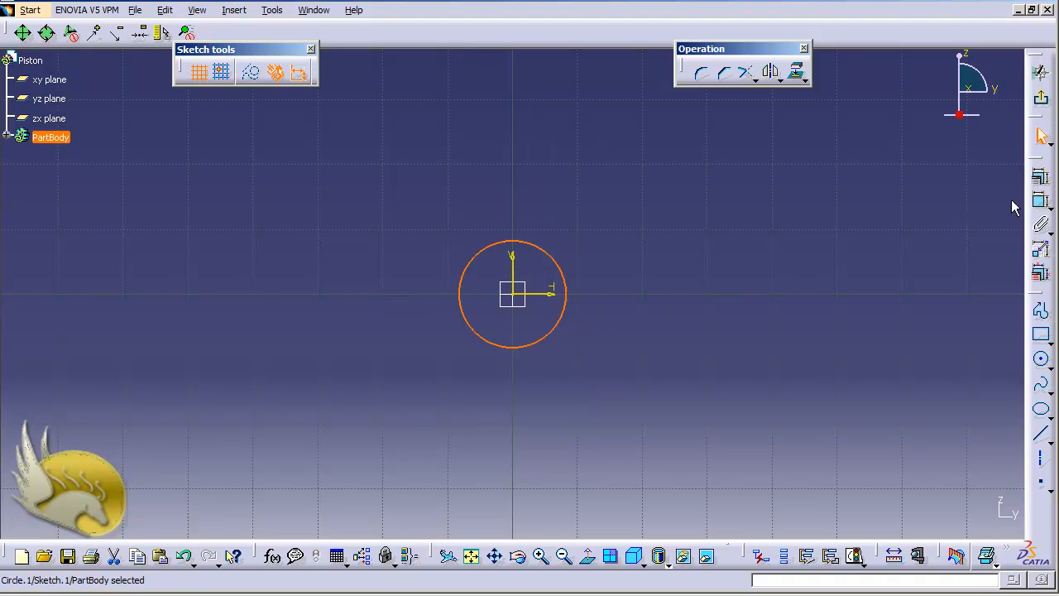
- Dimension the origin-centred circle's diameter and set it to 10 mm
{"action": "left_click", "coordinate": [1041, 201]}
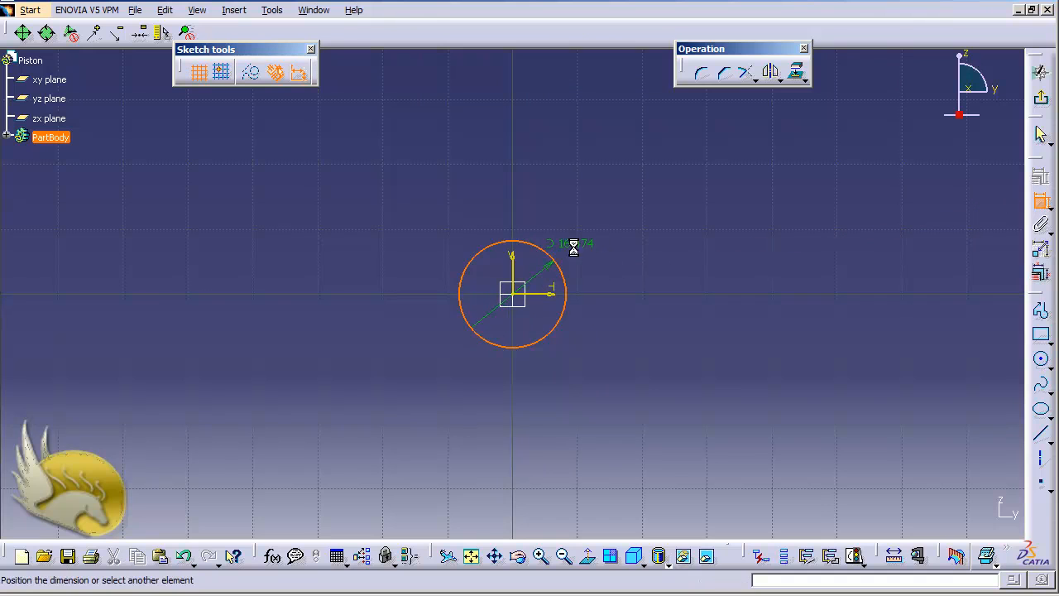
{"action": "left_click", "coordinate": [599, 245]}
{"action": "double_click", "coordinate": [604, 246]}
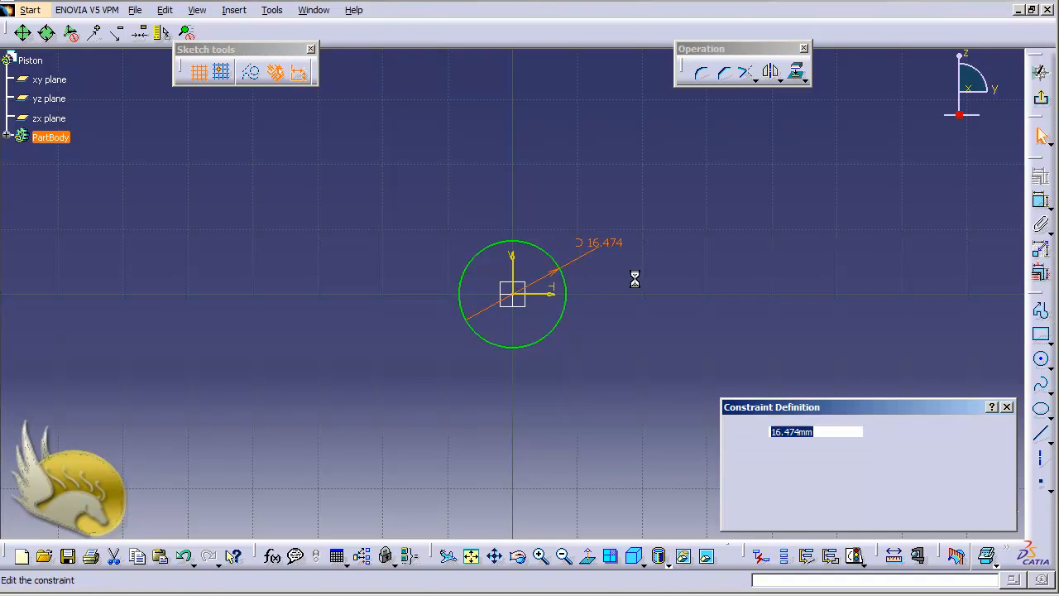
{"action": "type", "text": "10"}
{"action": "key", "text": "Return"}
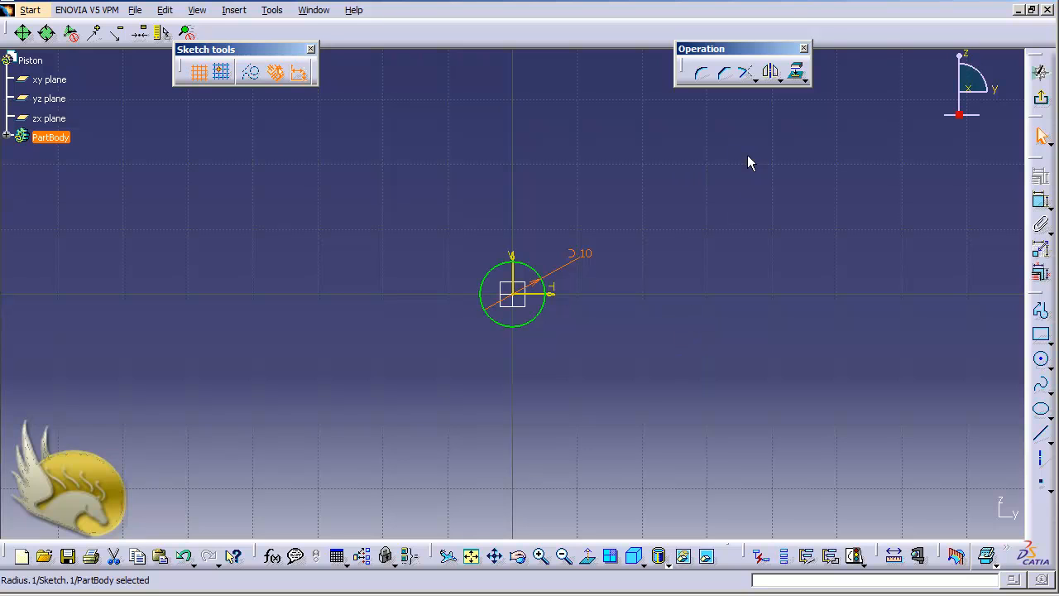
- Exit the sketch and extrude the circle as a Pad with a length of 50 mm
{"action": "left_click", "coordinate": [1037, 99]}
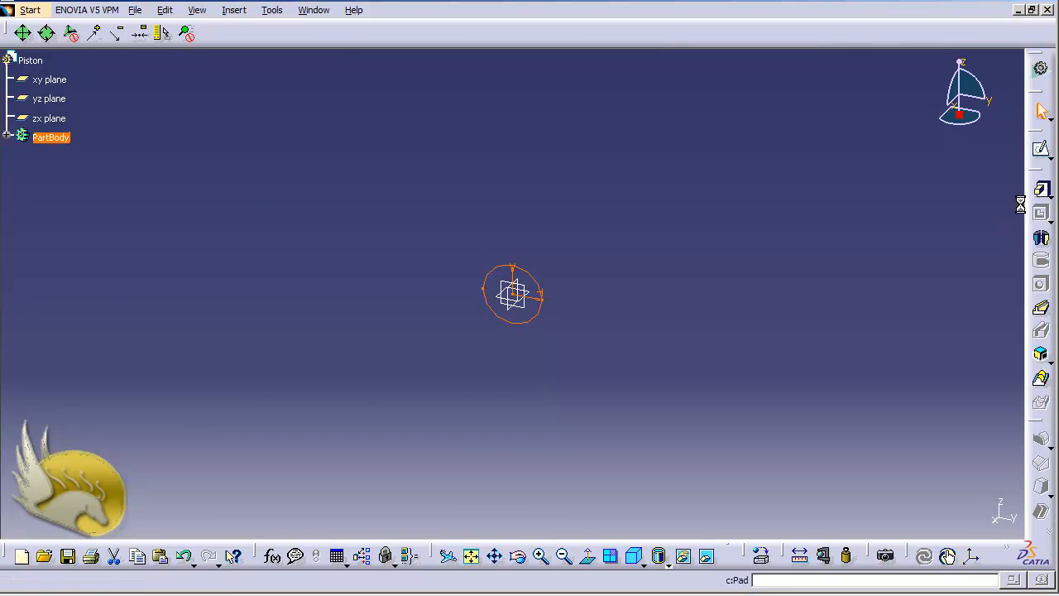
{"action": "left_click", "coordinate": [1041, 190]}
{"action": "type", "text": "50"}
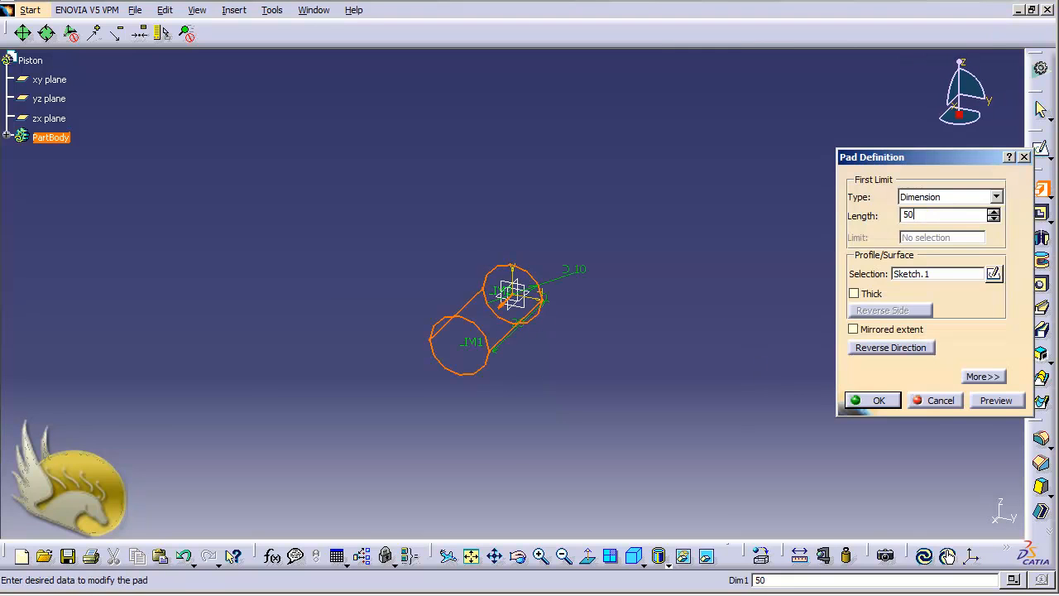
{"action": "key", "text": "Return"}
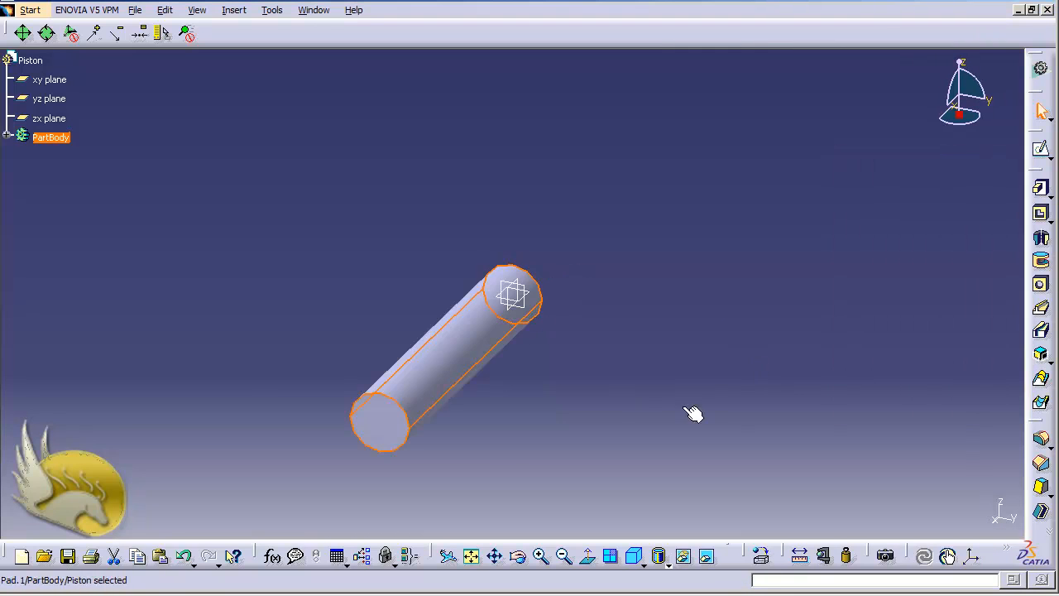
{"action": "left_click", "coordinate": [578, 308]}
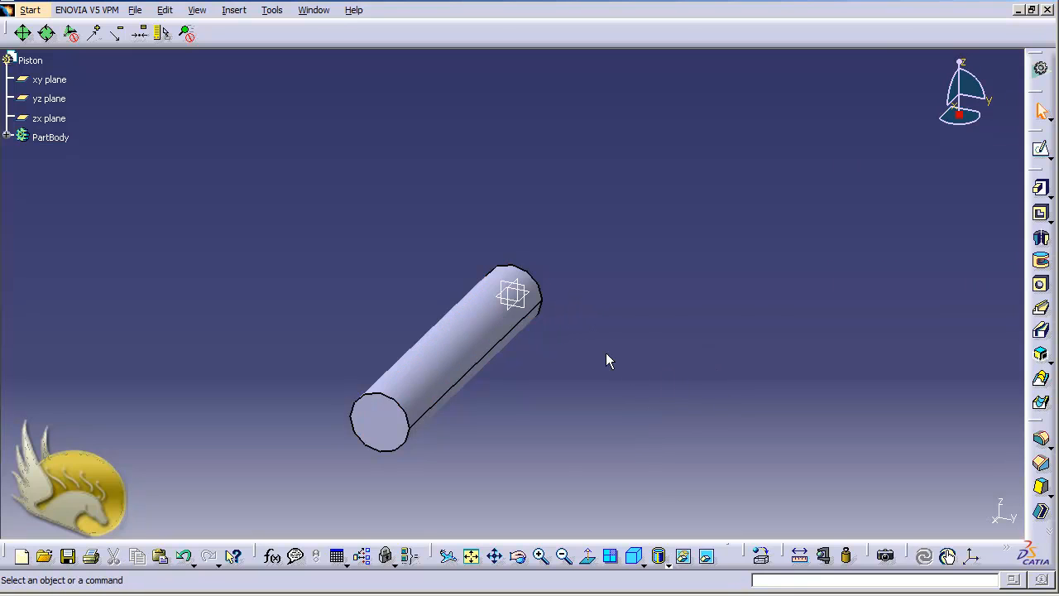
{"action": "key", "text": "shift+Left"}
{"action": "key", "text": "shift+Left"}
{"action": "key", "text": "shift+Left"}
{"action": "key", "text": "shift+Left"}
{"action": "key", "text": "shift+Left"}
{"action": "key", "text": "shift+Left"}
{"action": "key", "text": "shift+Left"}
{"action": "key", "text": "shift+Left"}
{"action": "key", "text": "shift+Left"}
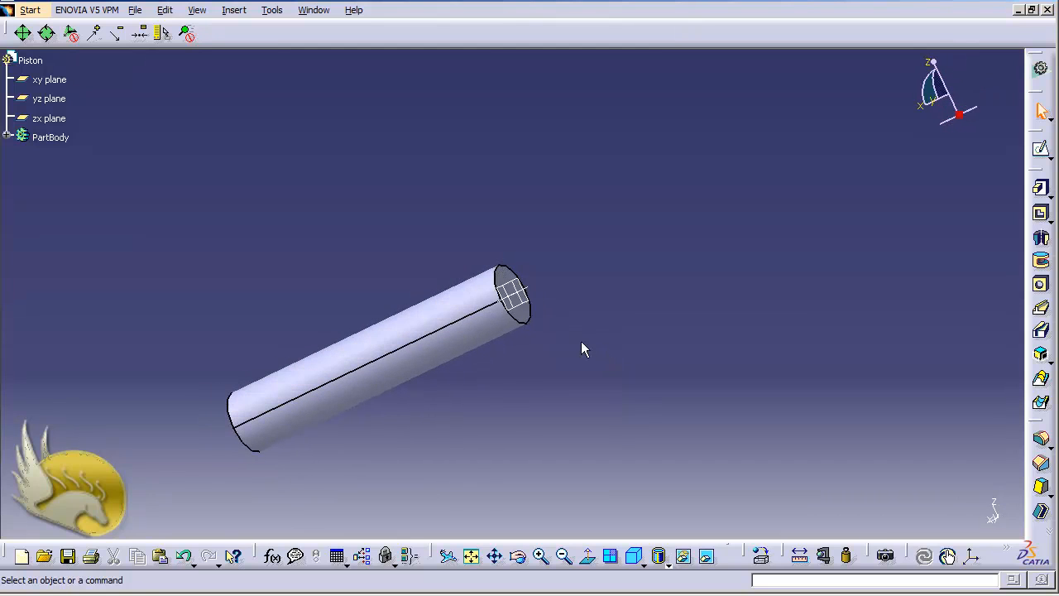
{"action": "left_click", "coordinate": [531, 312]}
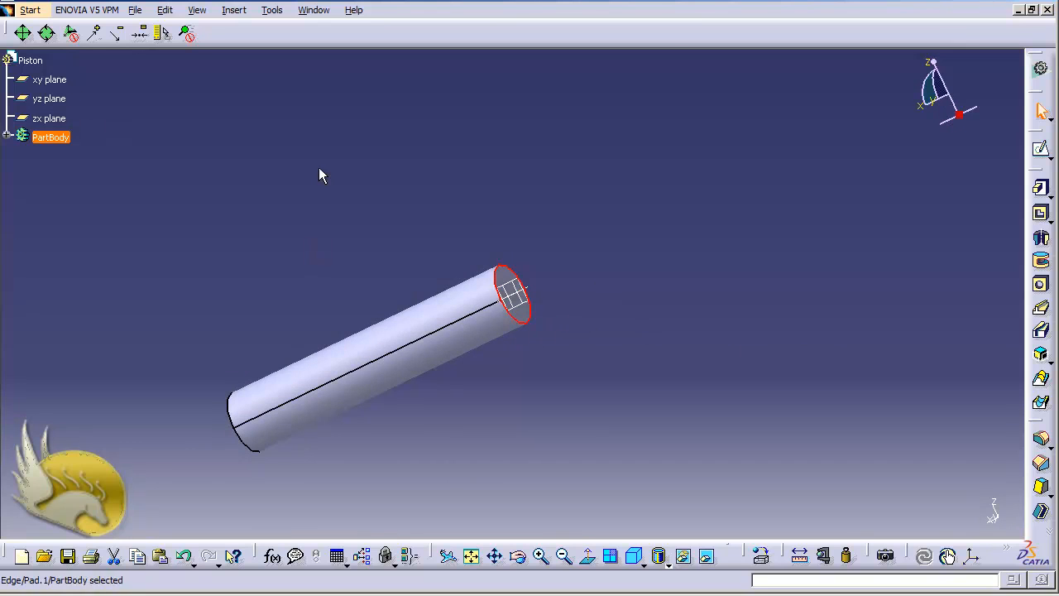
{"action": "left_click", "coordinate": [1042, 151]}
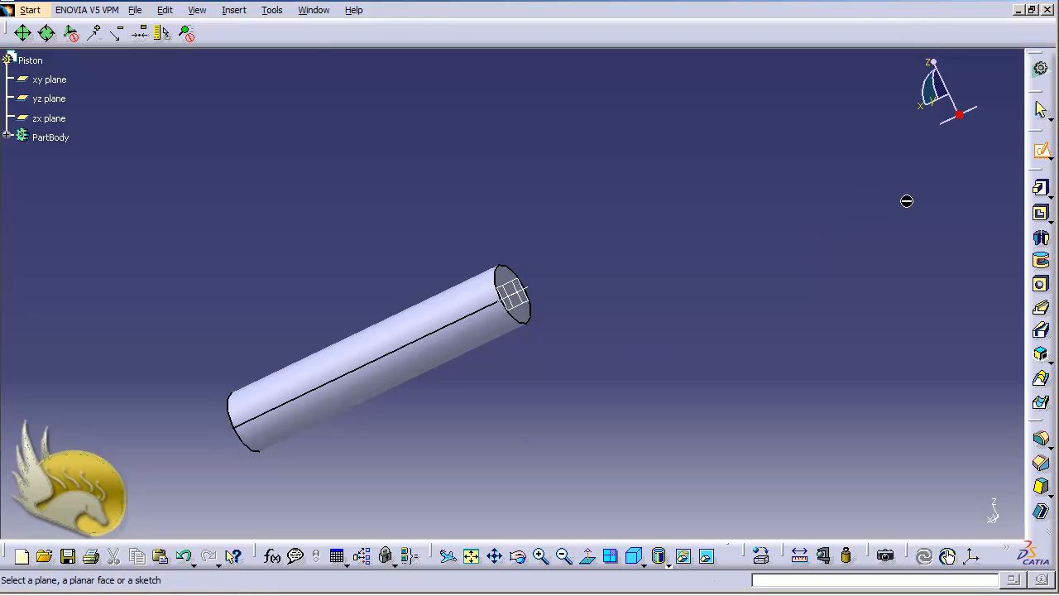
{"action": "left_click", "coordinate": [534, 314]}
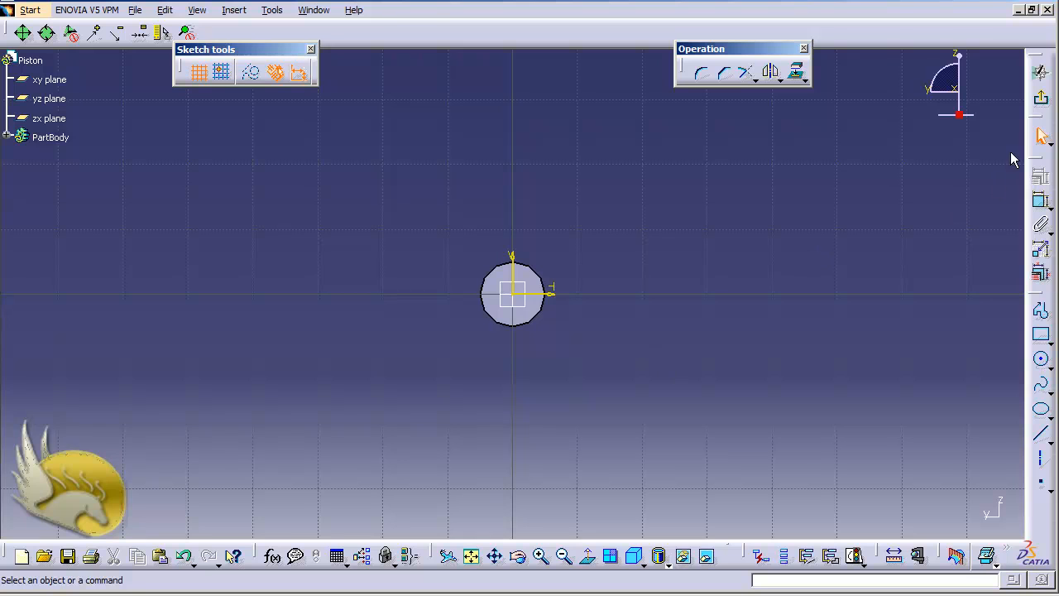
{"action": "left_click", "coordinate": [1042, 135]}
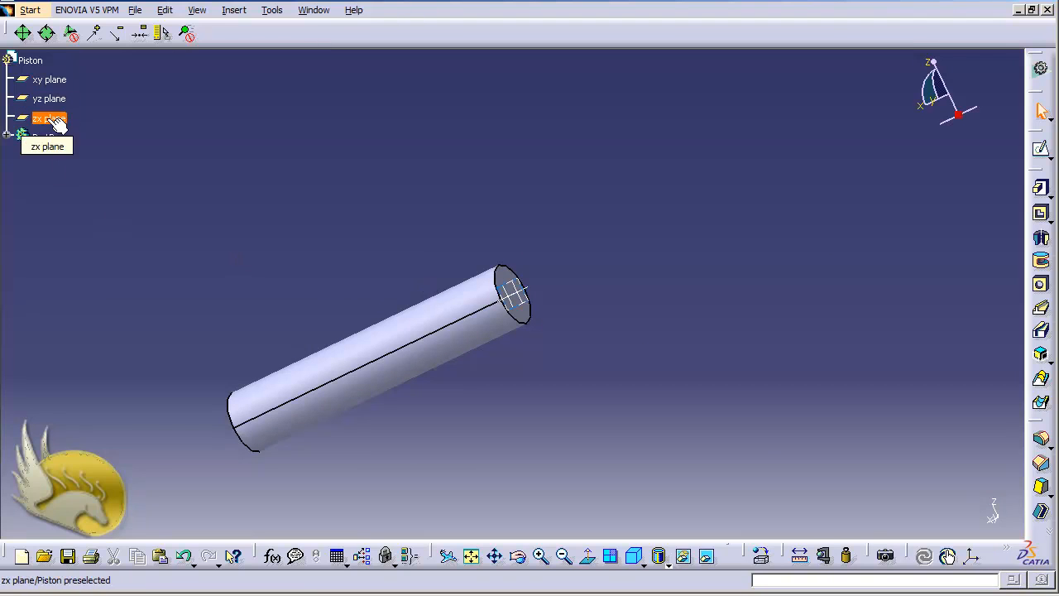
- Open a sketch on the zx plane and draw a circle about 12 mm in diameter, centred on the horizontal axis beyond the rod's origin end
{"action": "left_click", "coordinate": [50, 118]}
{"action": "left_click", "coordinate": [1042, 152]}
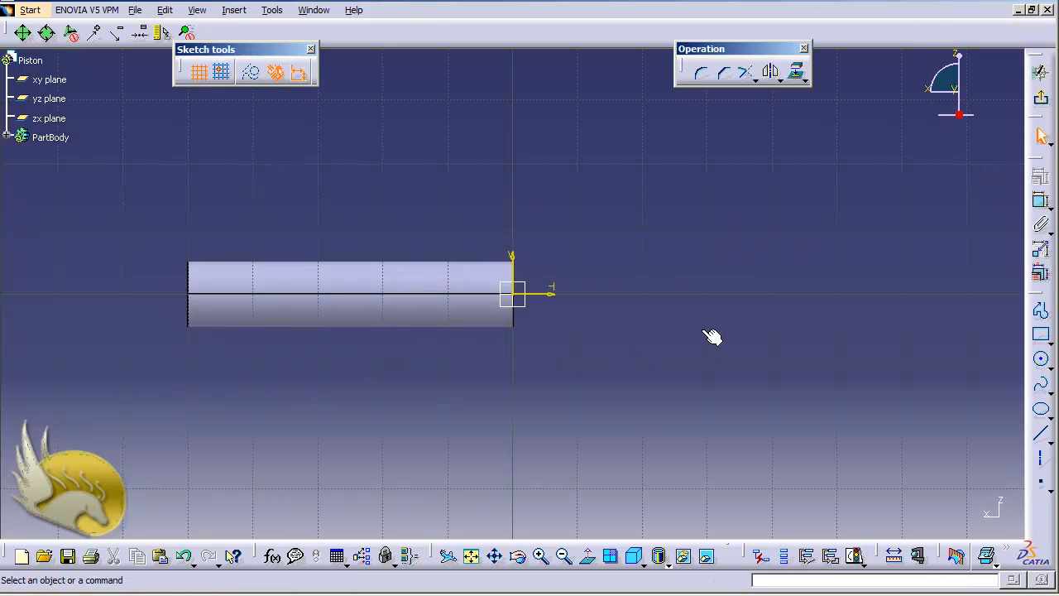
{"action": "left_click", "coordinate": [1041, 360]}
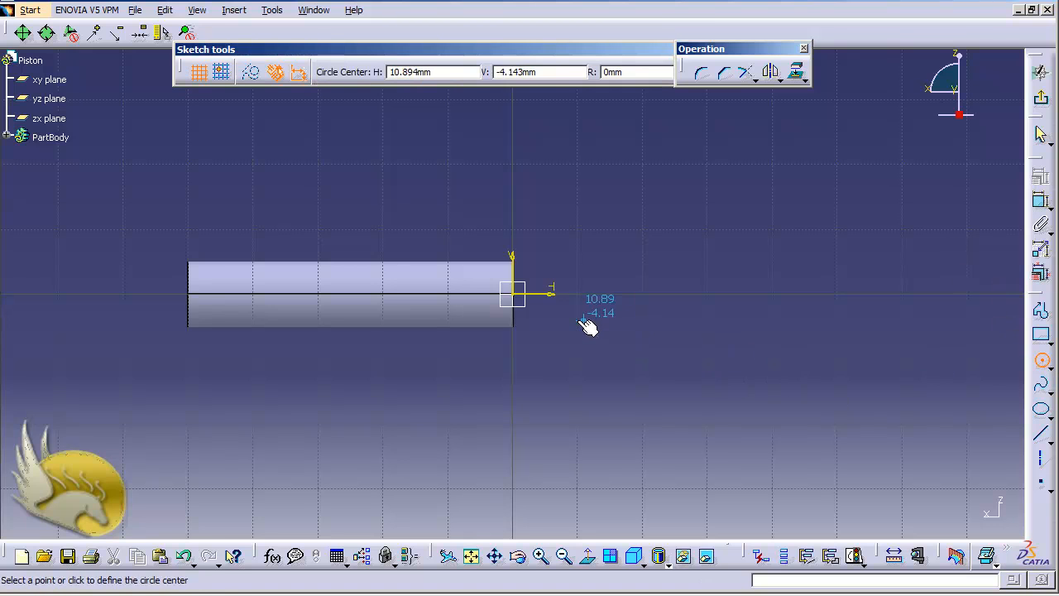
{"action": "left_click", "coordinate": [570, 294]}
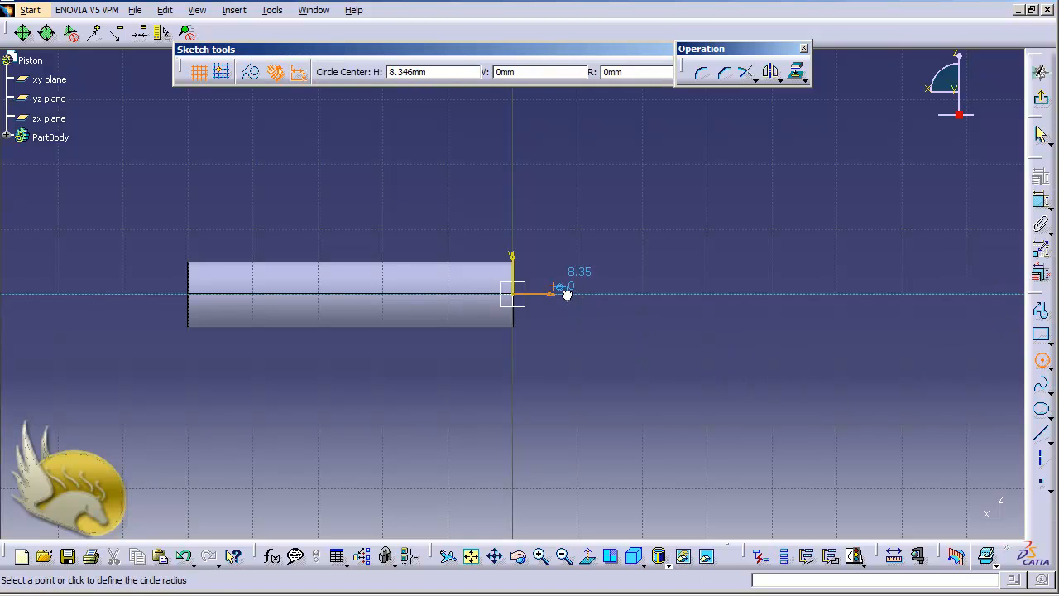
{"action": "left_click", "coordinate": [606, 287]}
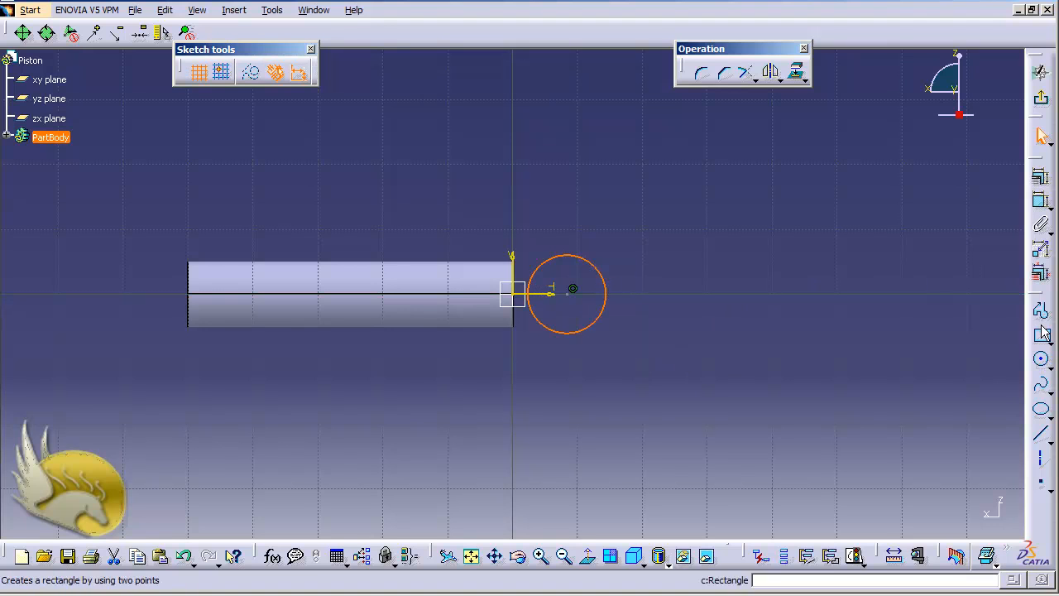
- Dimension the diameter of the circle beside the rod's end and set it to 10 mm
{"action": "left_click", "coordinate": [1041, 201]}
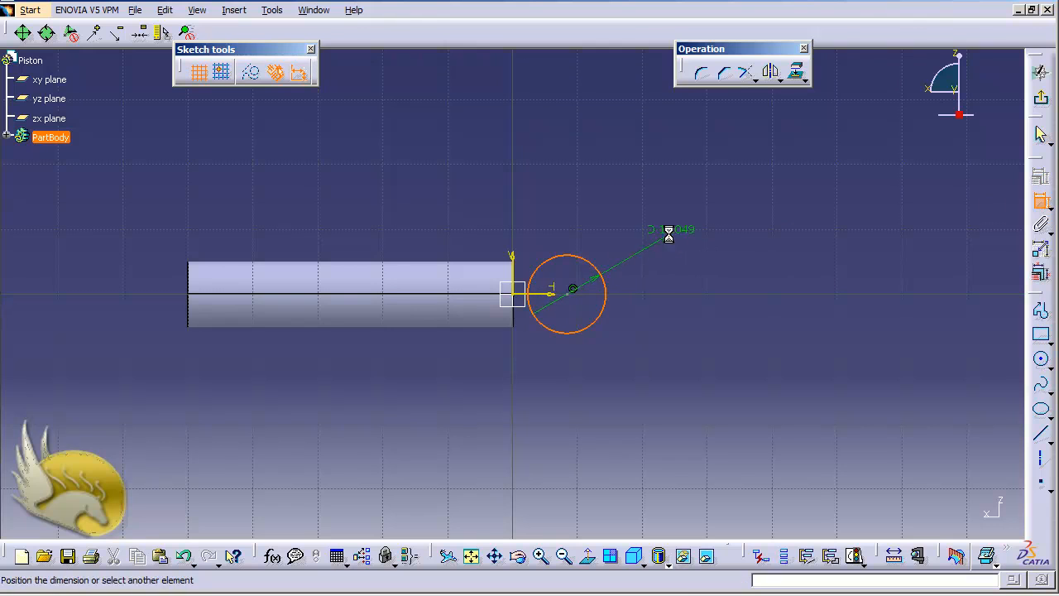
{"action": "left_click", "coordinate": [618, 217]}
{"action": "double_click", "coordinate": [618, 215]}
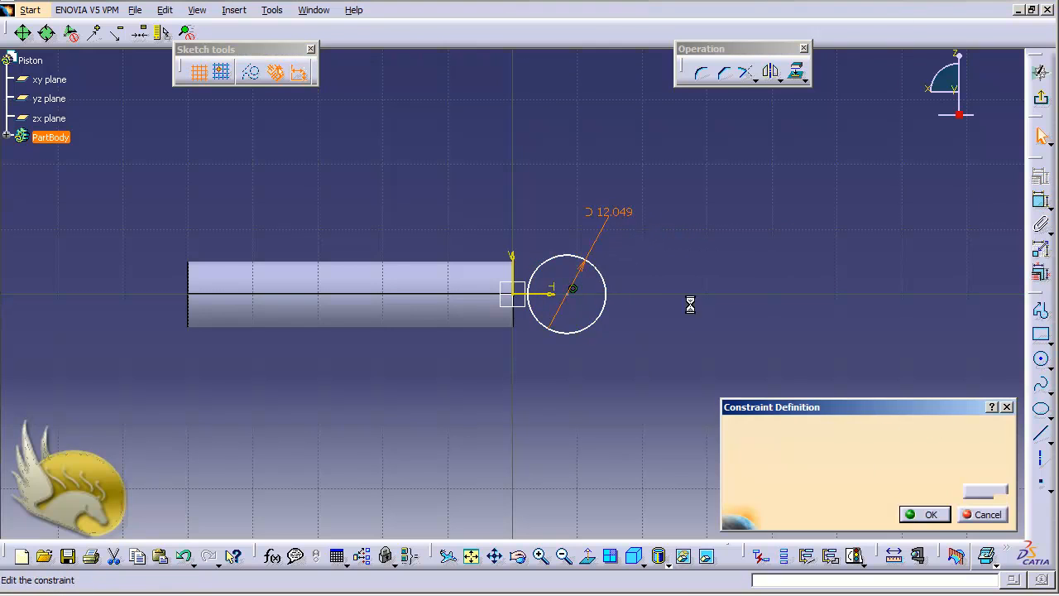
{"action": "type", "text": "10"}
{"action": "key", "text": "Return"}
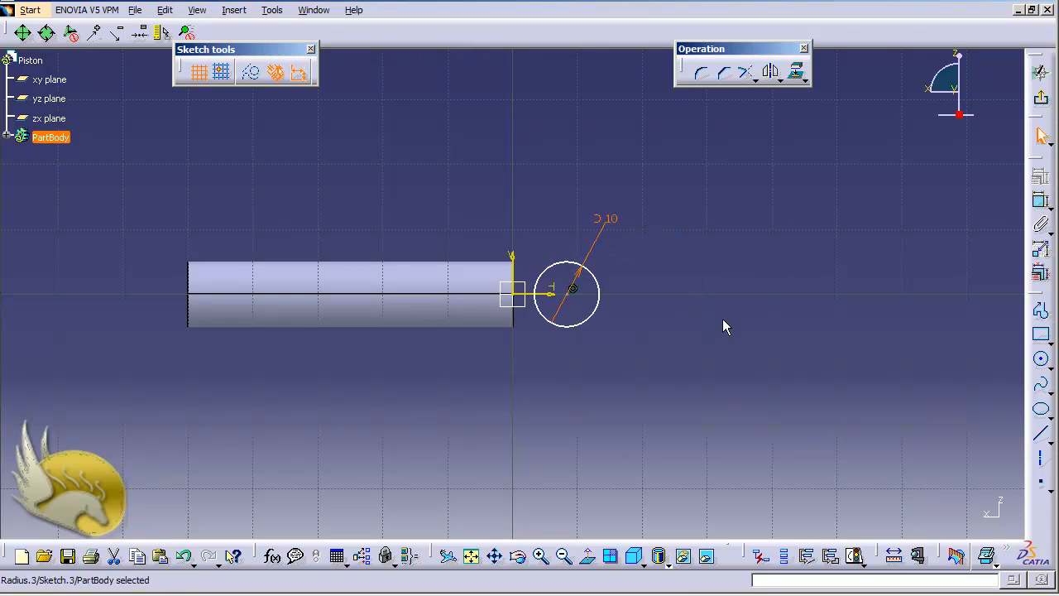
- Draw a vertical line through the circle's centre, extending past the circle above and below
{"action": "left_click", "coordinate": [1041, 433]}
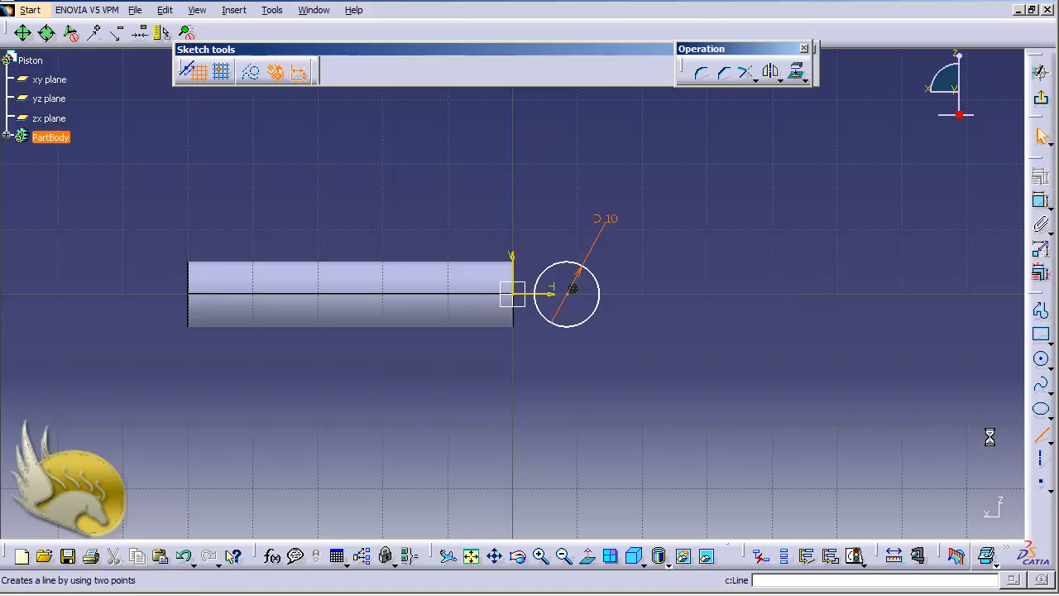
{"action": "left_click", "coordinate": [569, 203]}
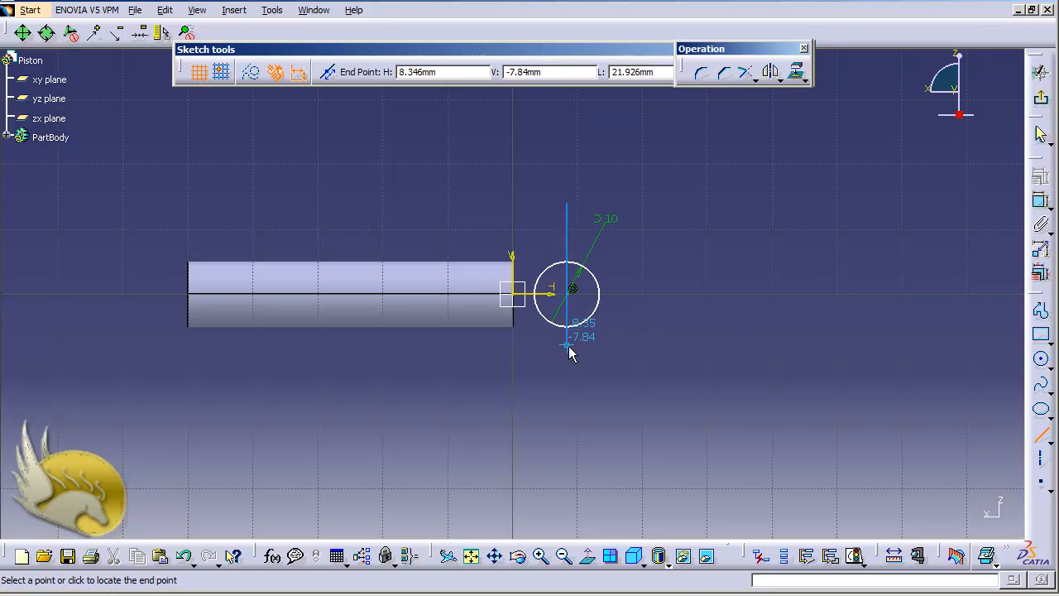
{"action": "left_click", "coordinate": [568, 375]}
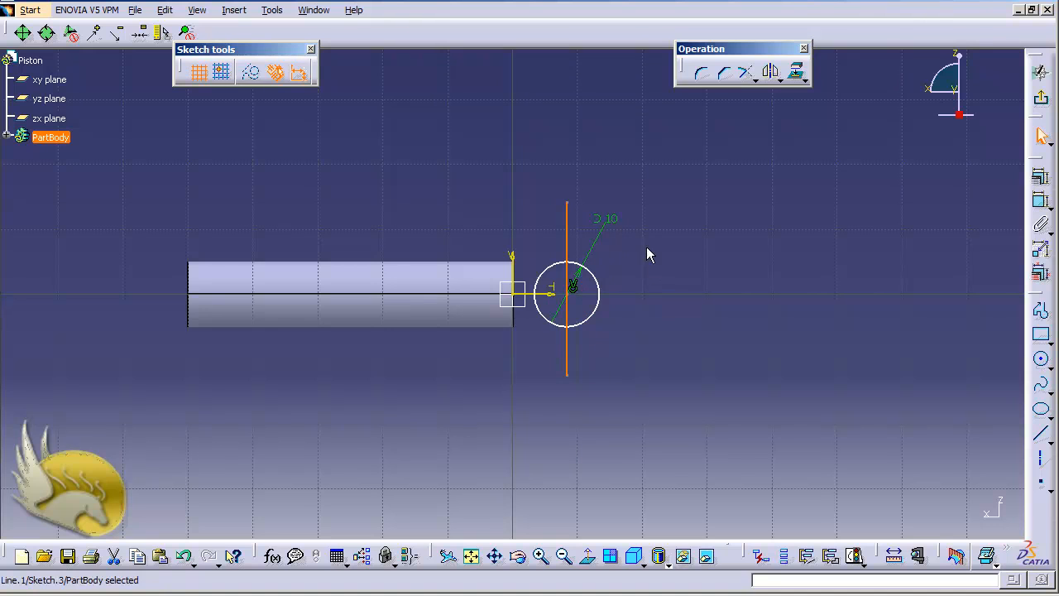
- Dimension the distance between the rod's origin-end edge and the vertical line, and set it to 2.5 mm
{"action": "left_click", "coordinate": [517, 321]}
{"action": "left_click", "coordinate": [567, 346], "text": "ctrl"}
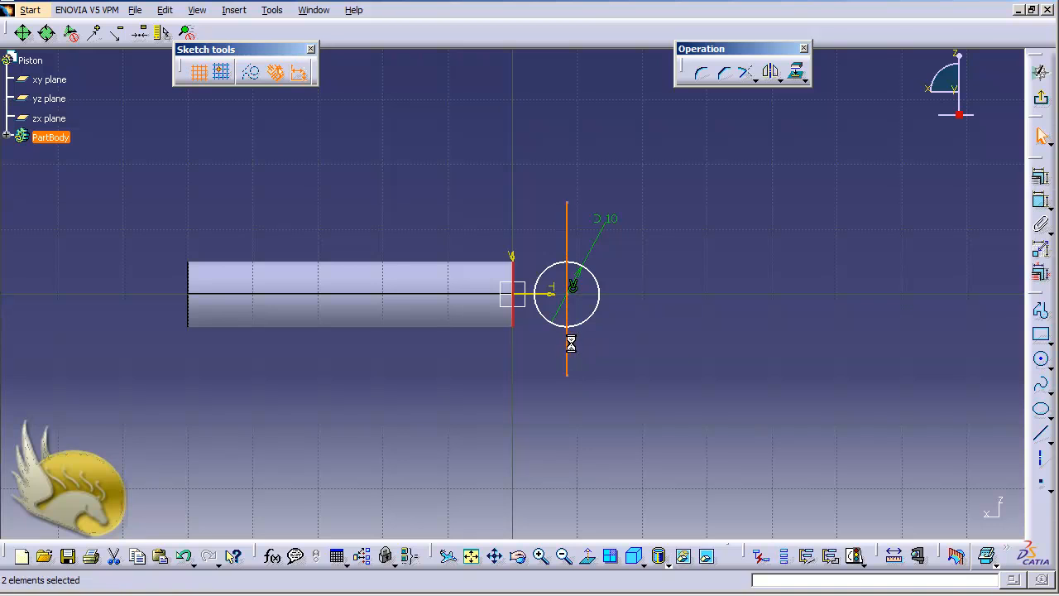
{"action": "left_click", "coordinate": [1041, 248]}
{"action": "left_click", "coordinate": [538, 414]}
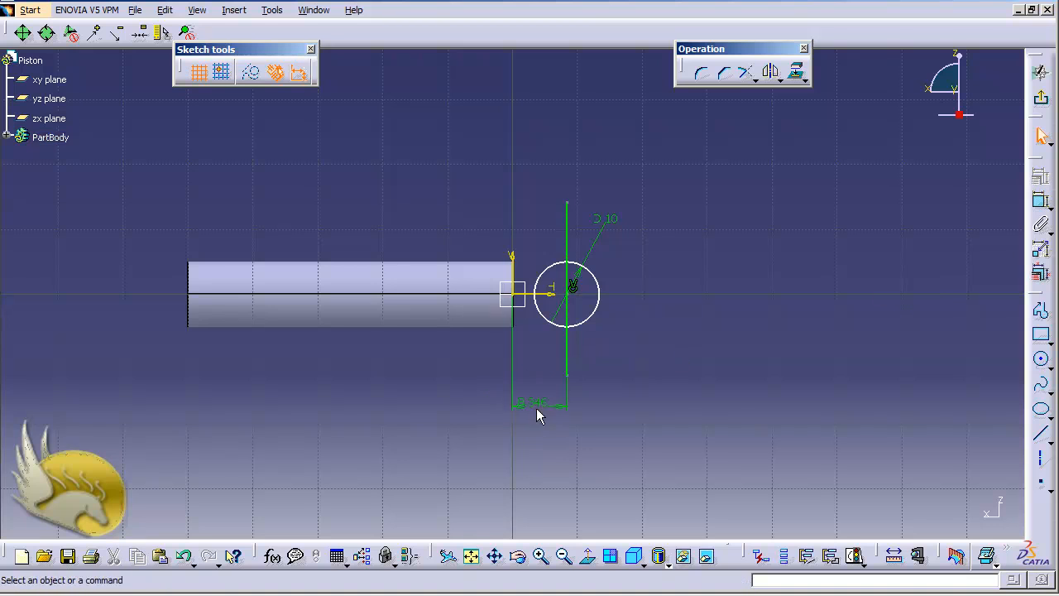
{"action": "double_click", "coordinate": [535, 405]}
{"action": "type", "text": "2.5"}
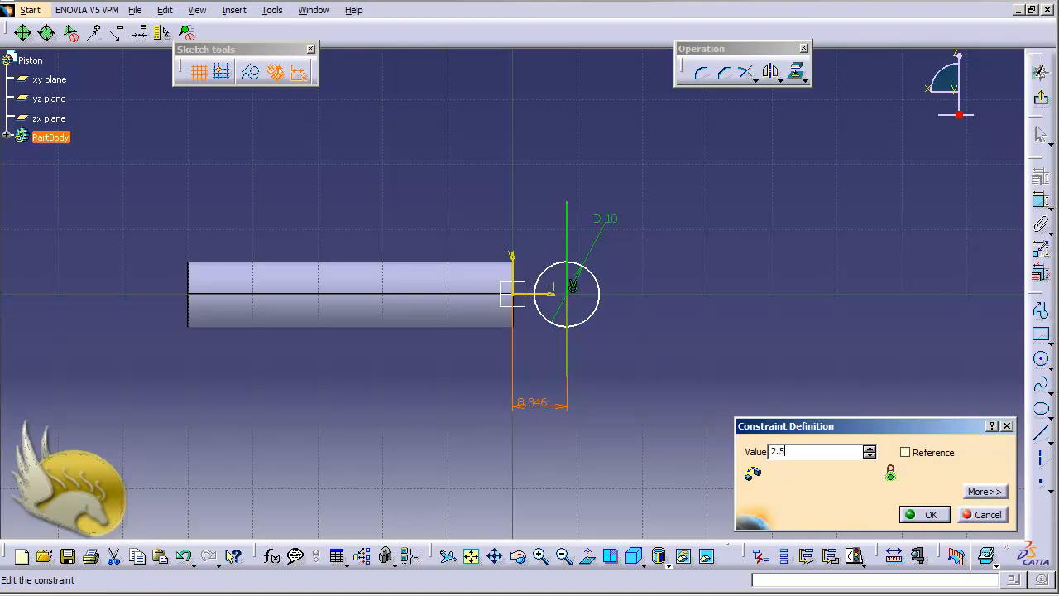
{"action": "key", "text": "Return"}
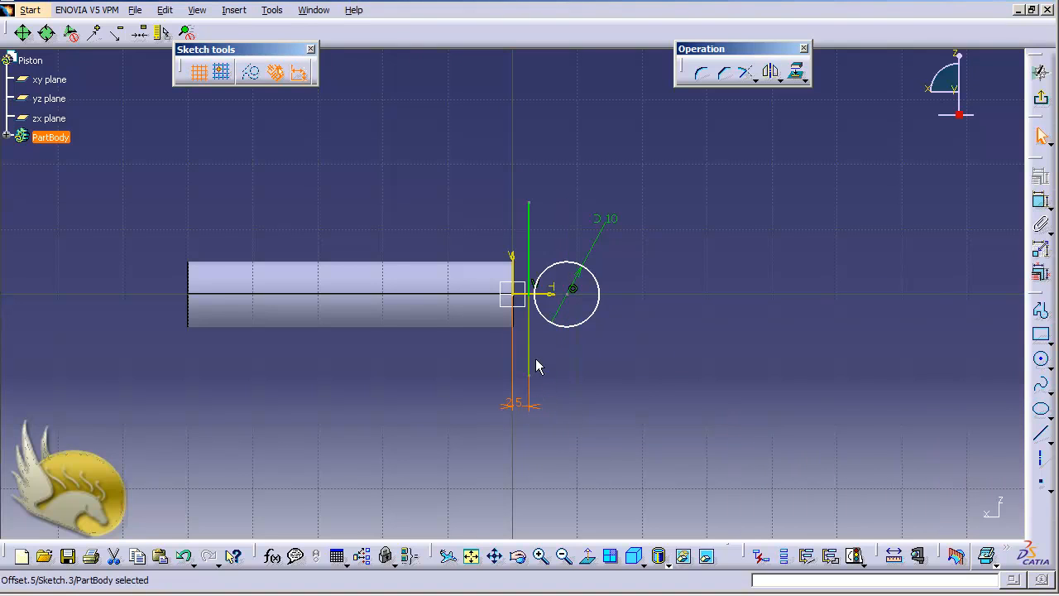
- Constrain the circle's centre to be coincident with the vertical line near the rod's origin end
{"action": "left_click", "coordinate": [530, 328]}
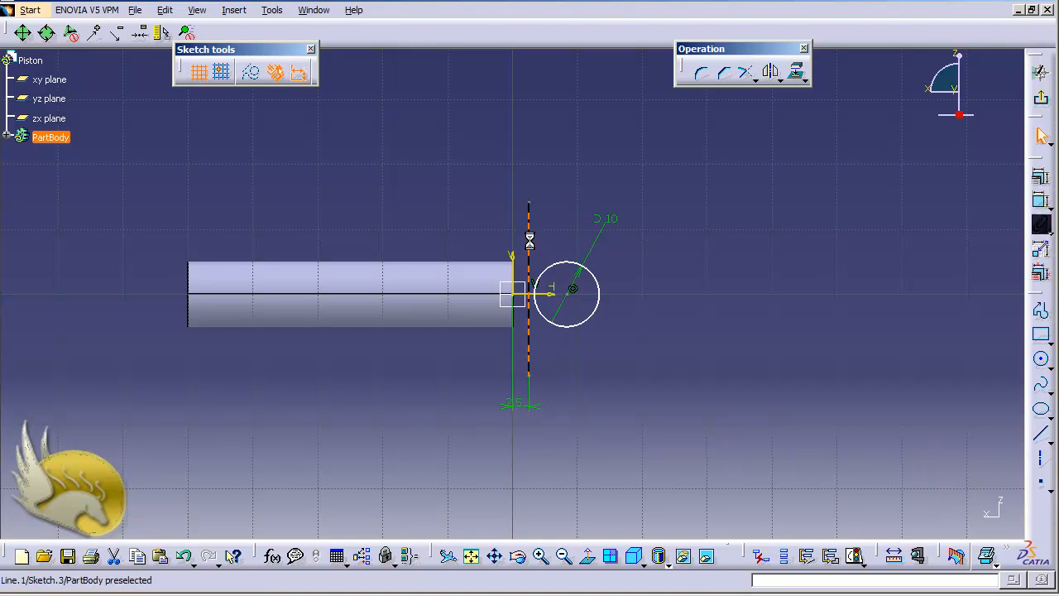
{"action": "left_click", "coordinate": [528, 238]}
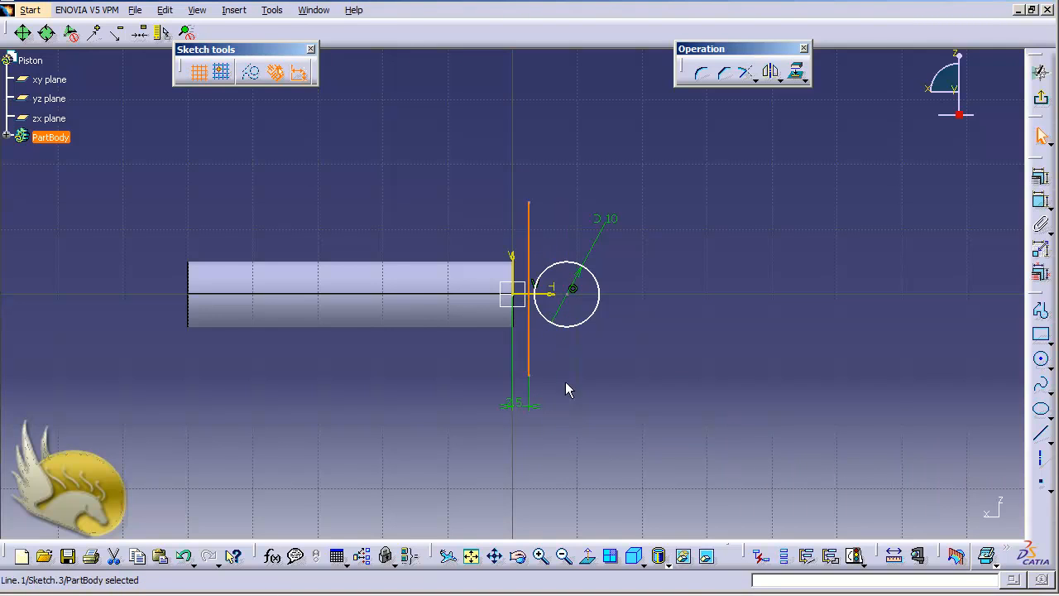
{"action": "left_click", "coordinate": [573, 289], "text": "ctrl"}
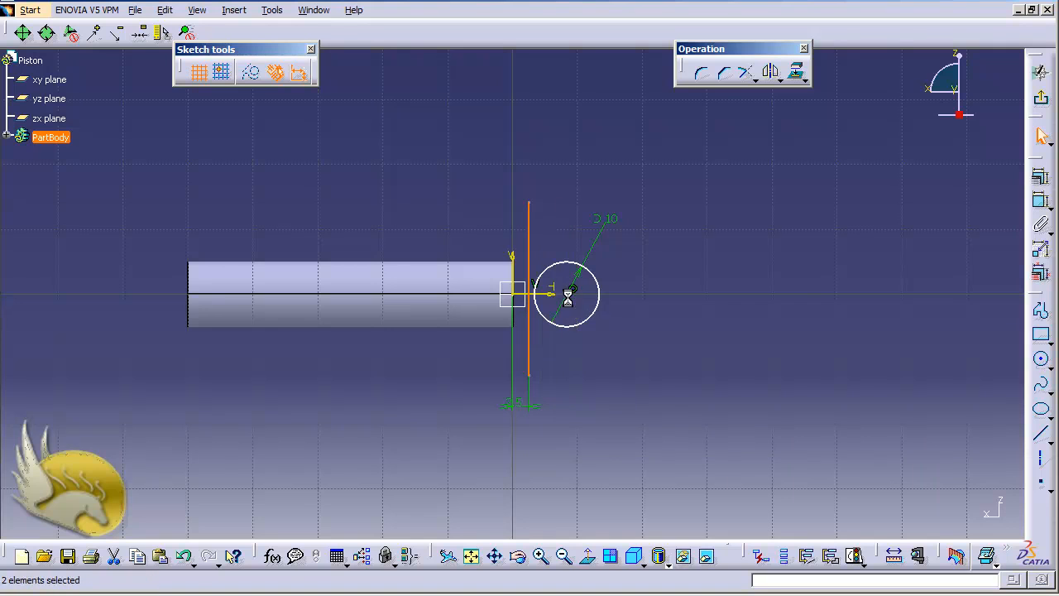
{"action": "left_click", "coordinate": [1041, 199]}
{"action": "left_click", "coordinate": [901, 218]}
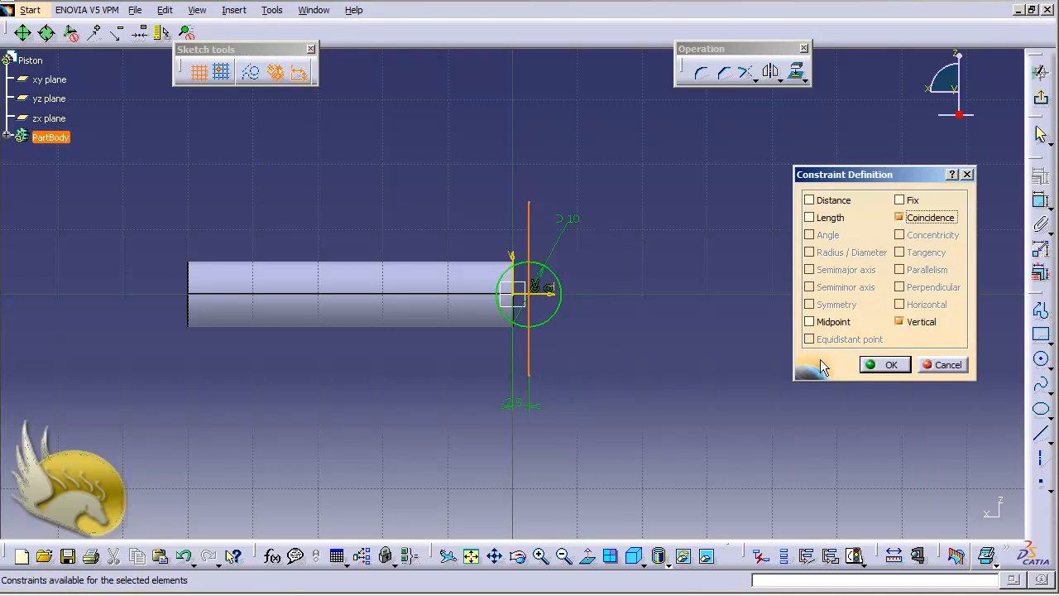
{"action": "left_click", "coordinate": [885, 365]}
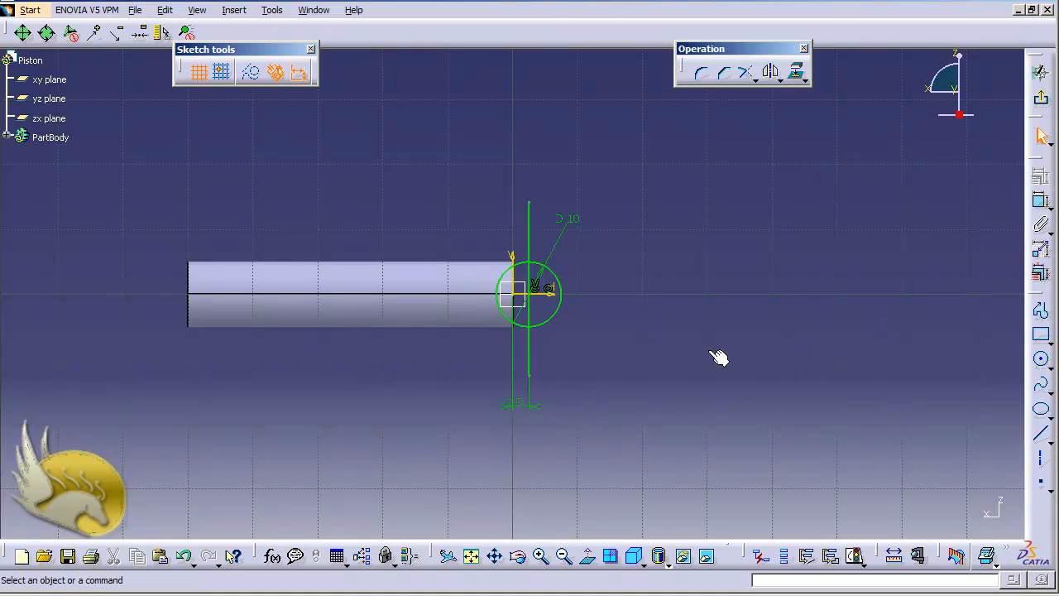
- Quick Trim the line's ends outside the circle and the circle's outer half, leaving a closed semicircle facing the rod
{"action": "left_click", "coordinate": [754, 79]}
{"action": "left_click", "coordinate": [825, 98]}
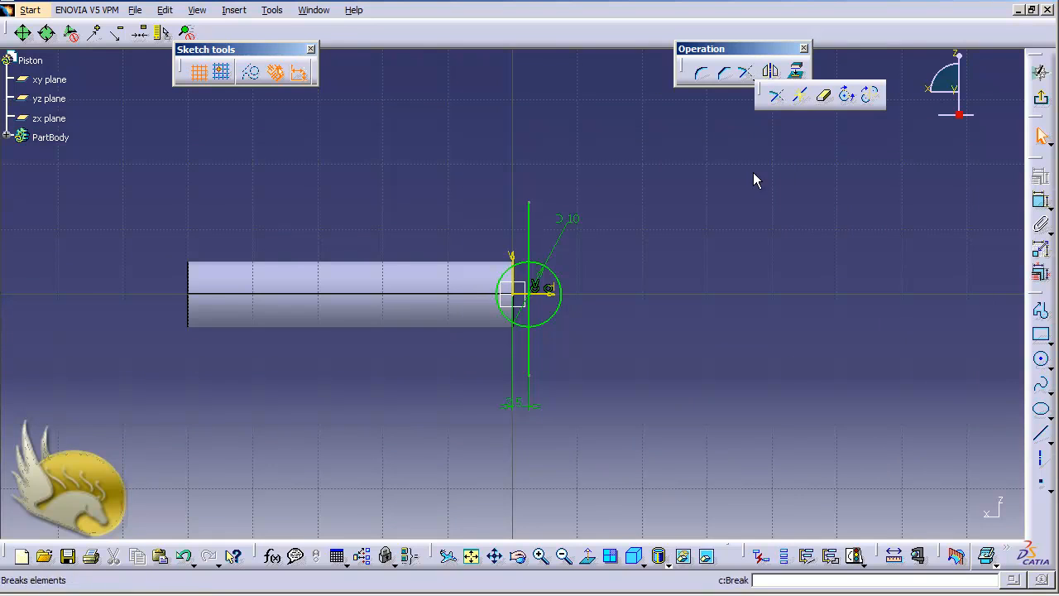
{"action": "left_click", "coordinate": [548, 220]}
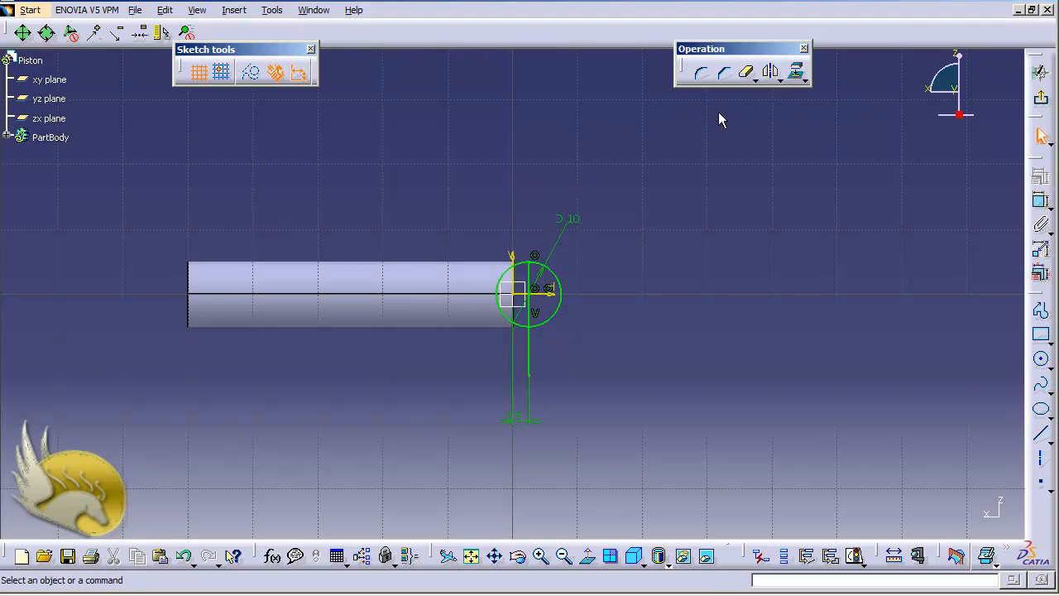
{"action": "left_click", "coordinate": [746, 72]}
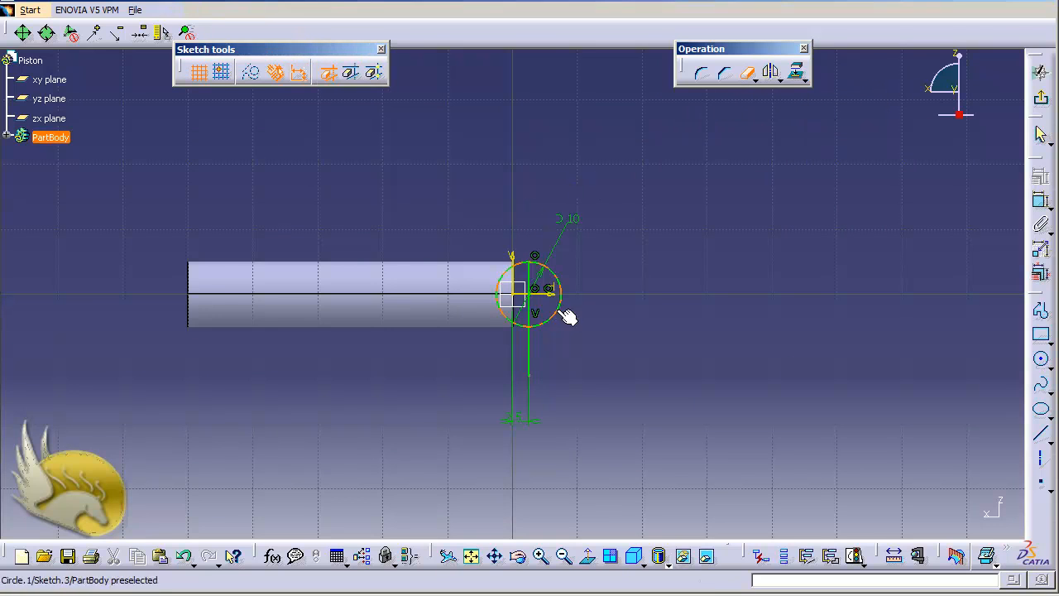
{"action": "left_click", "coordinate": [556, 315]}
{"action": "left_click", "coordinate": [748, 75]}
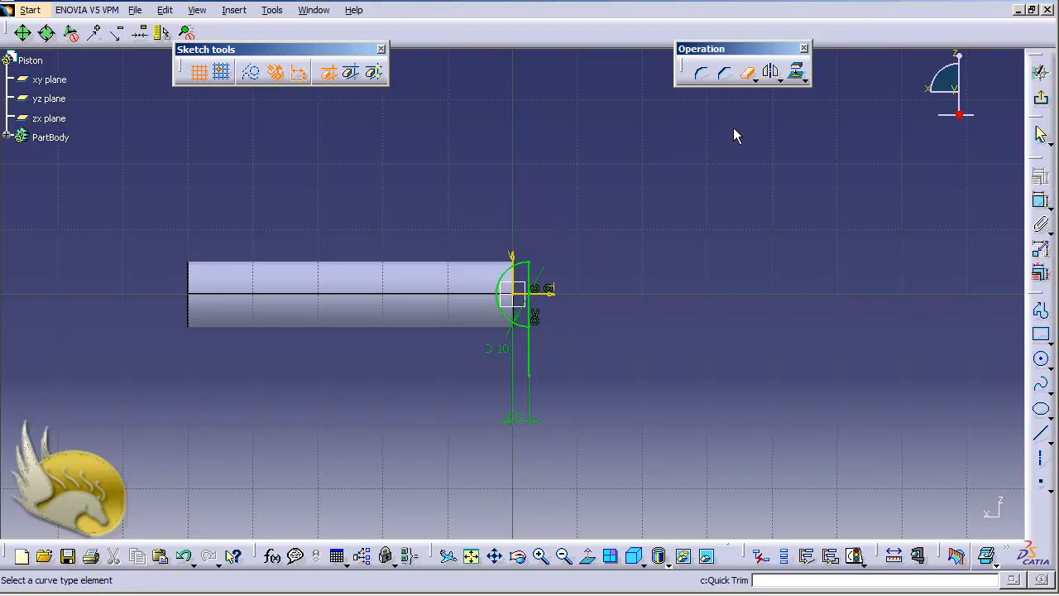
{"action": "left_click", "coordinate": [531, 356]}
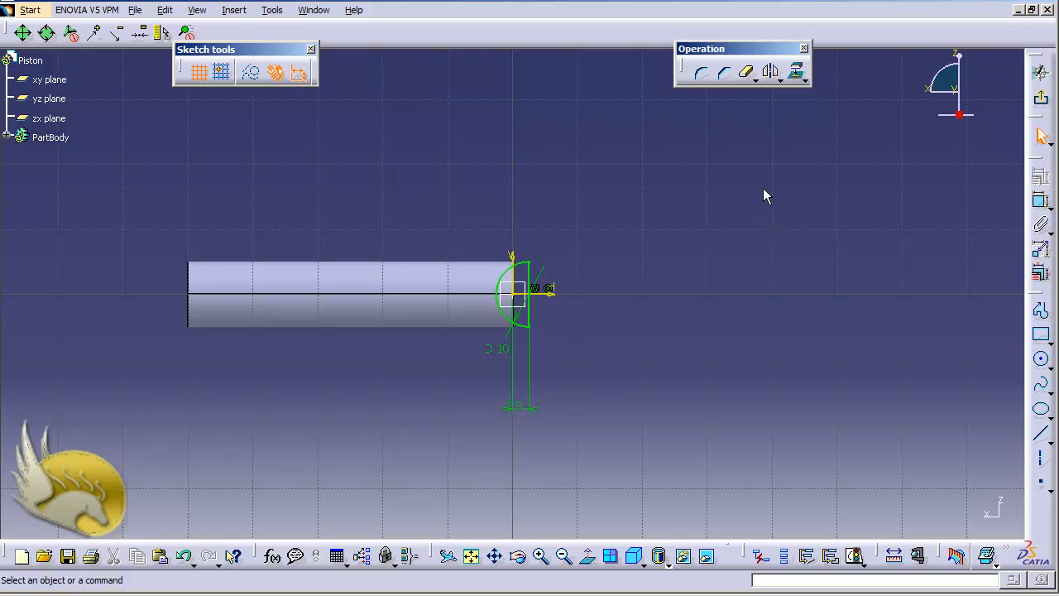
- Exit the sketch and cut a 360° groove with the semicircle profile, using its straight edge as the axis
{"action": "left_click", "coordinate": [1041, 73]}
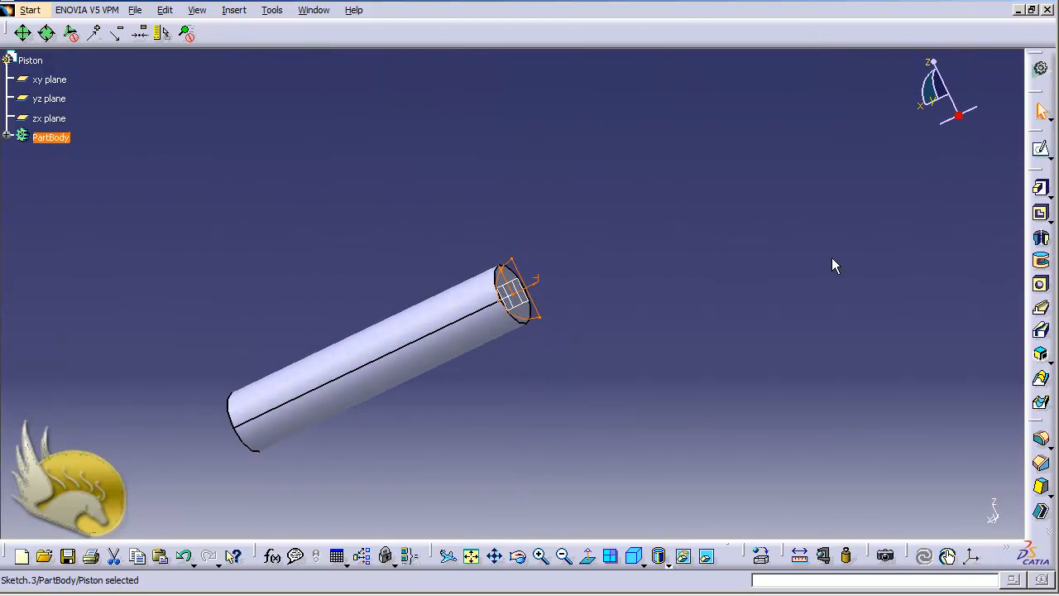
{"action": "left_click", "coordinate": [1041, 261]}
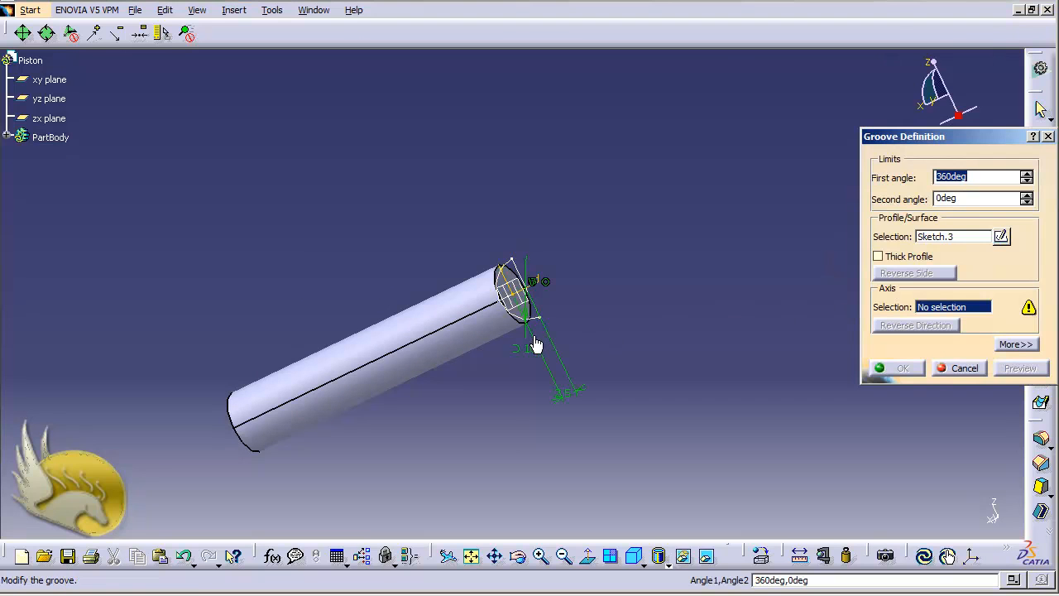
{"action": "left_click", "coordinate": [531, 291]}
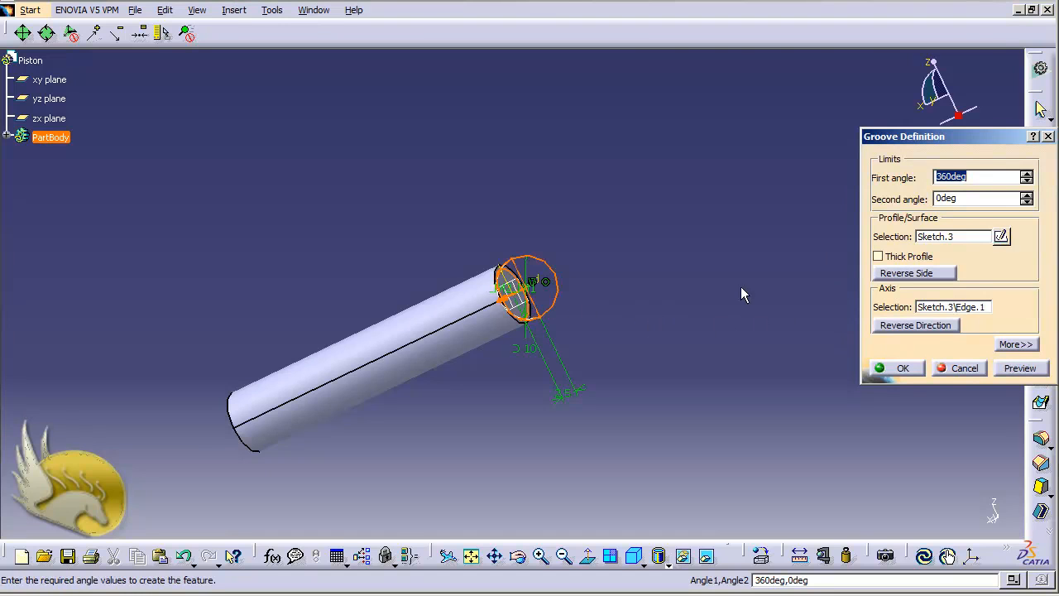
{"action": "left_click", "coordinate": [911, 367]}
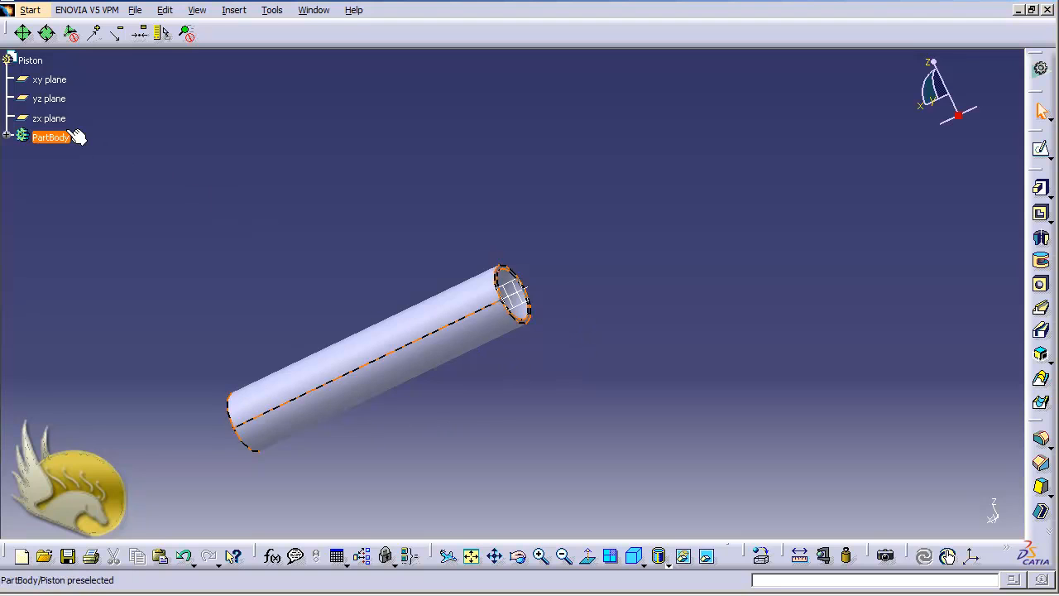
- Open a sketch on the zx plane and draw a rectangle about 11 mm wide across the rod's far end
{"action": "left_click", "coordinate": [52, 118]}
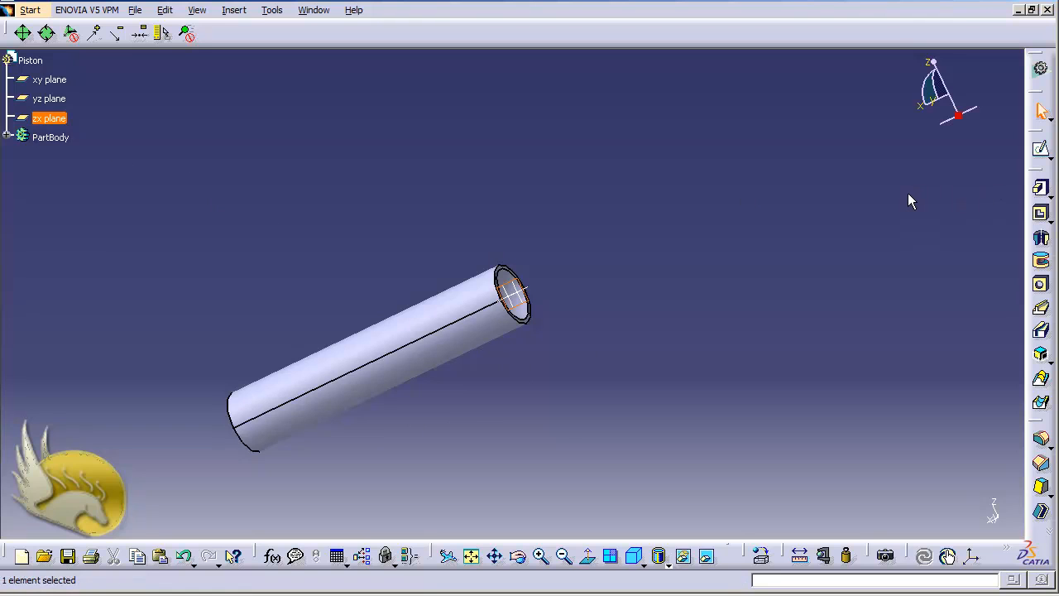
{"action": "left_click", "coordinate": [1042, 150]}
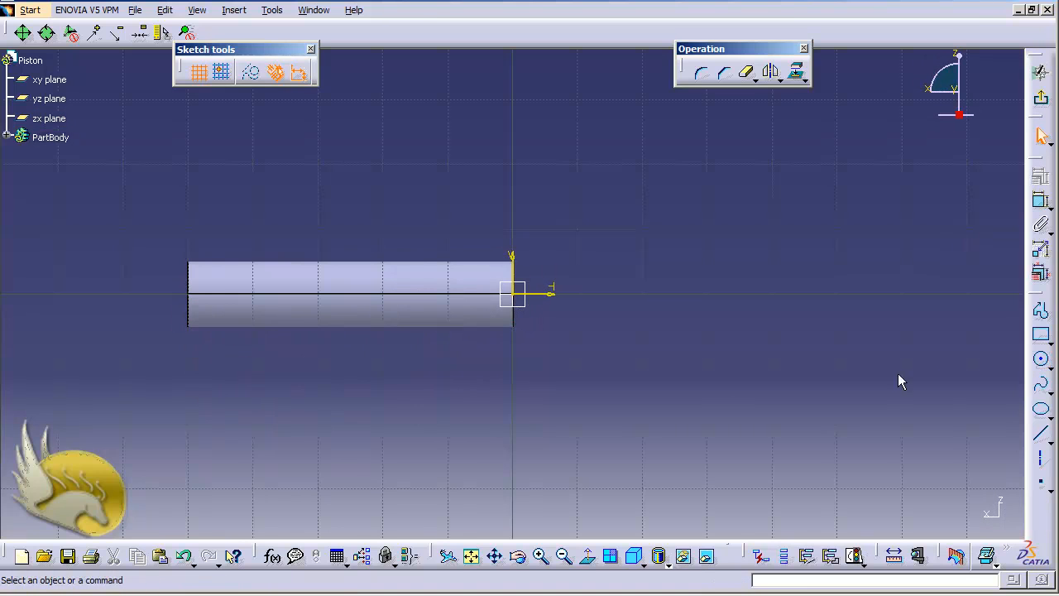
{"action": "left_click", "coordinate": [1042, 338]}
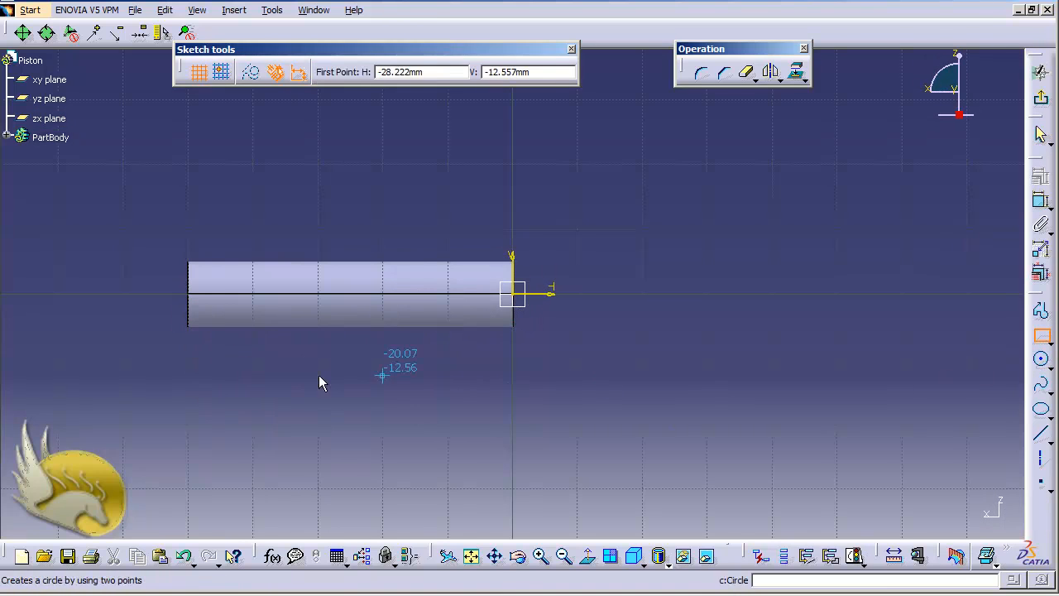
{"action": "left_click", "coordinate": [182, 231]}
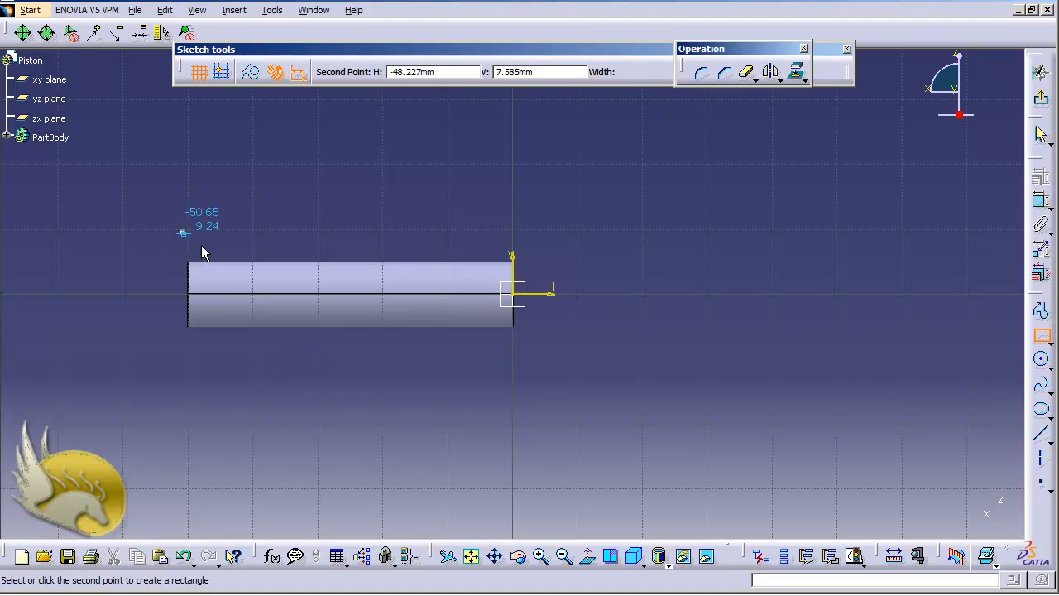
{"action": "left_click", "coordinate": [250, 345]}
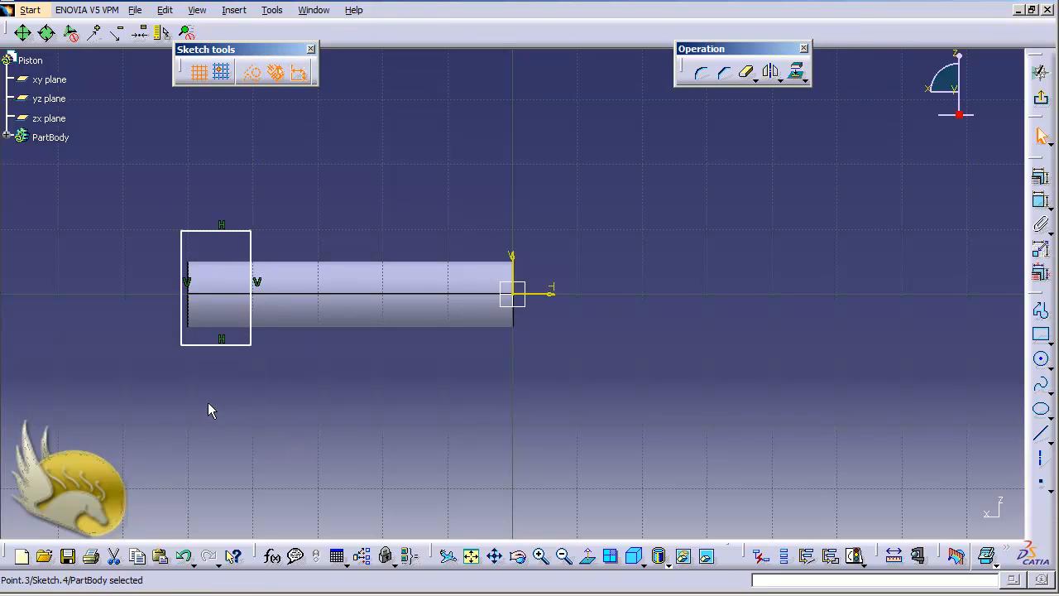
- Constrain the rectangle's outer vertical side to be coincident with the rod's far end edge
{"action": "left_click", "coordinate": [185, 328]}
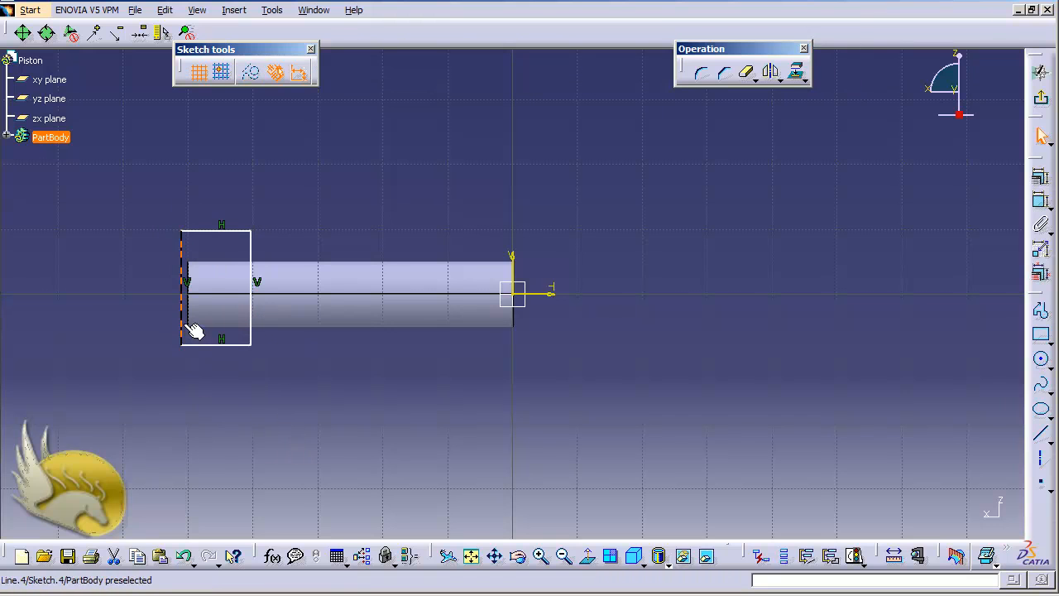
{"action": "left_click", "coordinate": [190, 315], "text": "ctrl"}
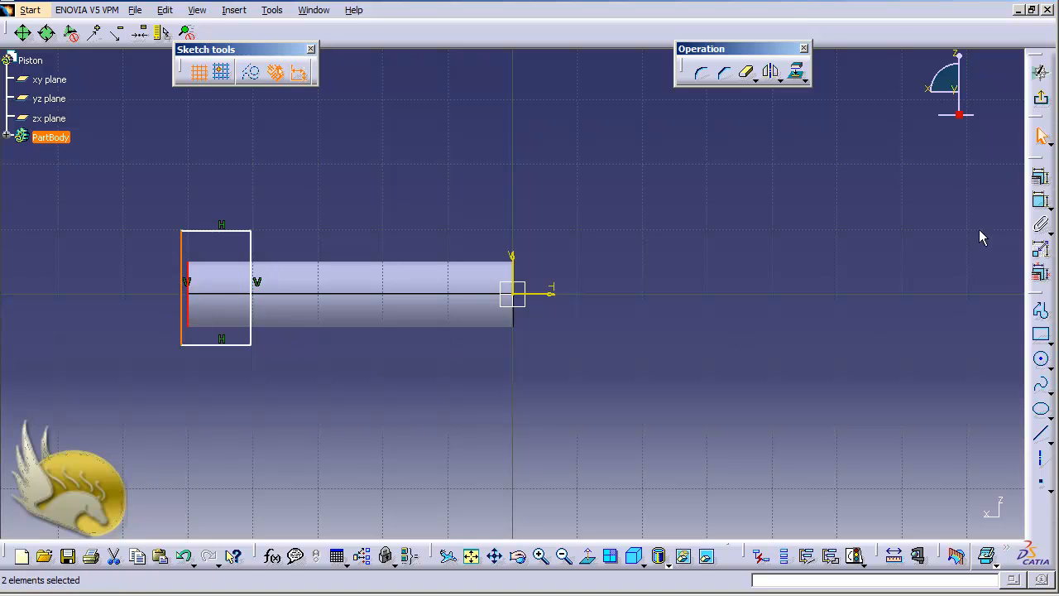
{"action": "left_click", "coordinate": [1041, 176]}
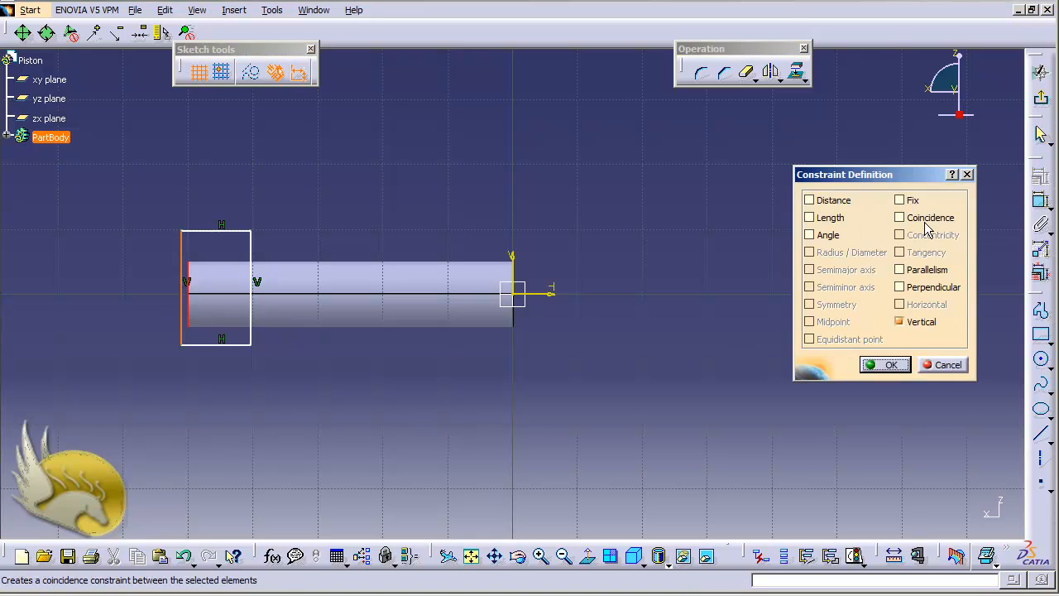
{"action": "left_click", "coordinate": [926, 219]}
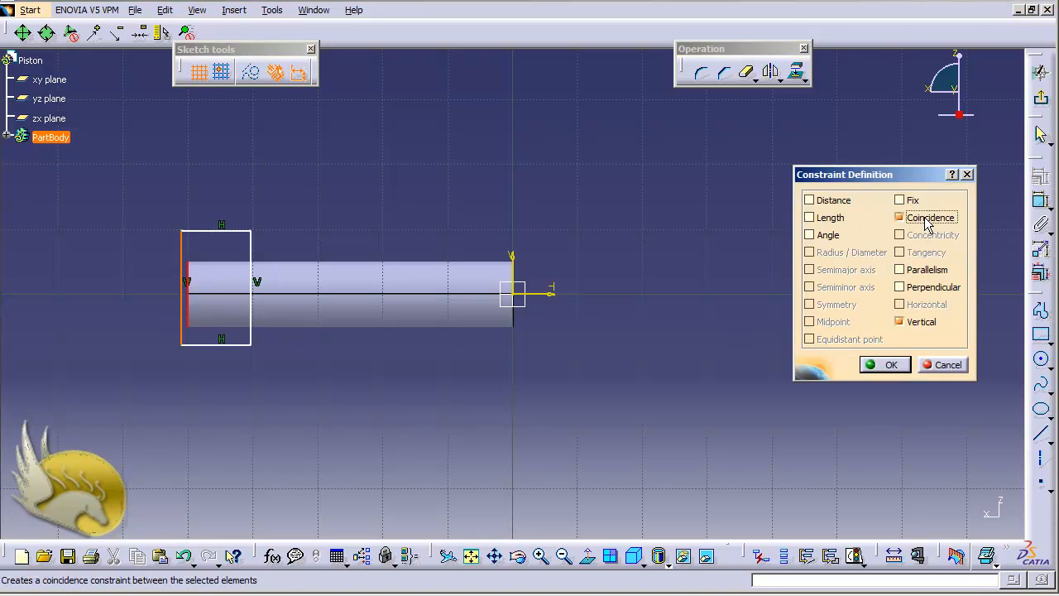
{"action": "left_click", "coordinate": [884, 365]}
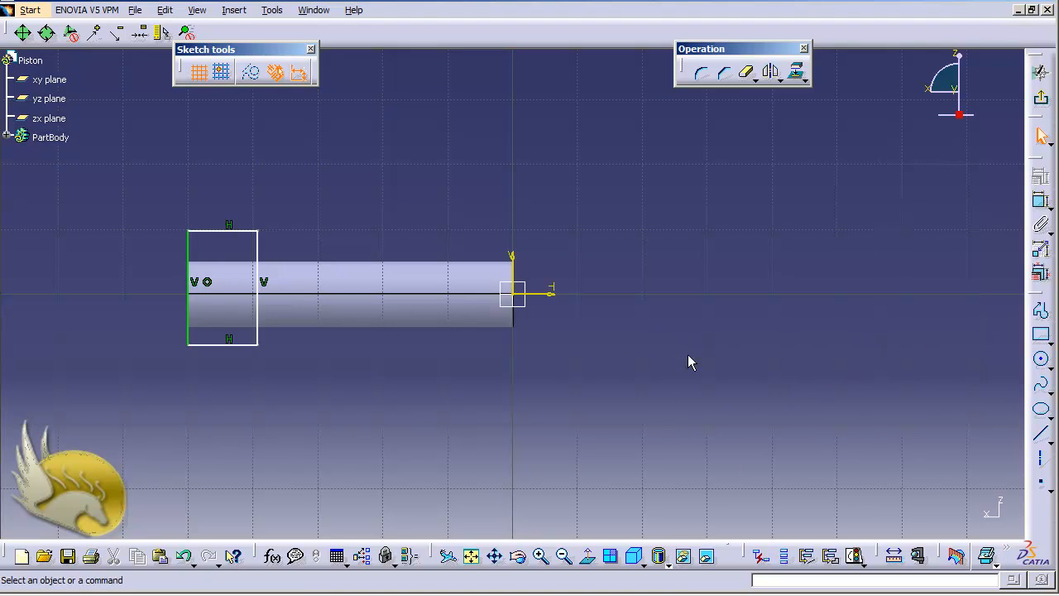
- Dimension the length of the rectangle's lower side and set it to 10 mm
{"action": "left_click", "coordinate": [222, 344]}
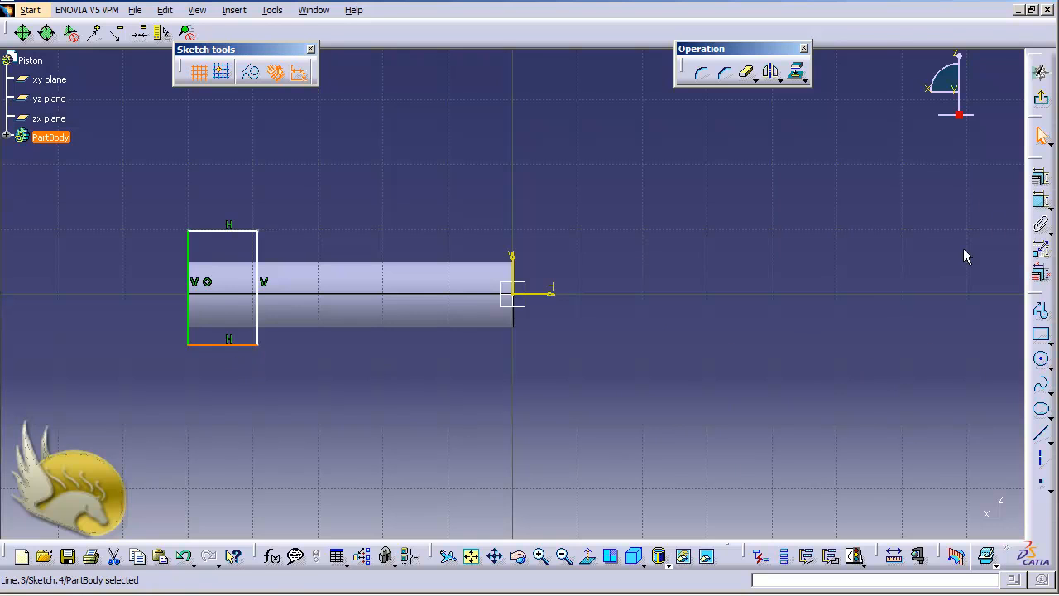
{"action": "left_click", "coordinate": [1041, 202]}
{"action": "left_click", "coordinate": [235, 387]}
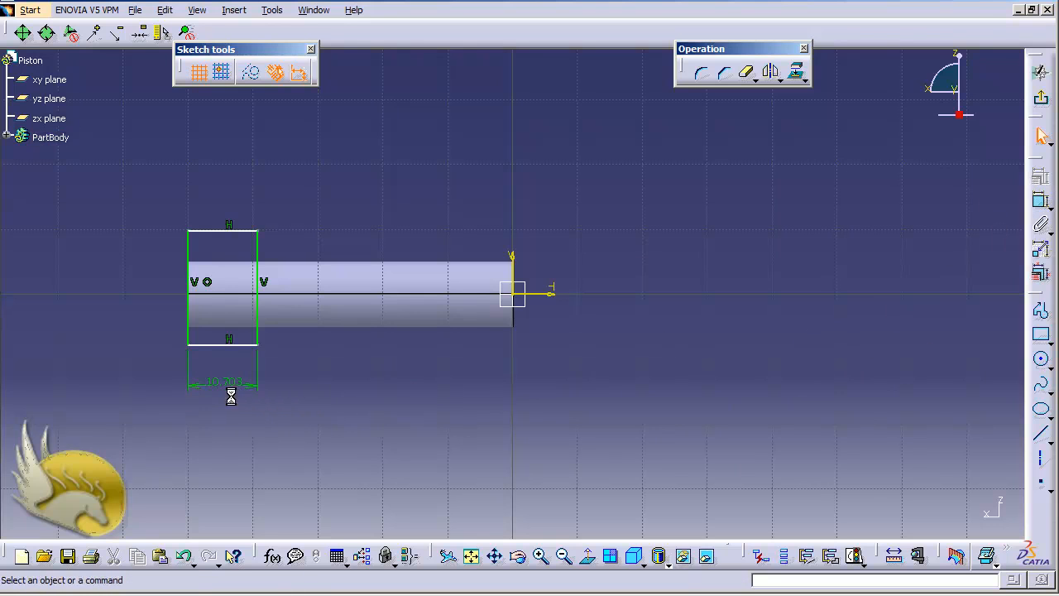
{"action": "double_click", "coordinate": [232, 382]}
{"action": "type", "text": "10"}
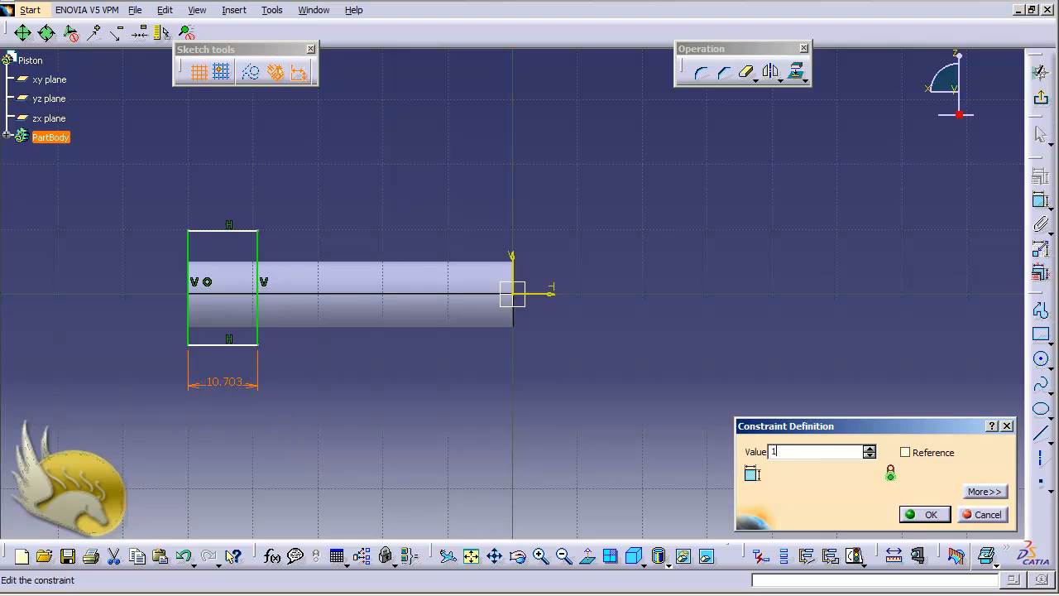
{"action": "key", "text": "Return"}
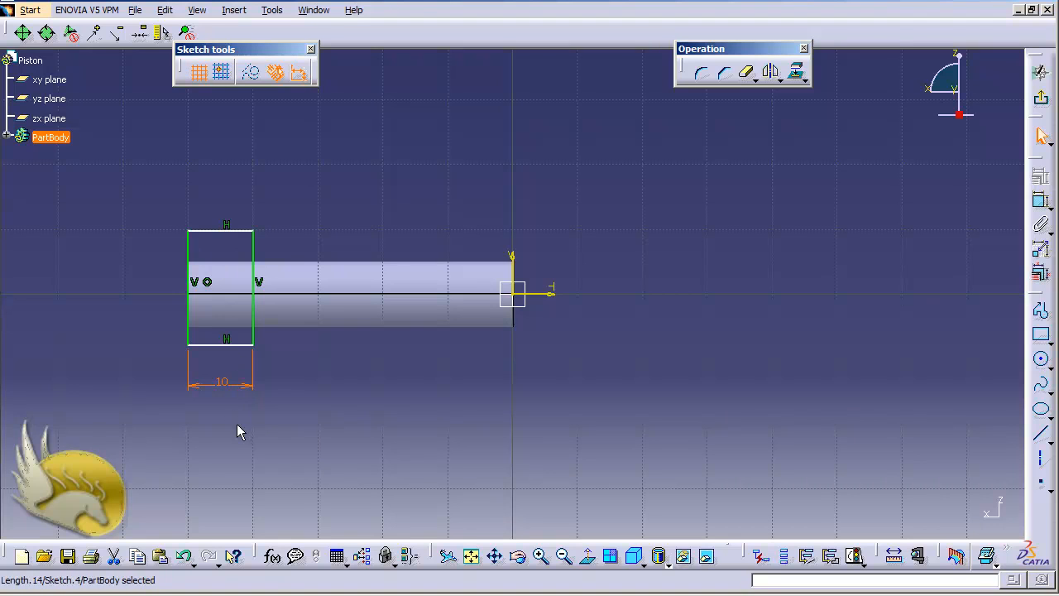
- Exit the sketch and cut a pocket with the rectangle, using a first limit of 50 mm and a second limit of -2.5 mm
{"action": "left_click", "coordinate": [1042, 101]}
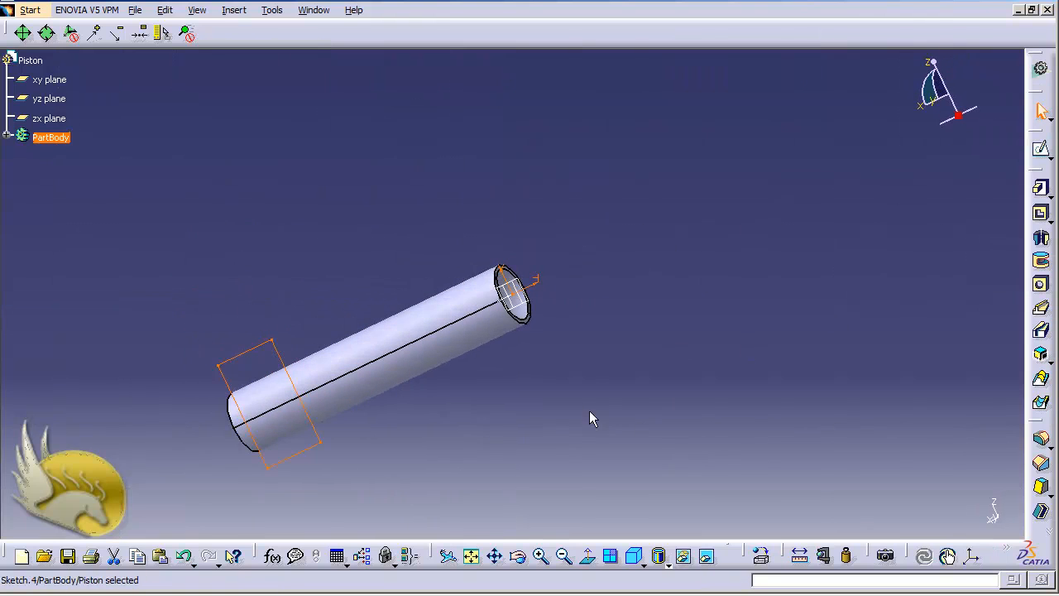
{"action": "left_click", "coordinate": [1041, 216]}
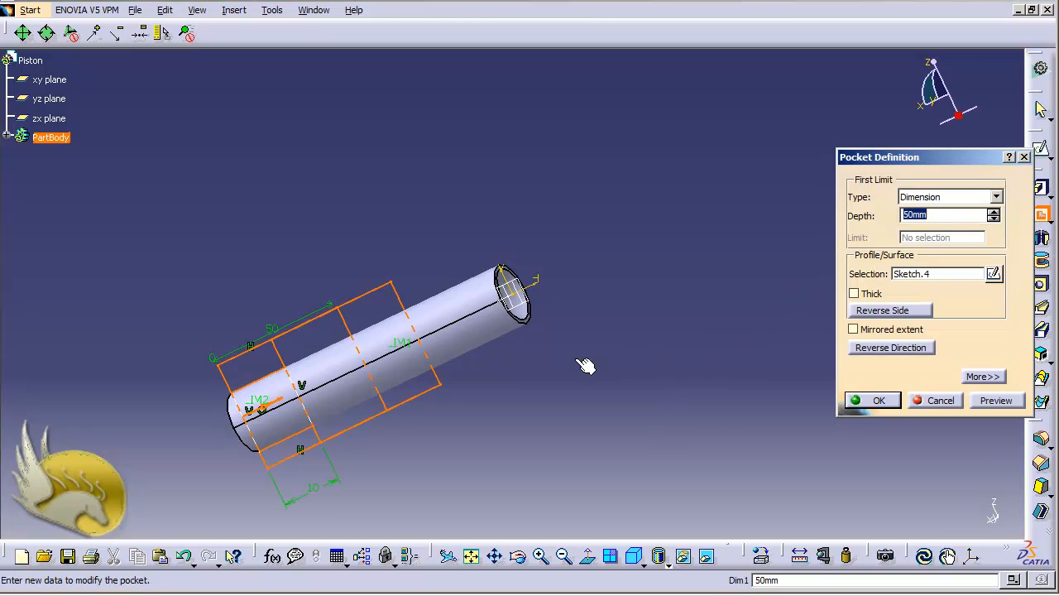
{"action": "left_click", "coordinate": [567, 359]}
{"action": "key", "text": "shift+Down"}
{"action": "key", "text": "shift+Down"}
{"action": "key", "text": "shift+Down"}
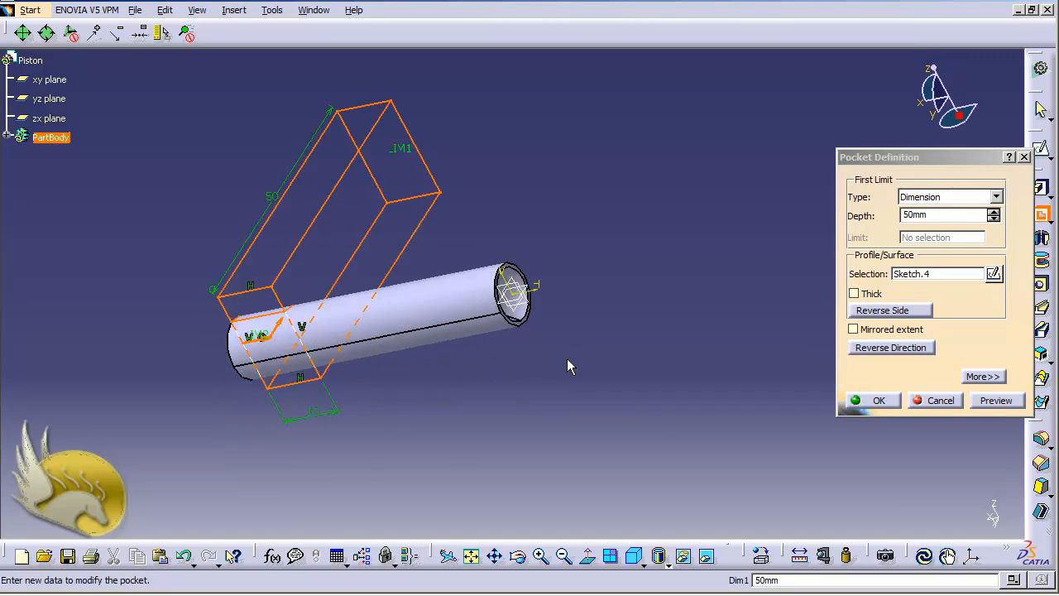
{"action": "key", "text": "shift+Down"}
{"action": "key", "text": "shift+Down"}
{"action": "key", "text": "shift+Down"}
{"action": "key", "text": "shift+Down"}
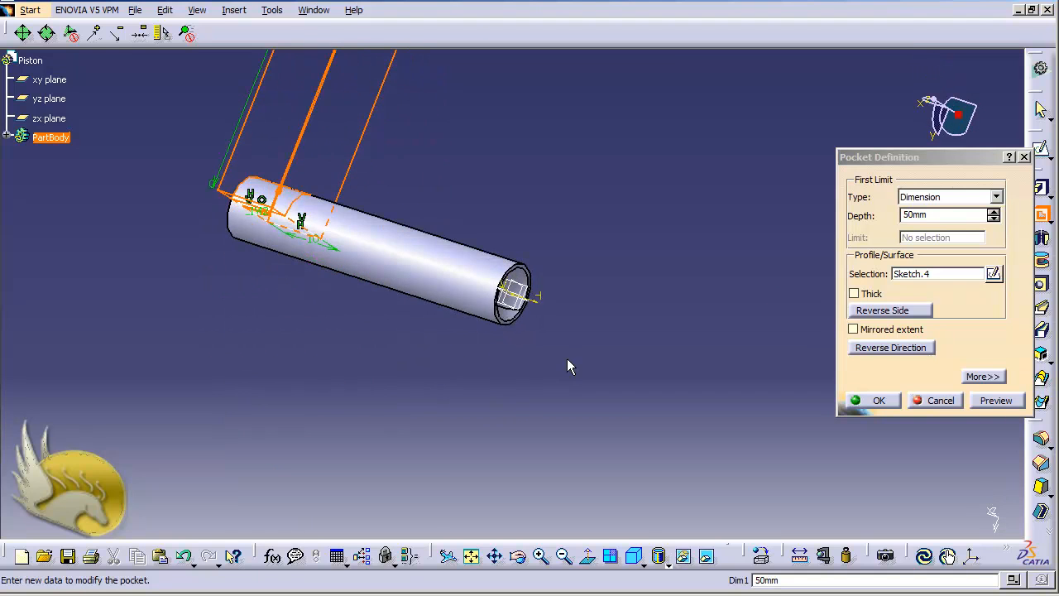
{"action": "key", "text": "shift+Down"}
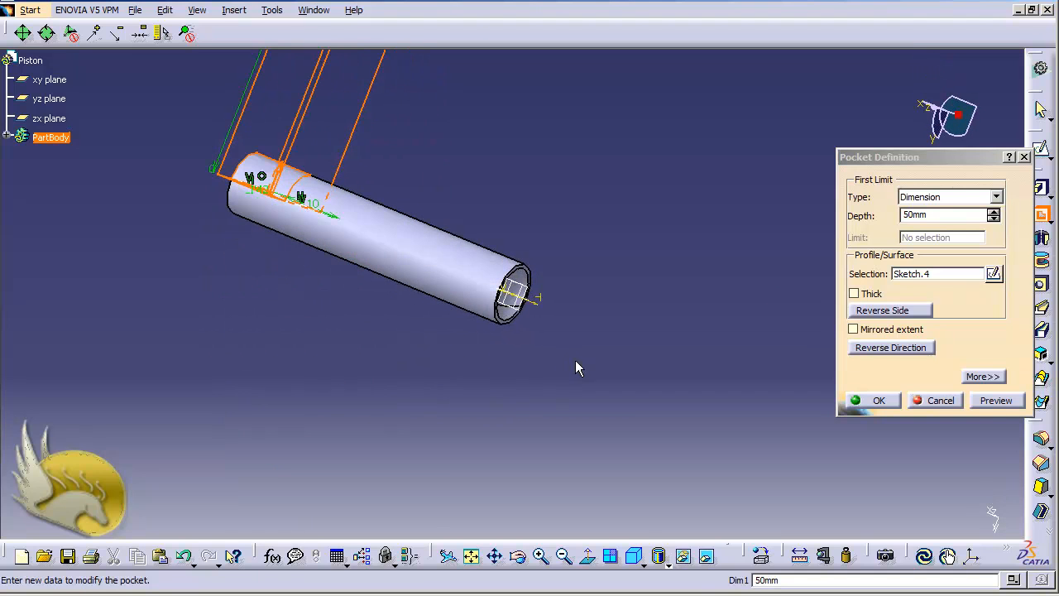
{"action": "left_click", "coordinate": [983, 376]}
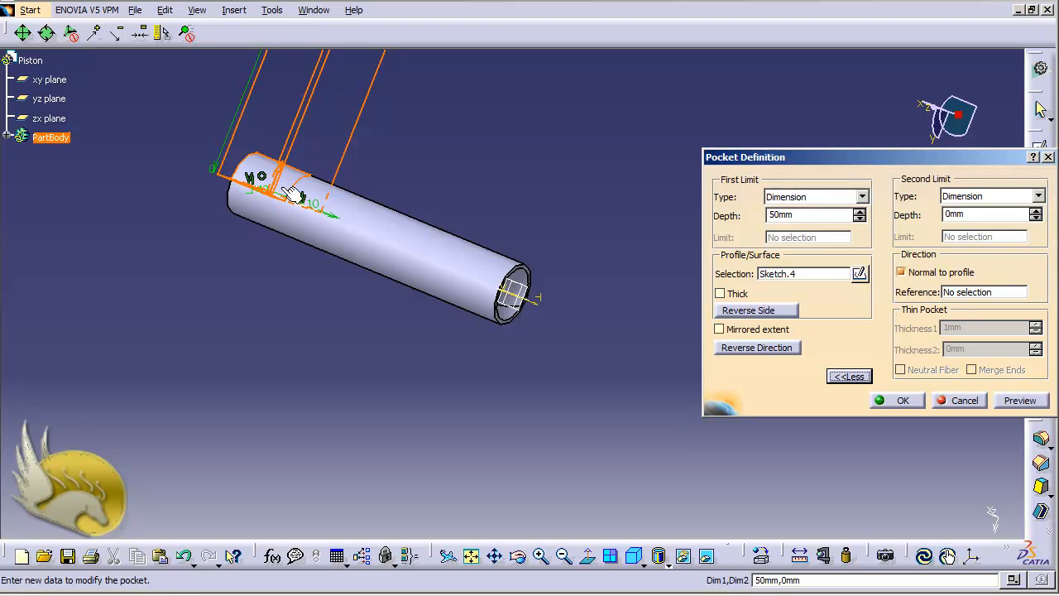
{"action": "left_click_drag", "start_coordinate": [975, 217], "coordinate": [929, 210]}
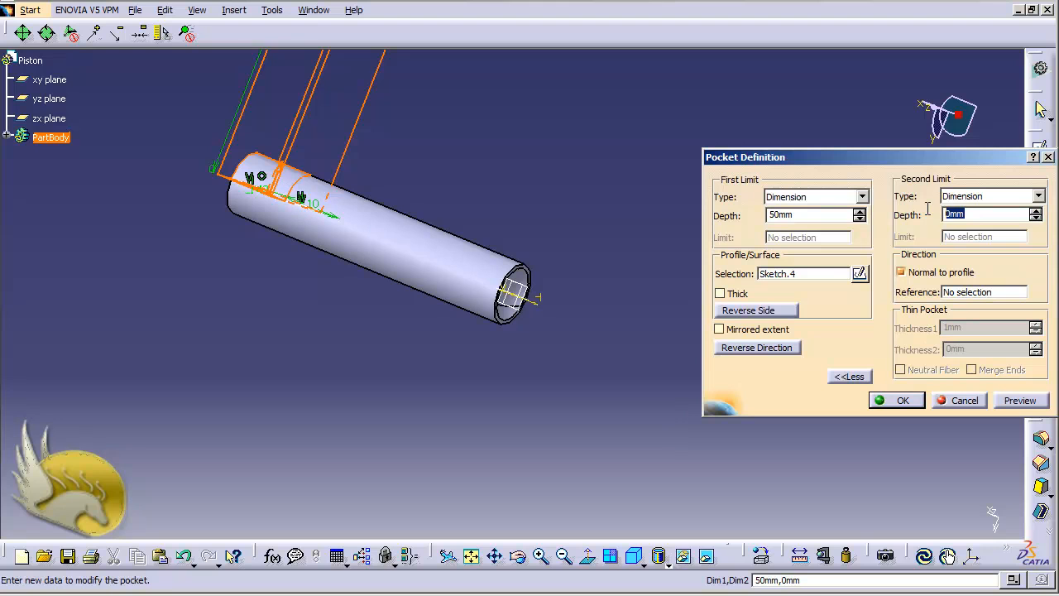
{"action": "type", "text": "-2.5"}
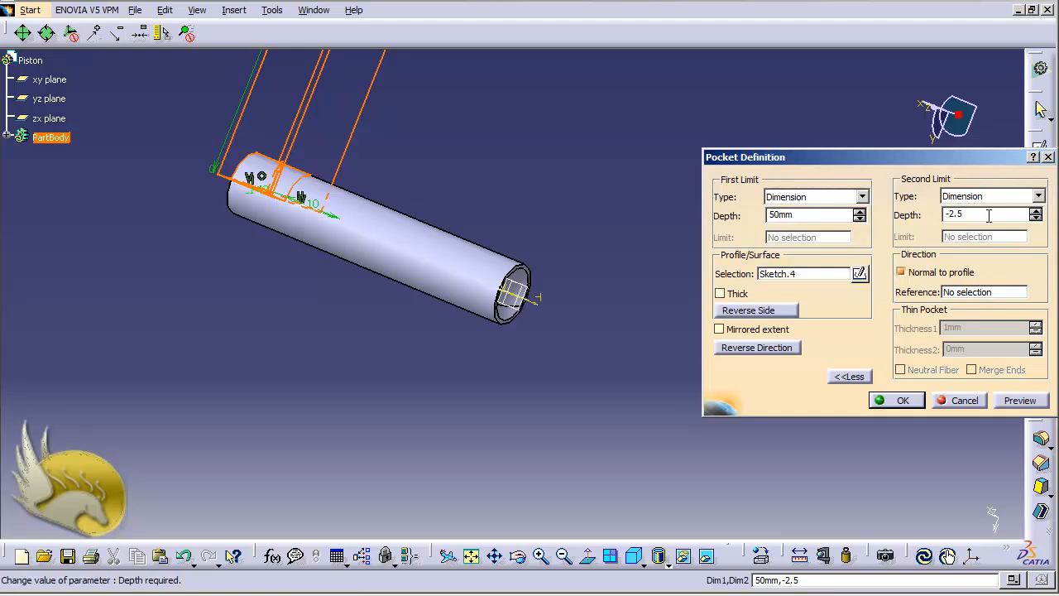
{"action": "left_click", "coordinate": [830, 217]}
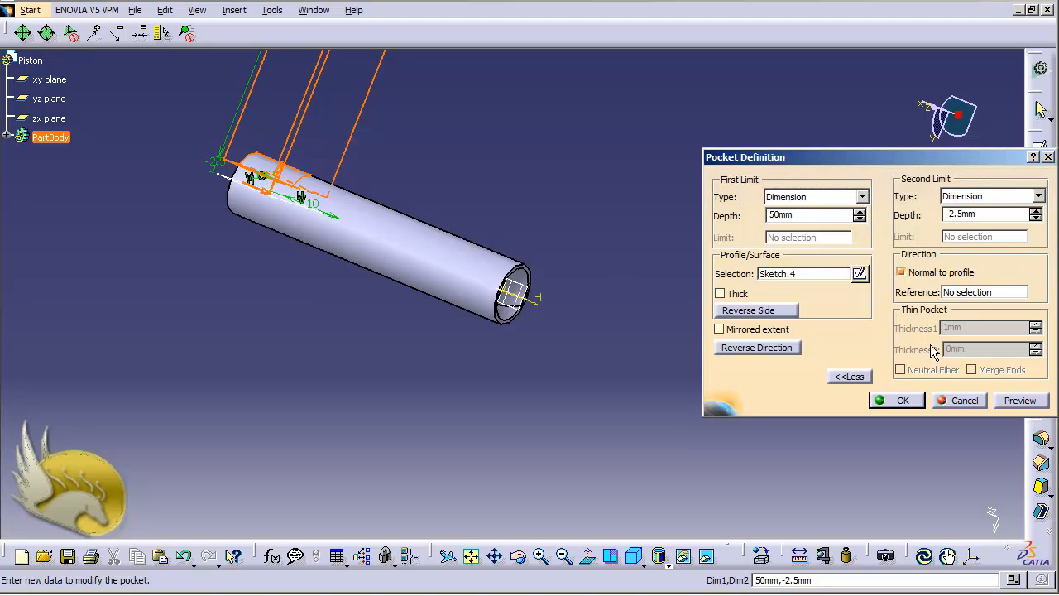
{"action": "left_click", "coordinate": [1020, 399]}
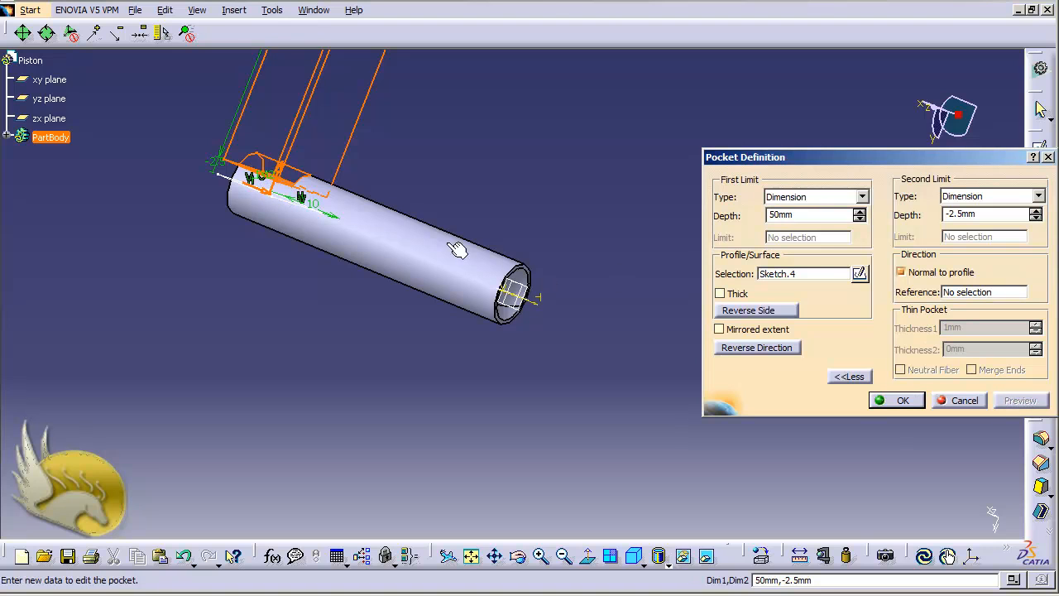
{"action": "left_click", "coordinate": [883, 402]}
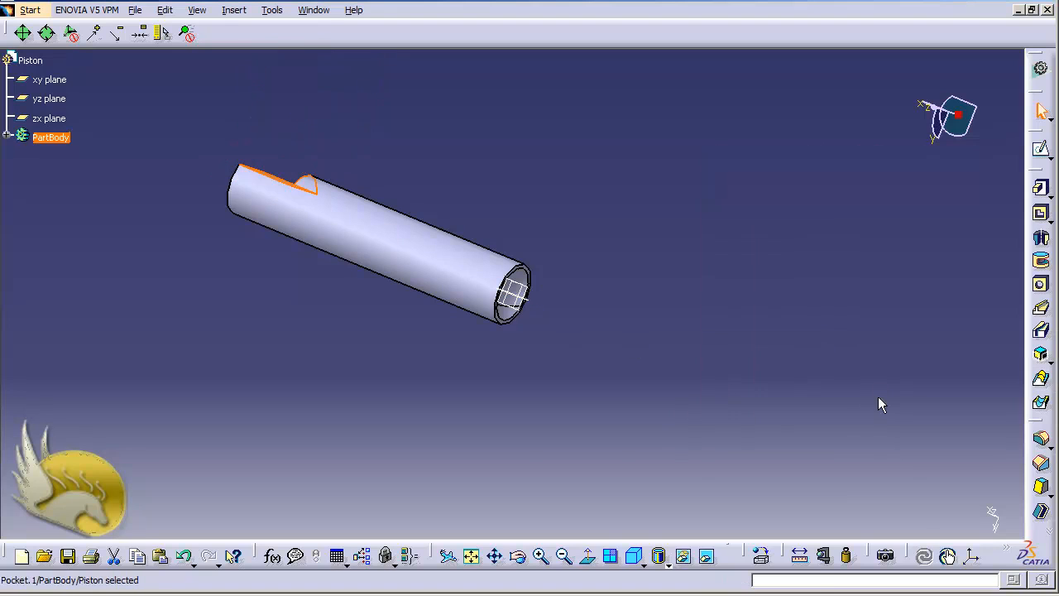
{"action": "left_click", "coordinate": [722, 349]}
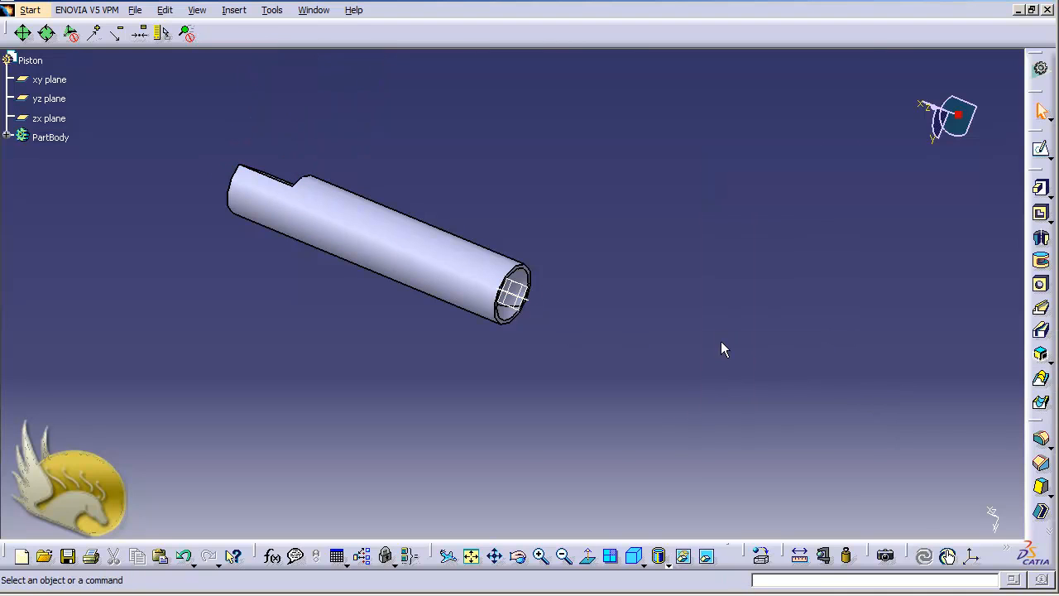
- Examine the flat pocket cut at the rod's end from several angles
{"action": "key", "text": "shift+Down"}
{"action": "key", "text": "shift+Down"}
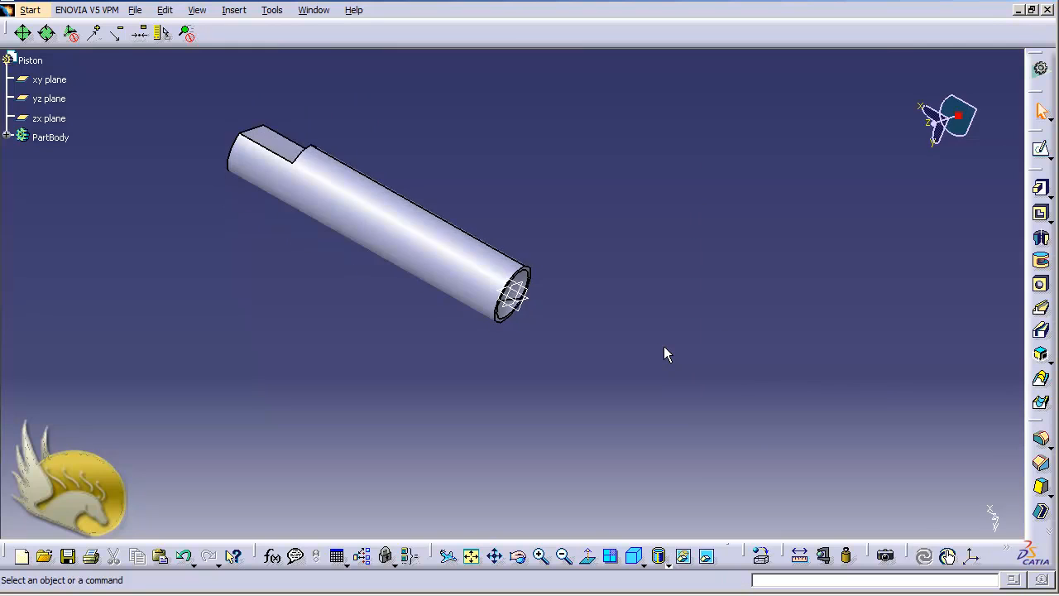
{"action": "key", "text": "shift+Left"}
{"action": "key", "text": "shift+Left"}
{"action": "key", "text": "shift+Right"}
{"action": "key", "text": "shift+Right"}
{"action": "key", "text": "shift+Right"}
{"action": "key", "text": "shift+Right"}
{"action": "key", "text": "shift+Right"}
{"action": "key", "text": "shift+Right"}
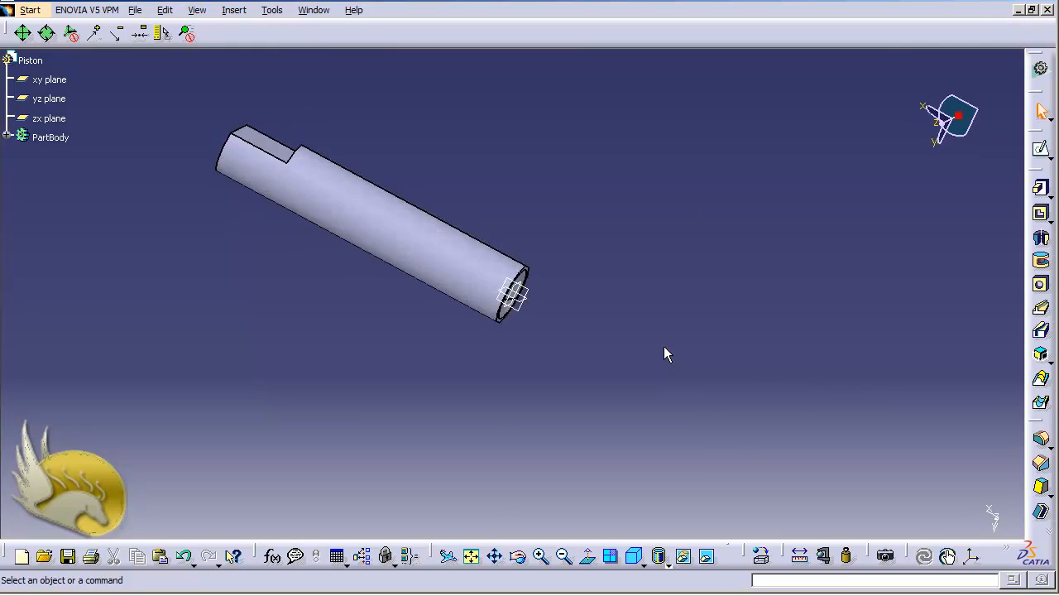
{"action": "key", "text": "shift+Up"}
{"action": "key", "text": "shift+Down"}
{"action": "key", "text": "shift+Down"}
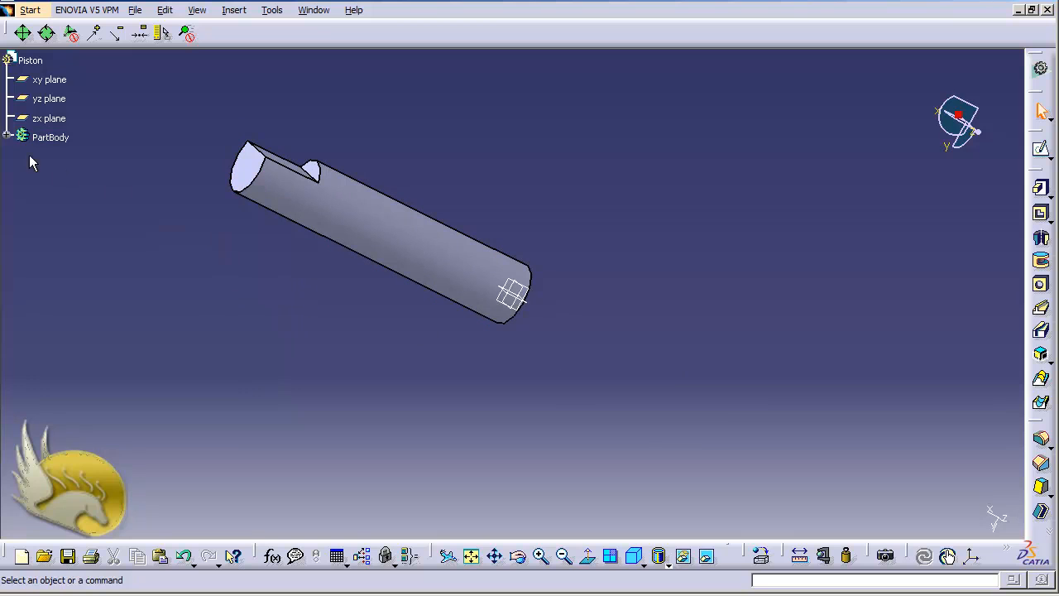
- Project the first pocket's rectangle, Sketch.4, into a new sketch on the zx plane and exit the sketch
{"action": "left_click", "coordinate": [7, 136]}
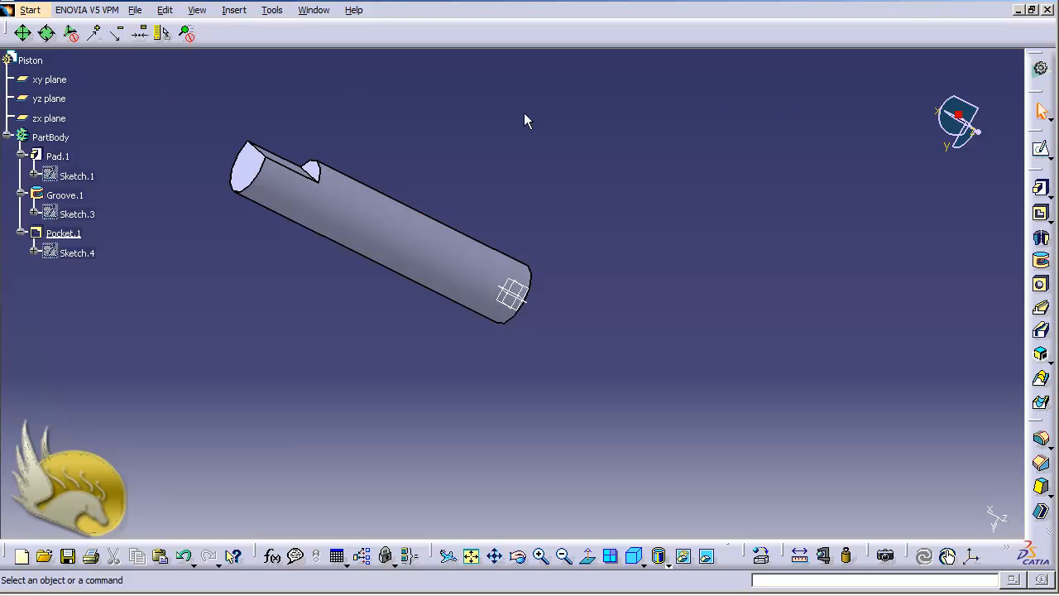
{"action": "left_click", "coordinate": [51, 121]}
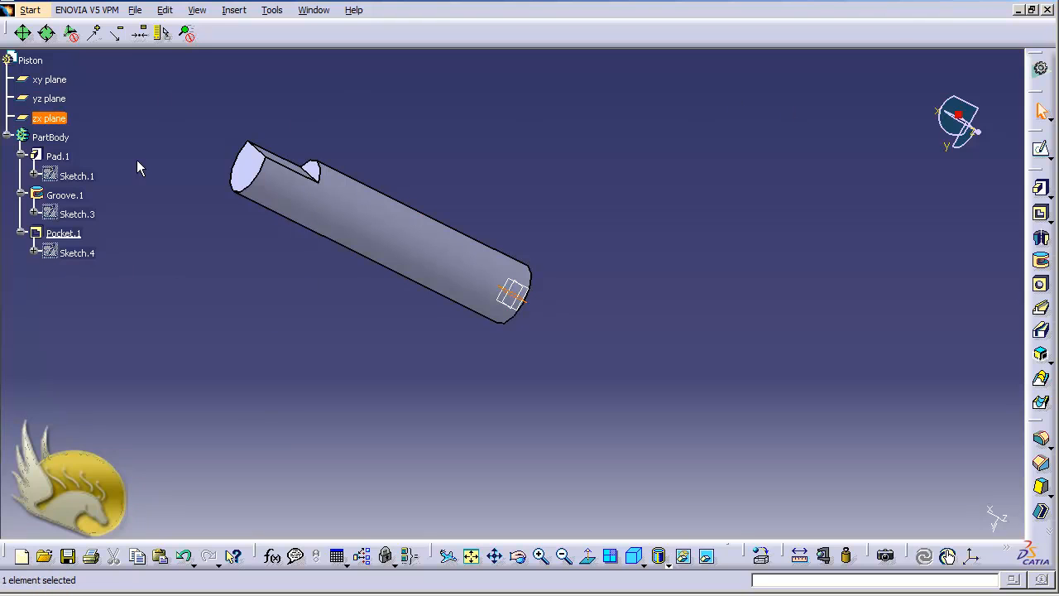
{"action": "left_click", "coordinate": [1041, 149]}
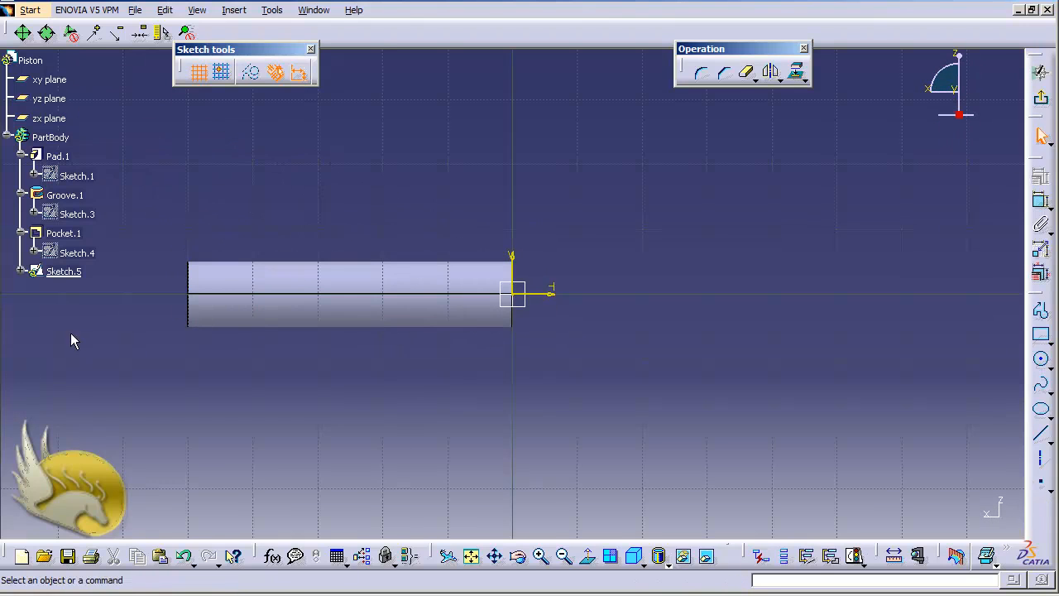
{"action": "left_click", "coordinate": [796, 76]}
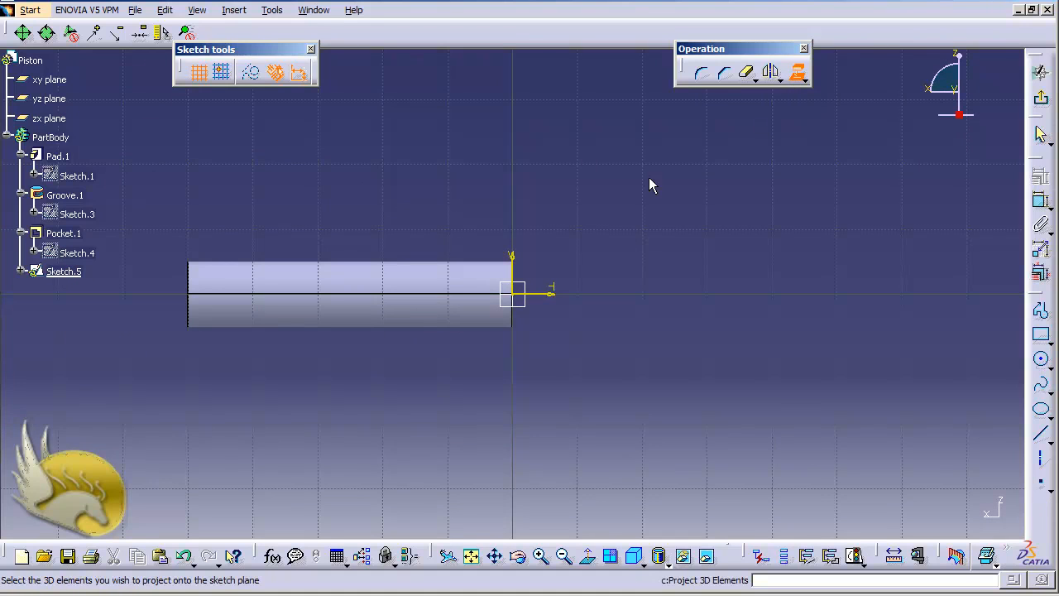
{"action": "left_click", "coordinate": [76, 253]}
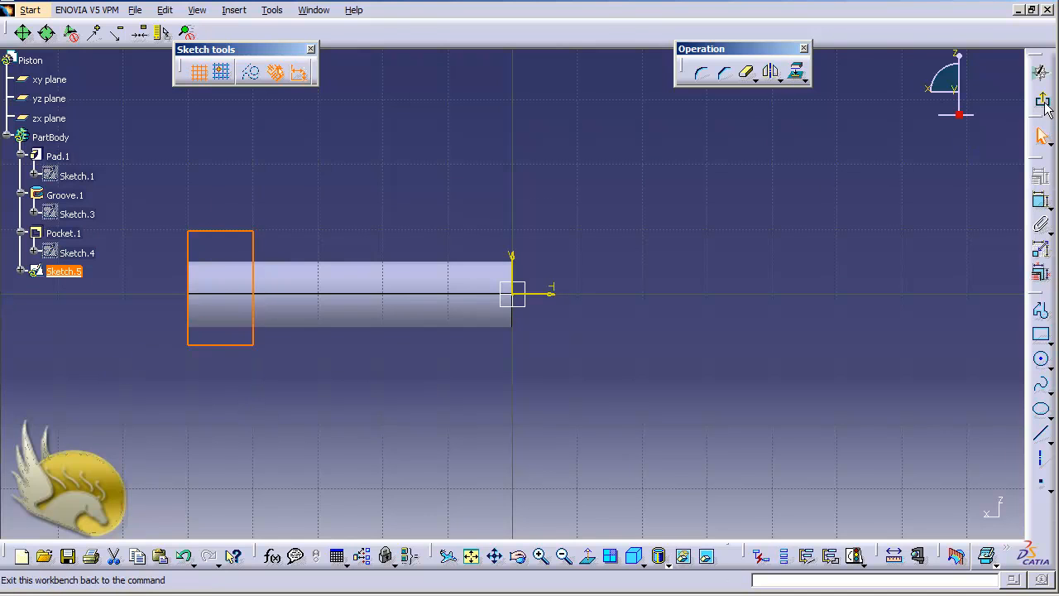
{"action": "left_click", "coordinate": [1041, 136]}
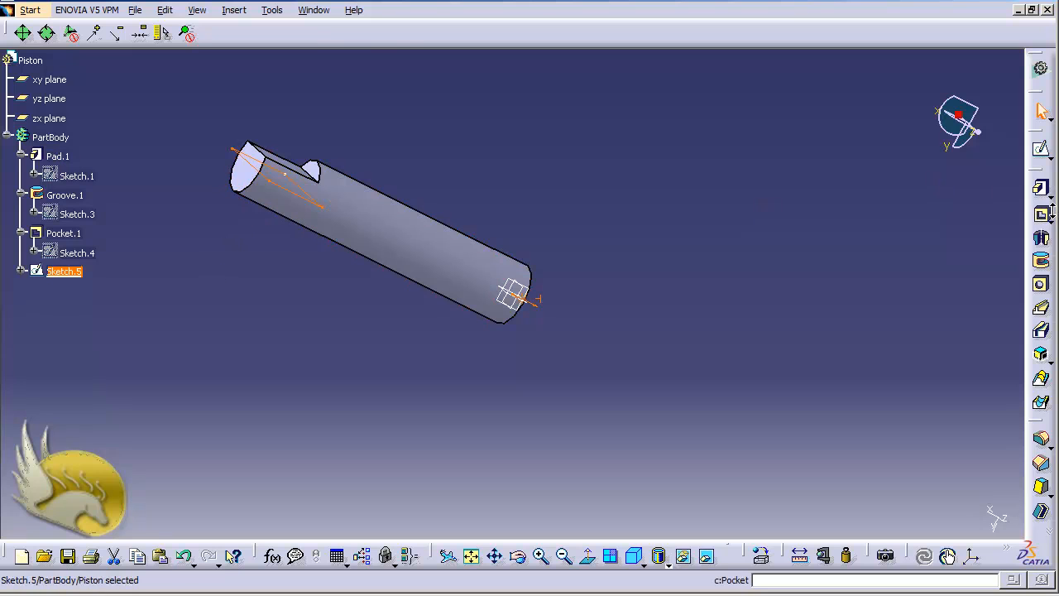
- Cut a pocket from the projected rectangle in the reversed direction, with a 50 mm first limit and a -2.5 mm second limit
{"action": "left_click", "coordinate": [1043, 218]}
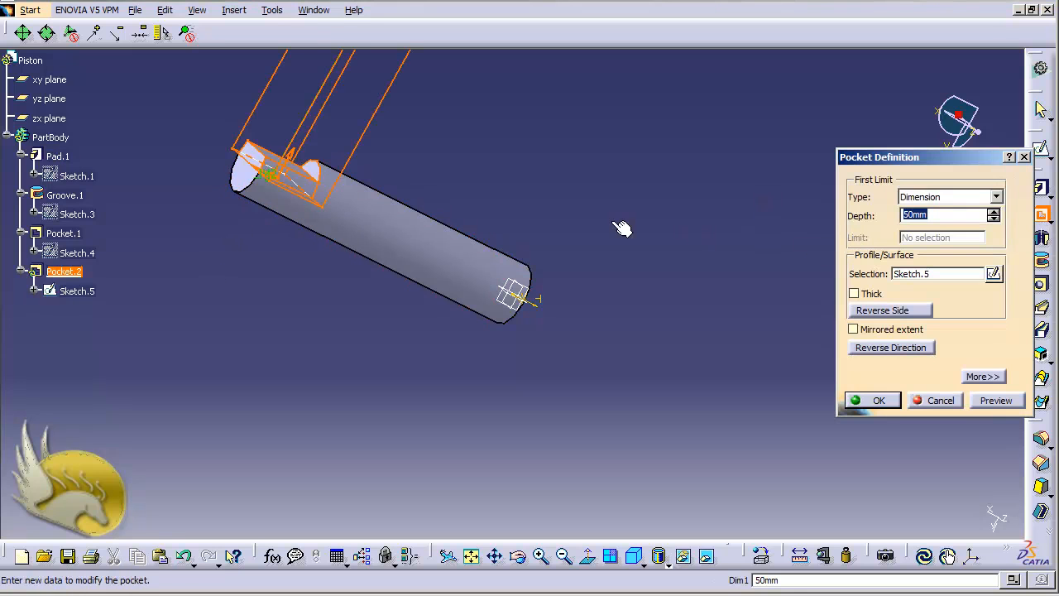
{"action": "left_click", "coordinate": [869, 350]}
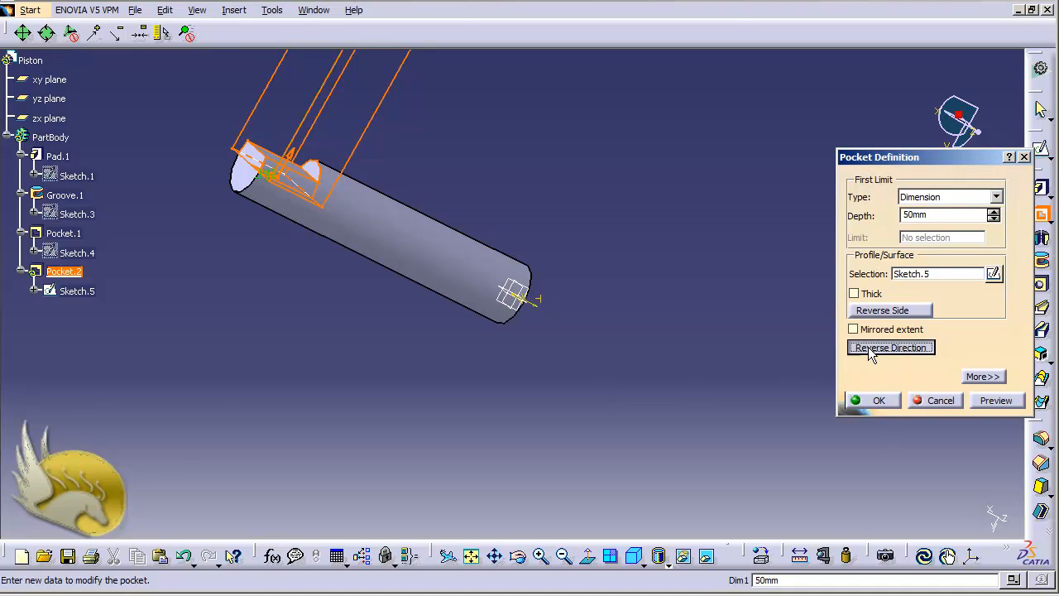
{"action": "left_click", "coordinate": [977, 377]}
{"action": "double_click", "coordinate": [976, 215]}
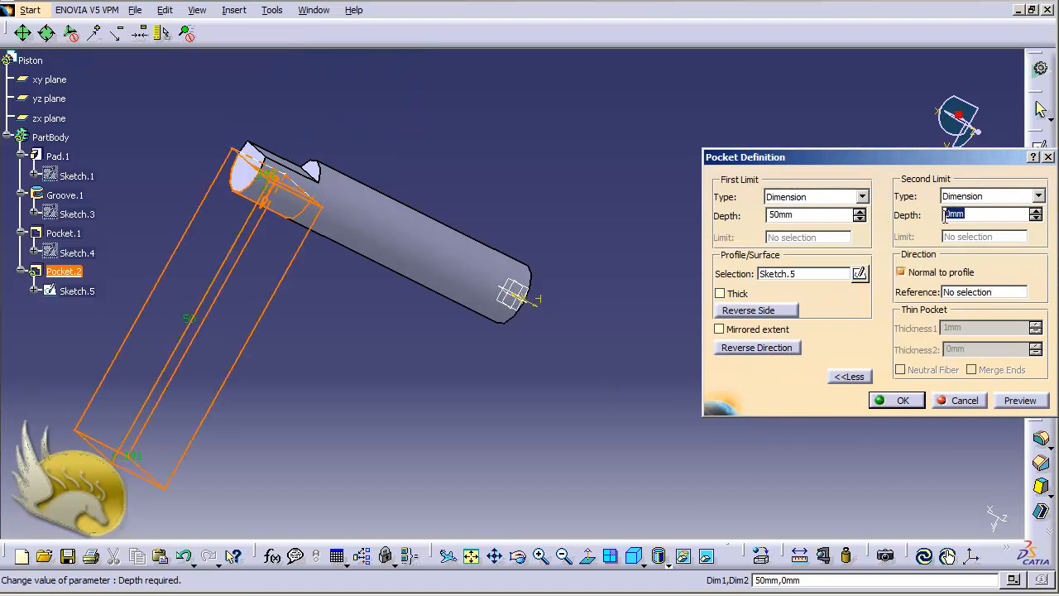
{"action": "type", "text": "2.5"}
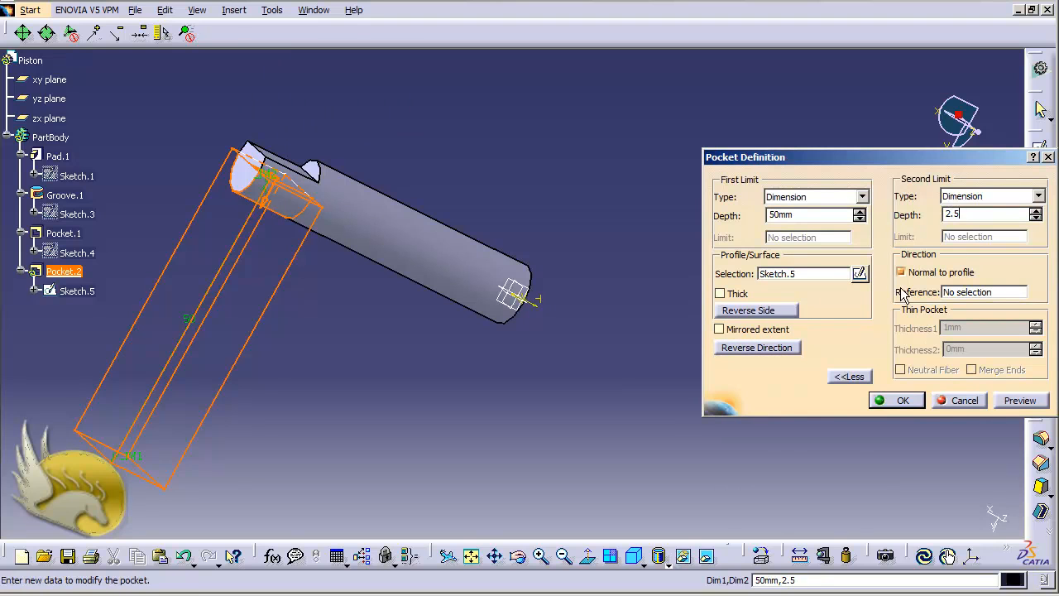
{"action": "left_click", "coordinate": [817, 220]}
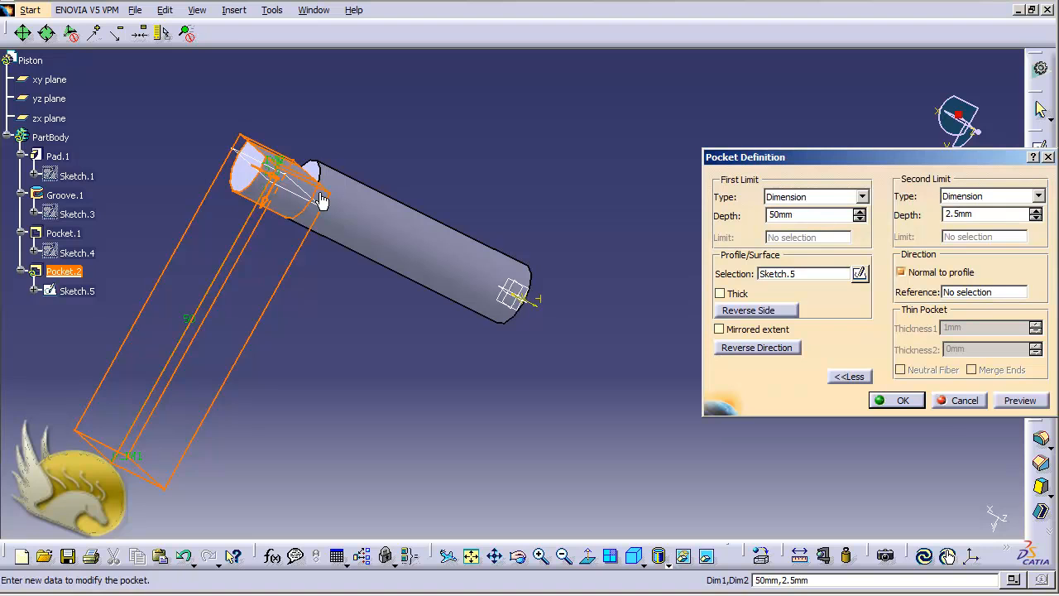
{"action": "left_click", "coordinate": [948, 214]}
{"action": "type", "text": "-"}
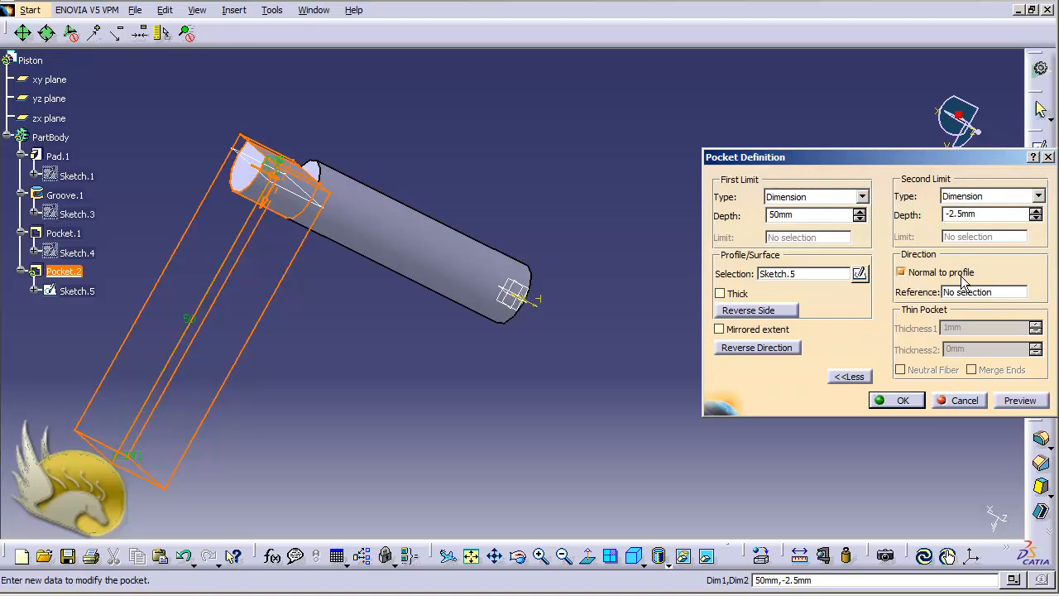
{"action": "left_click", "coordinate": [1019, 400]}
{"action": "left_click", "coordinate": [1021, 401]}
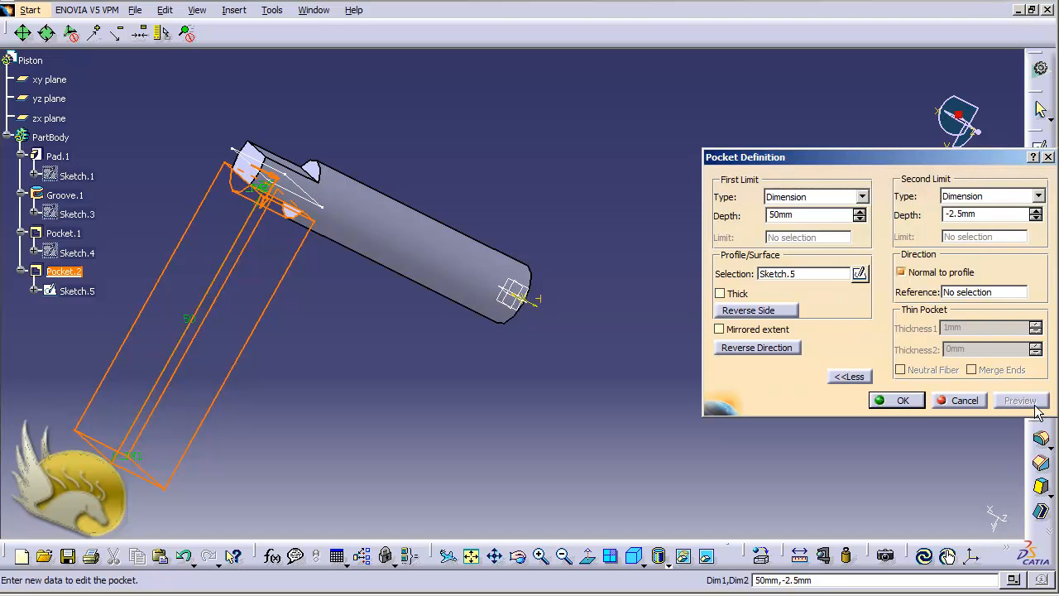
{"action": "left_click", "coordinate": [913, 403]}
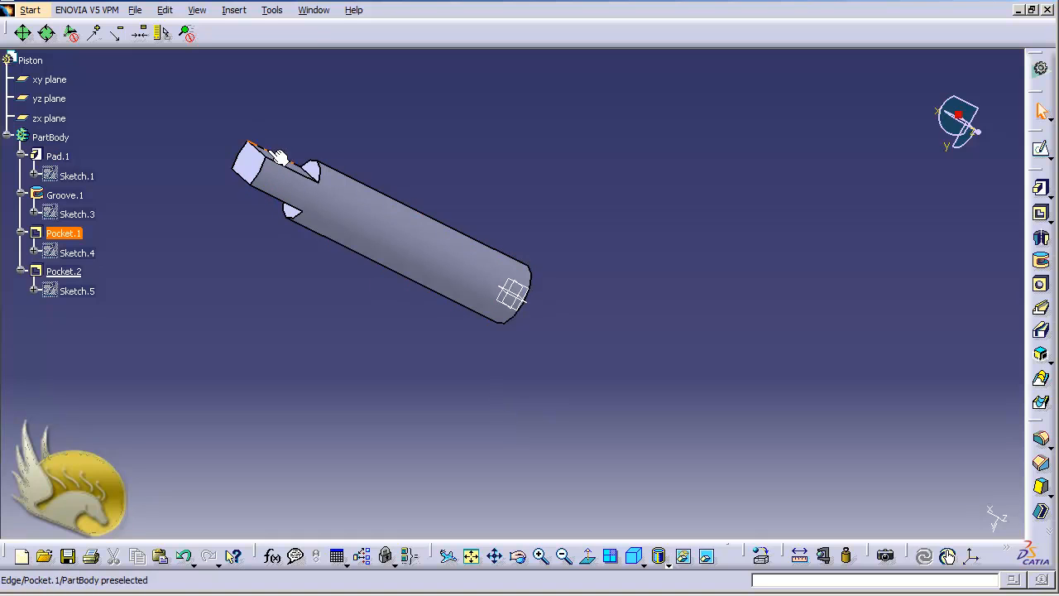
- Open a sketch on the first pocket's flat face and draw a small circle just beyond the rod's end
{"action": "key", "text": "shift+Down"}
{"action": "key", "text": "shift+Down"}
{"action": "key", "text": "shift+Down"}
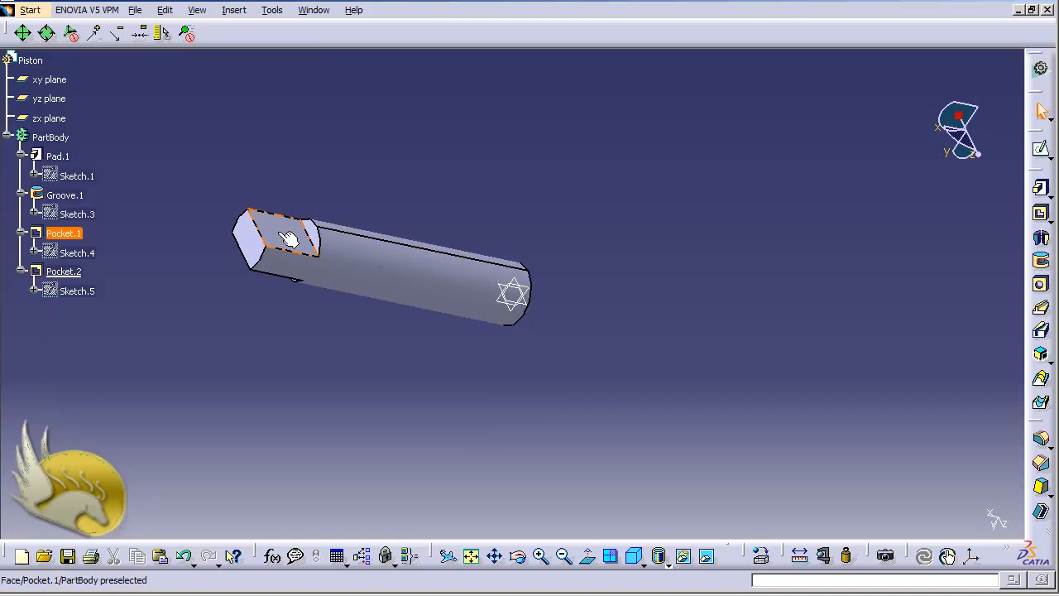
{"action": "left_click", "coordinate": [294, 242]}
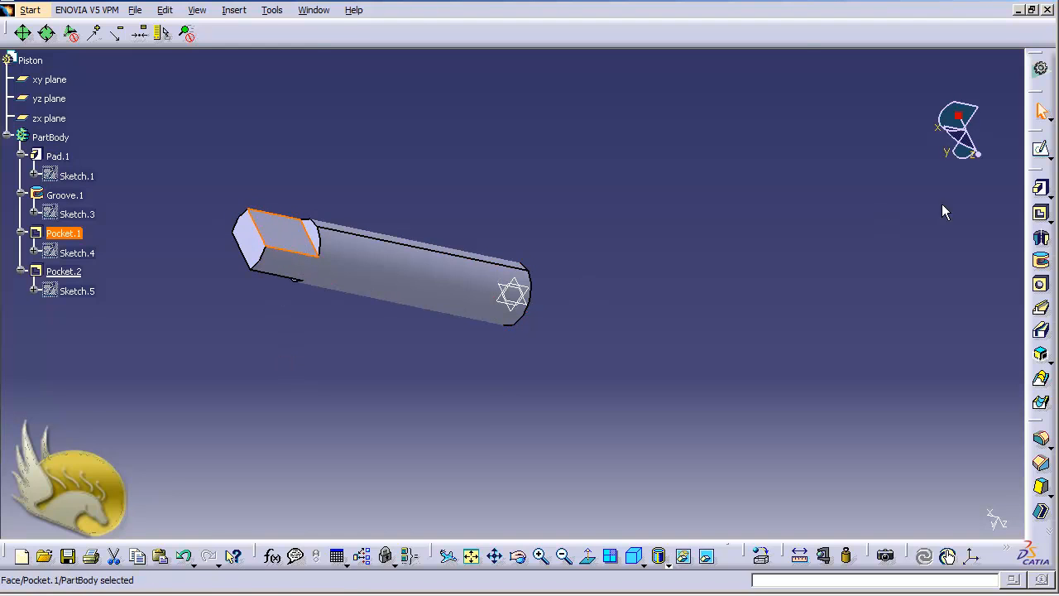
{"action": "left_click", "coordinate": [1041, 149]}
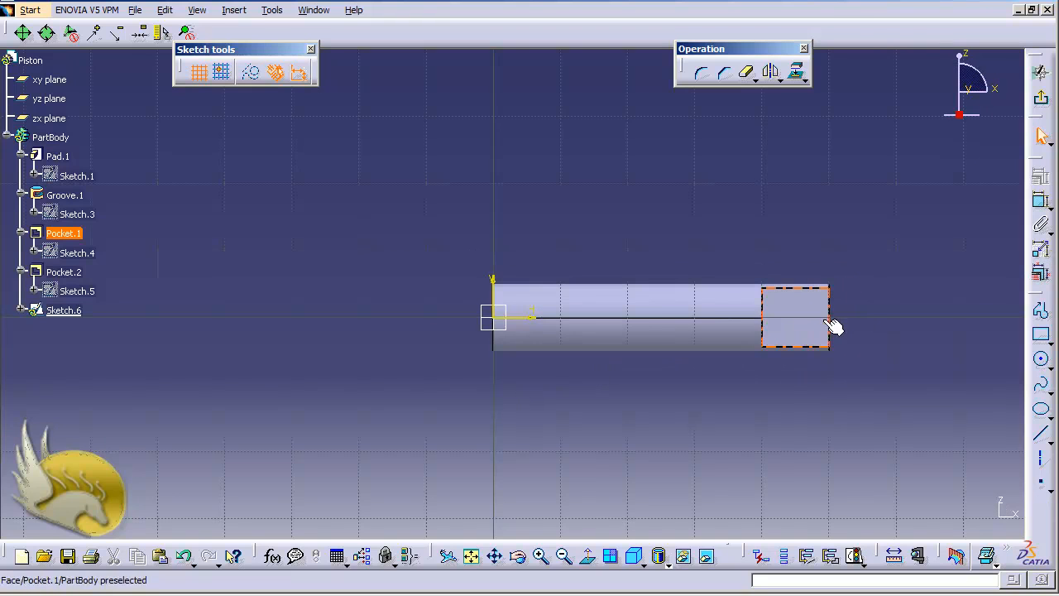
{"action": "left_click", "coordinate": [1041, 358]}
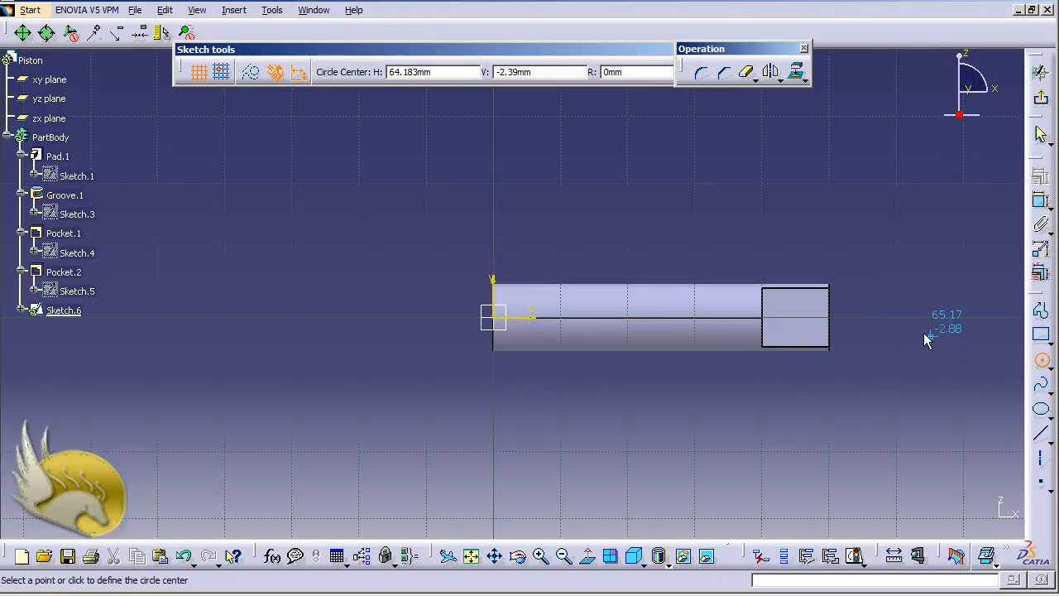
{"action": "left_click", "coordinate": [877, 303]}
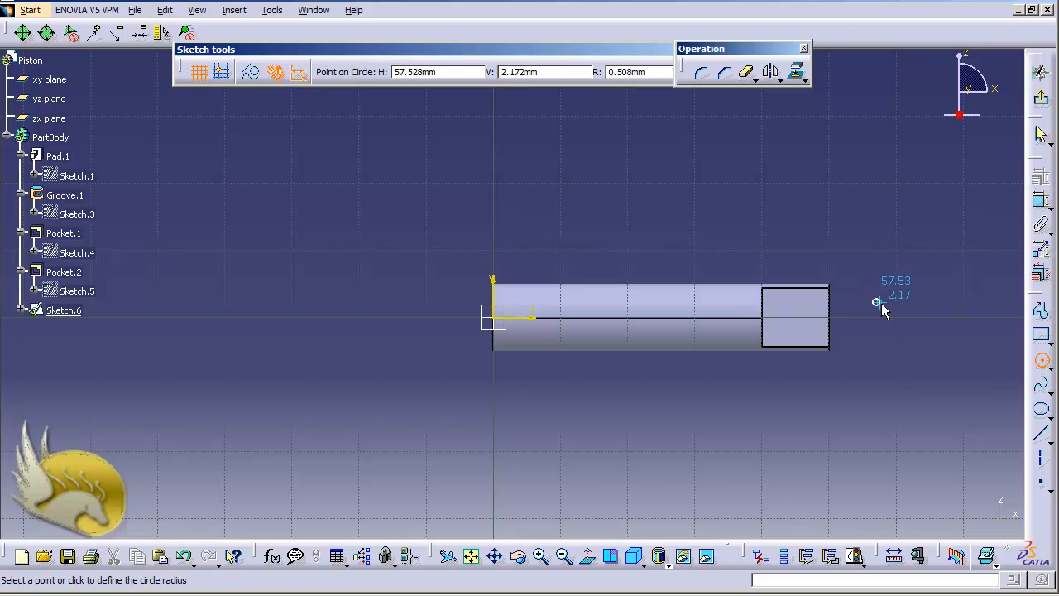
{"action": "left_click", "coordinate": [885, 310]}
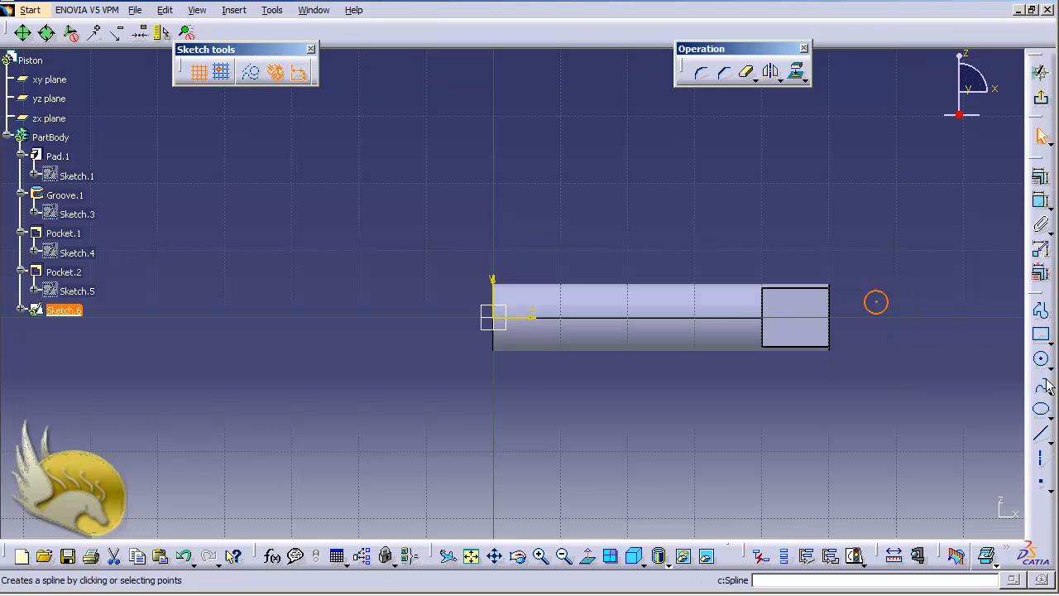
- Dimension the small circle's diameter and set it to 2.5 mm
{"action": "left_click", "coordinate": [1042, 200]}
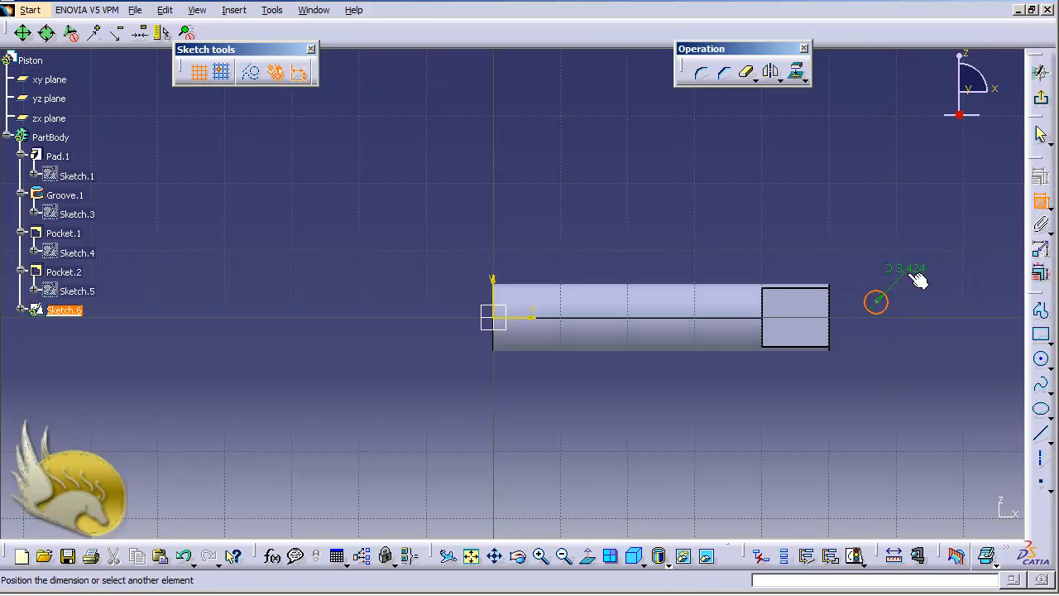
{"action": "left_click", "coordinate": [922, 280]}
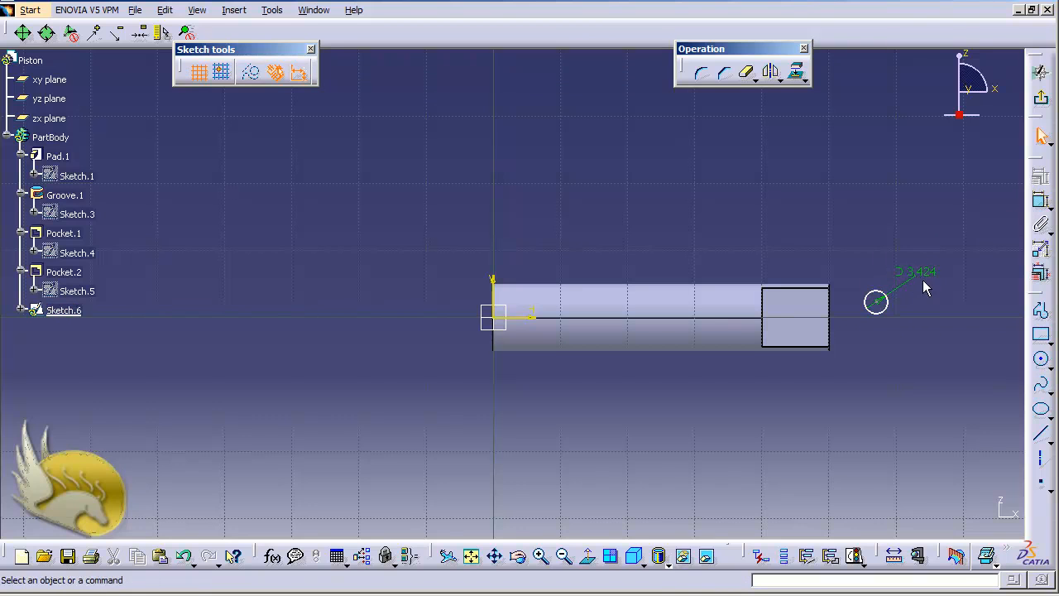
{"action": "double_click", "coordinate": [924, 275]}
{"action": "type", "text": "2.5"}
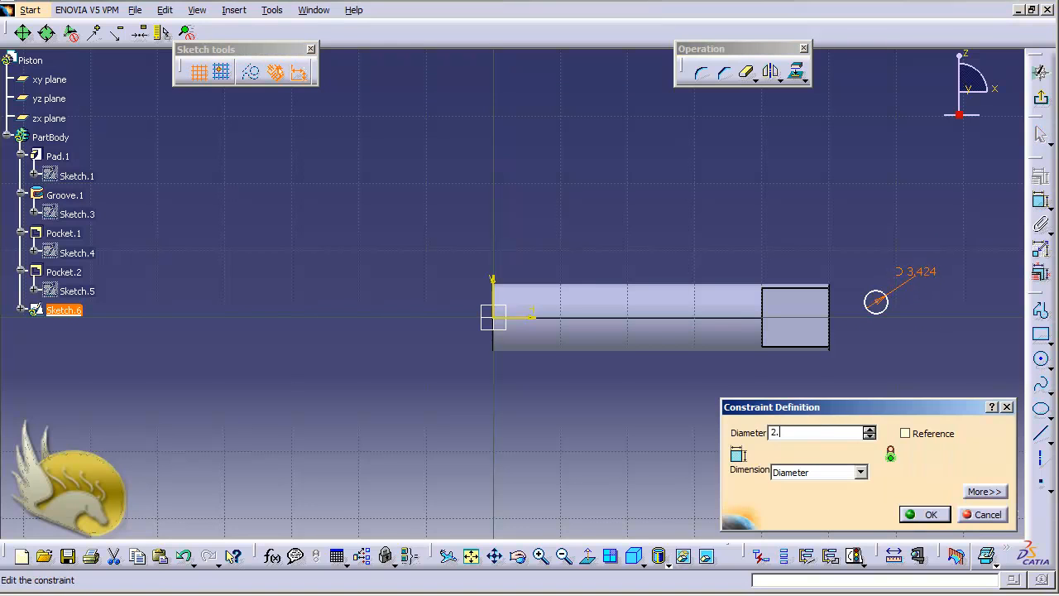
{"action": "key", "text": "Return"}
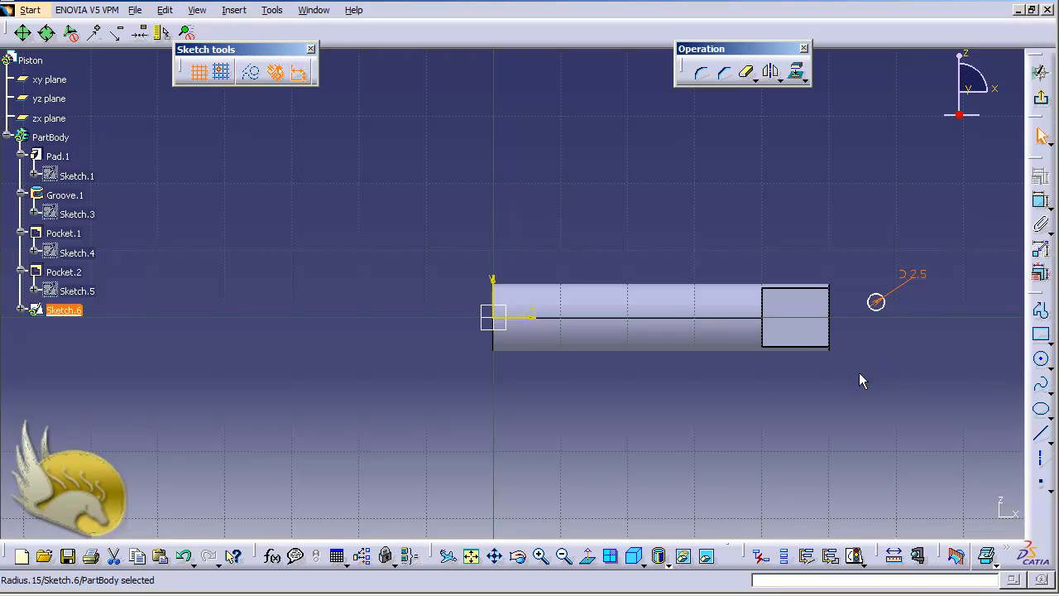
- Dimension the circle's centre 2.5 mm from the rod's end edge and swap its location to the inner side of that edge
{"action": "left_click", "coordinate": [838, 335]}
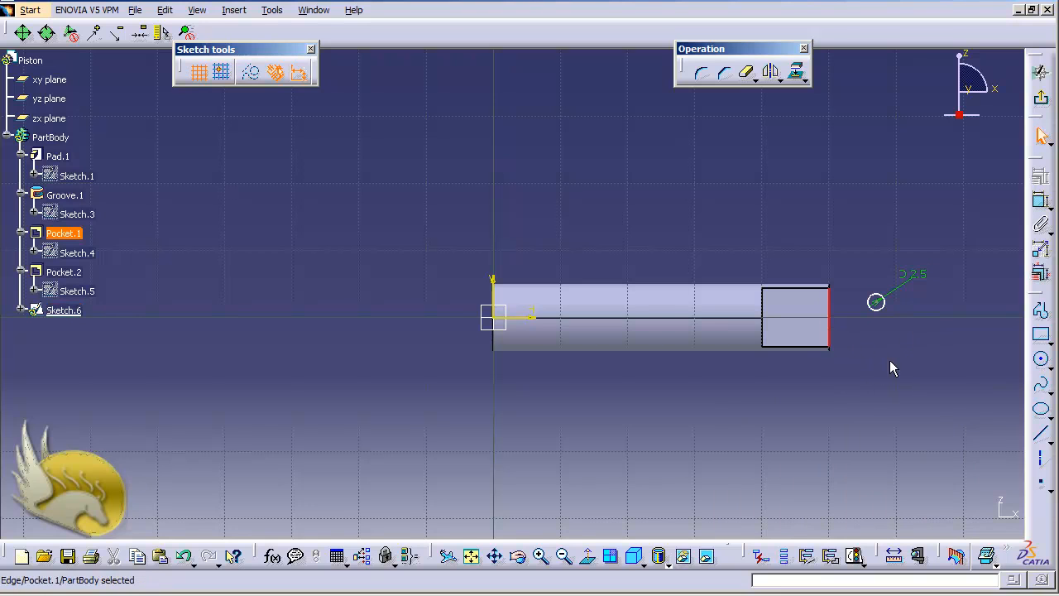
{"action": "left_click", "coordinate": [875, 302], "text": "ctrl"}
{"action": "left_click", "coordinate": [1041, 201]}
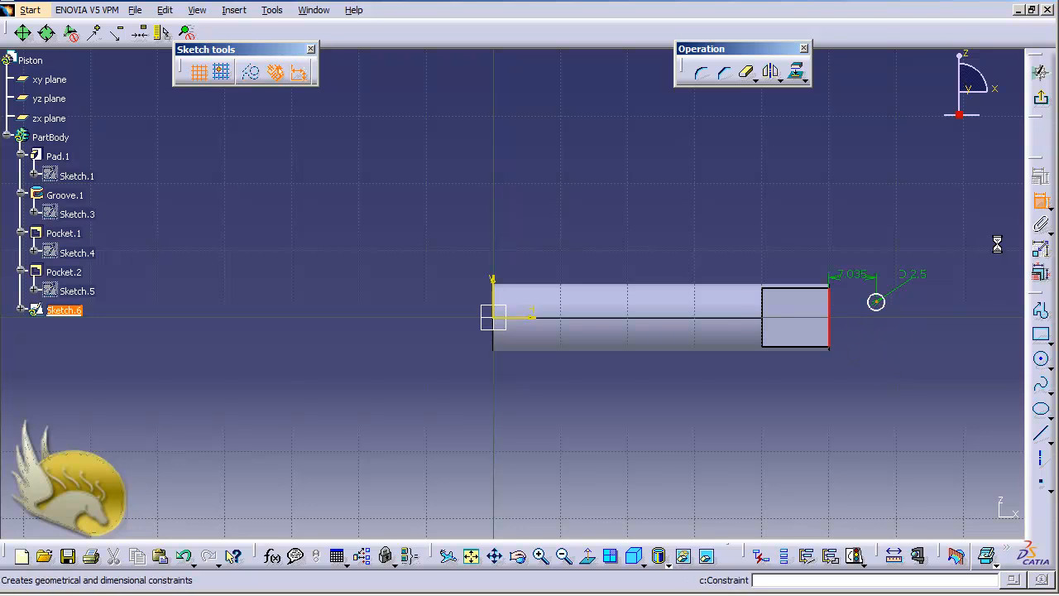
{"action": "left_click", "coordinate": [857, 230]}
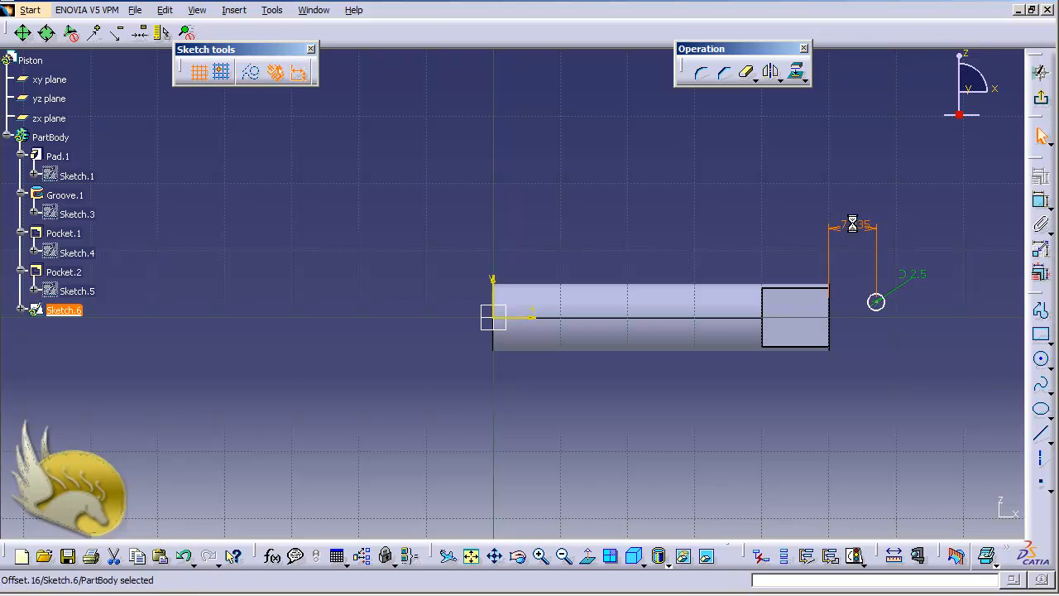
{"action": "double_click", "coordinate": [856, 225]}
{"action": "type", "text": "2.5"}
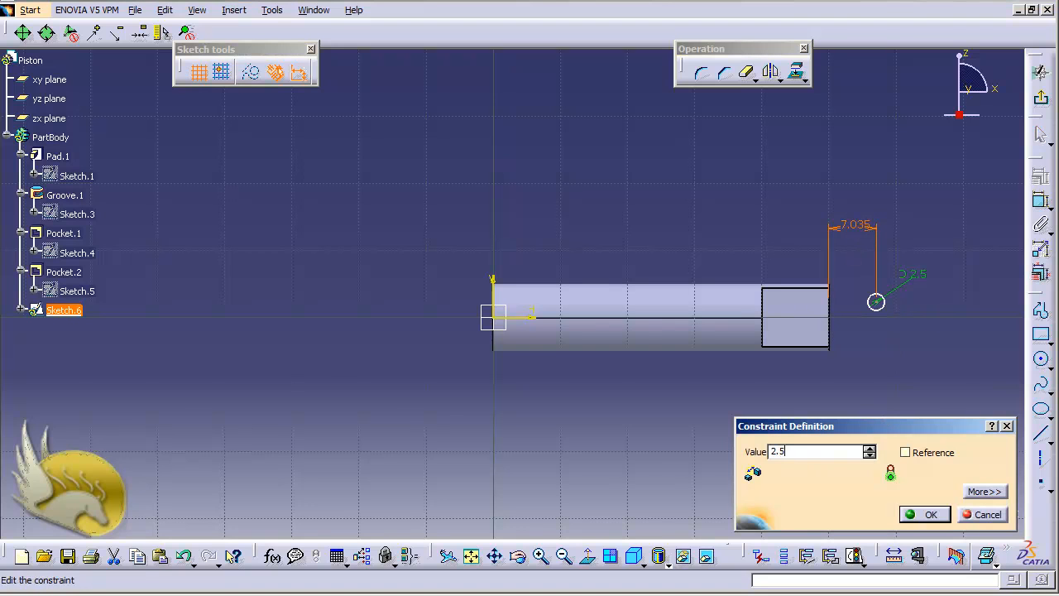
{"action": "left_click", "coordinate": [978, 493]}
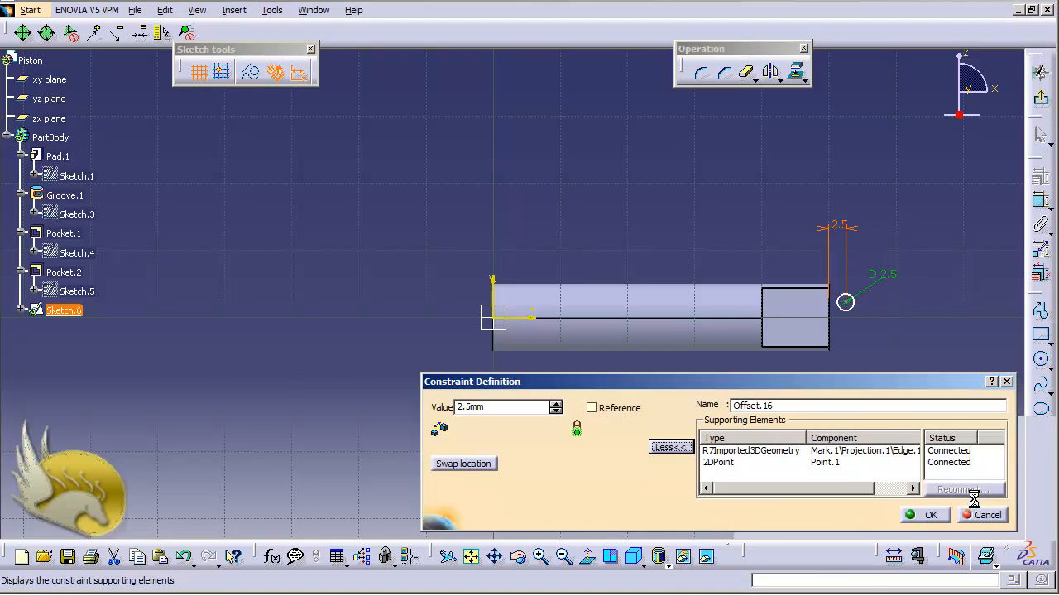
{"action": "left_click", "coordinate": [451, 465]}
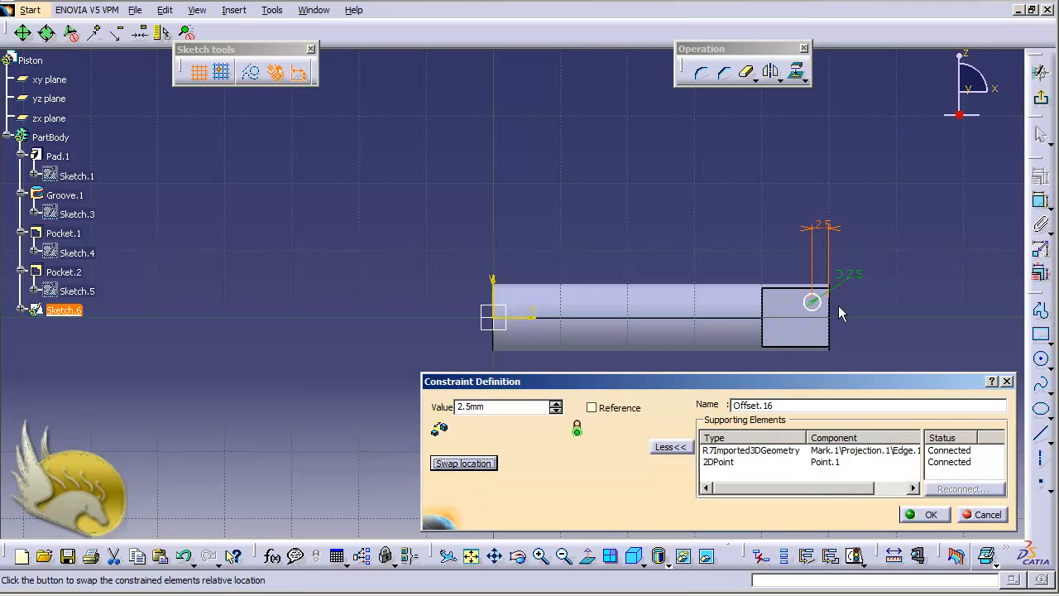
{"action": "left_click", "coordinate": [927, 515]}
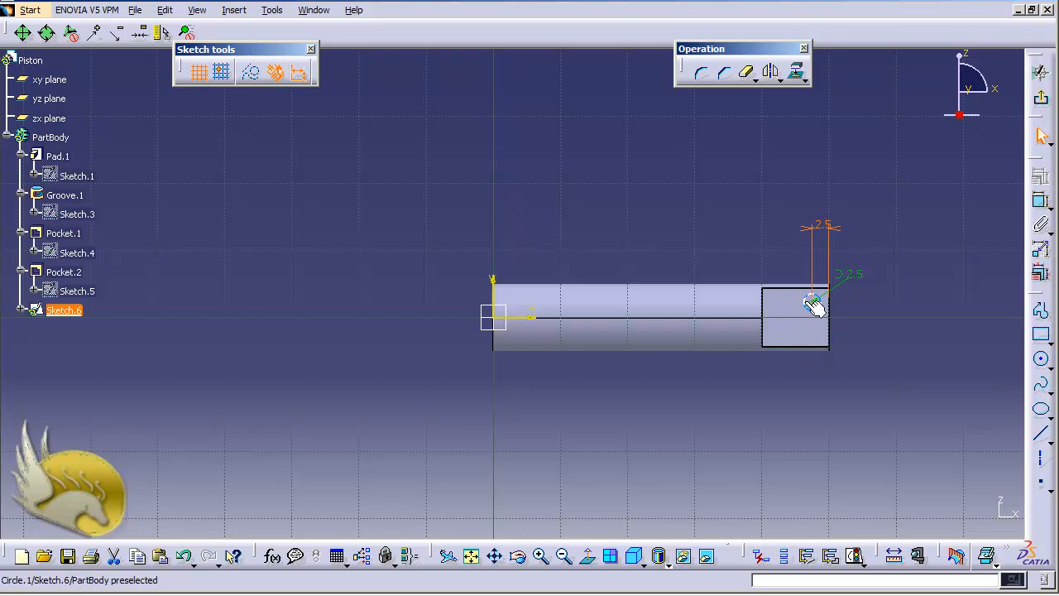
- Constrain the circle's centre as an equidistant point between the flat face's two long edges and exit the sketch
{"action": "left_click", "coordinate": [793, 346]}
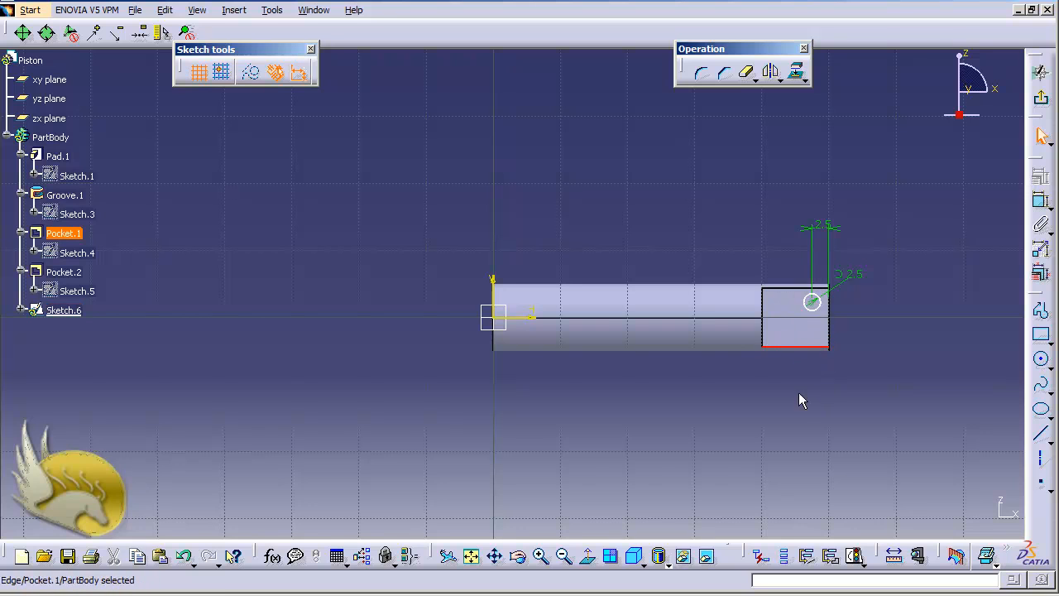
{"action": "left_click", "coordinate": [789, 287], "text": "ctrl"}
{"action": "left_click", "coordinate": [813, 302], "text": "ctrl"}
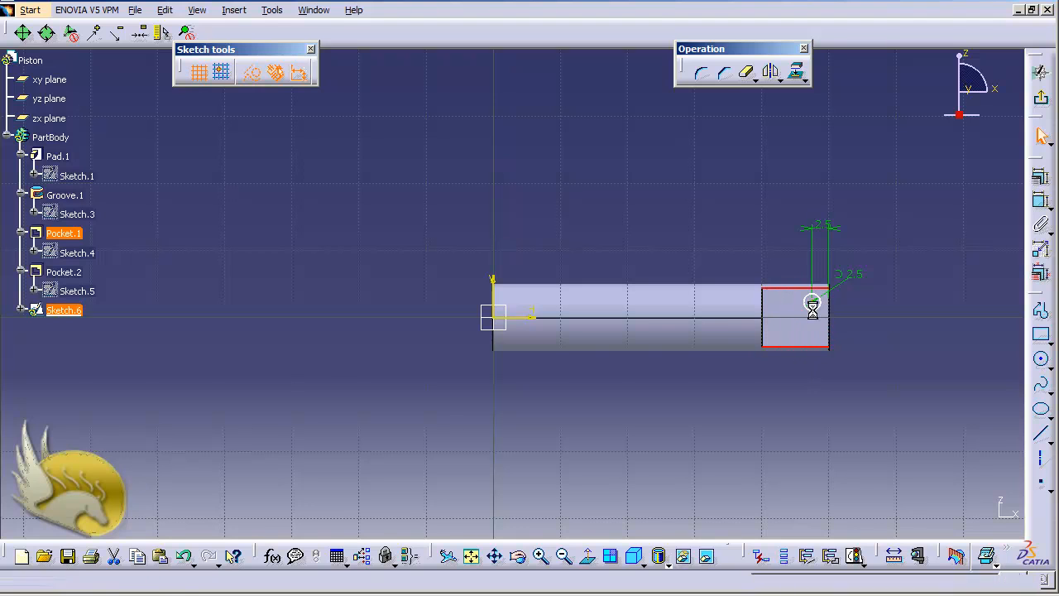
{"action": "left_click", "coordinate": [1040, 200]}
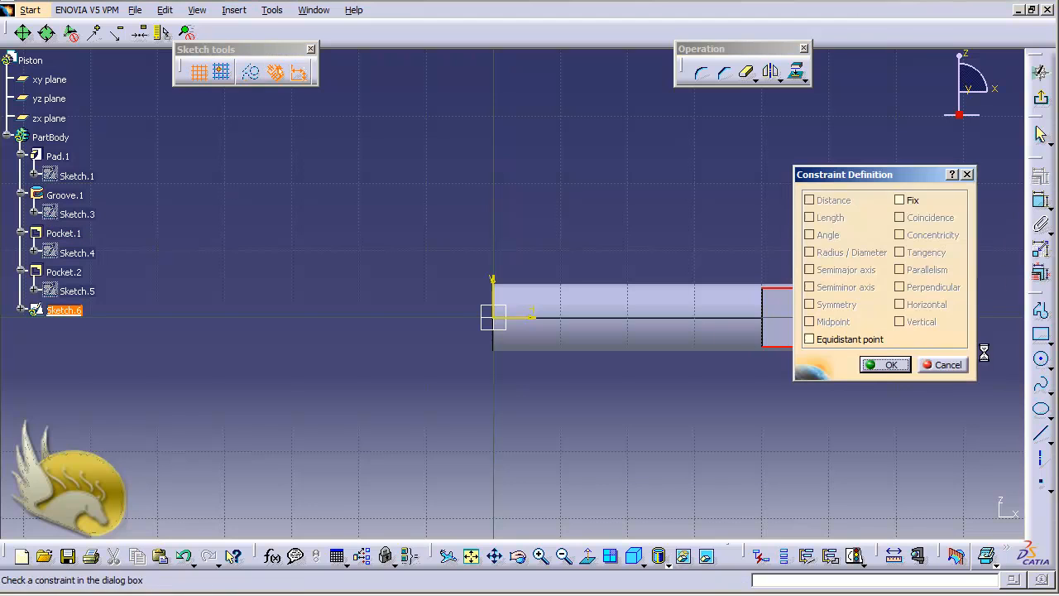
{"action": "left_click", "coordinate": [886, 365]}
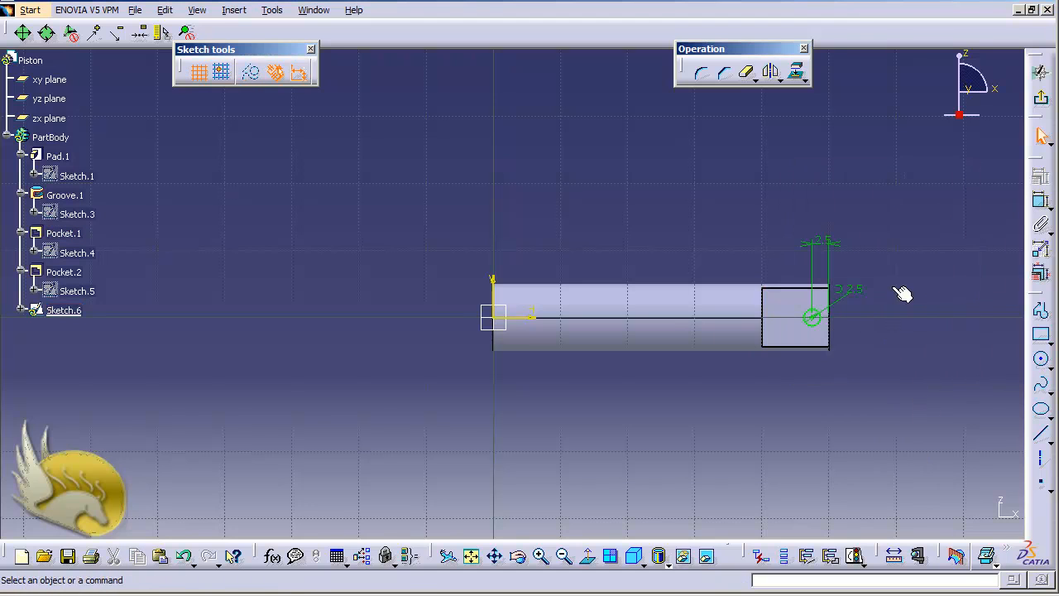
{"action": "left_click", "coordinate": [1042, 98]}
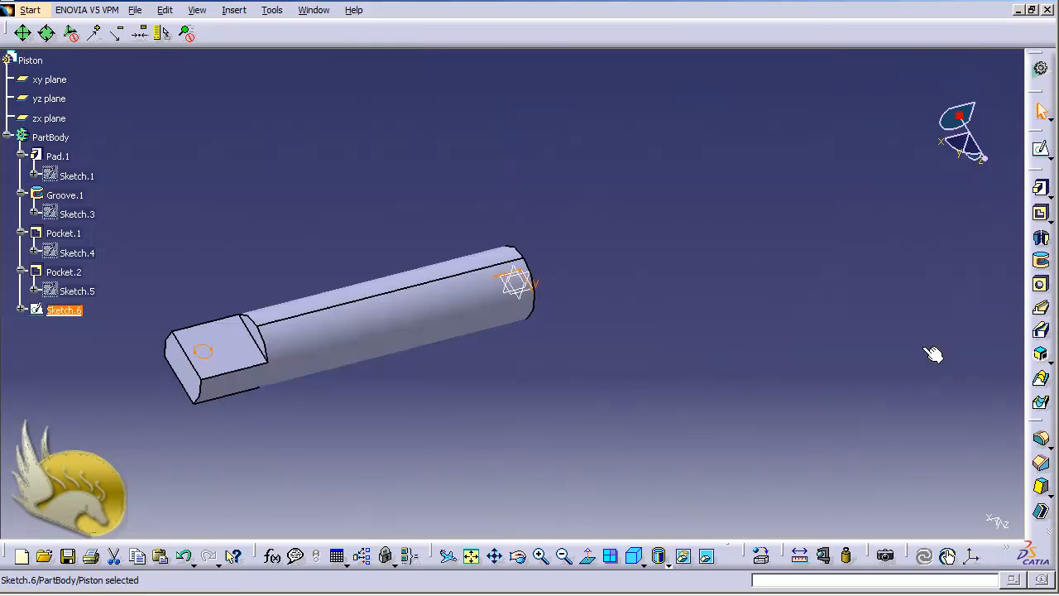
- Cut a pocket from the circle sketch through the flattened end, with type Up to last and the direction reversed into the material
{"action": "left_click", "coordinate": [1040, 213]}
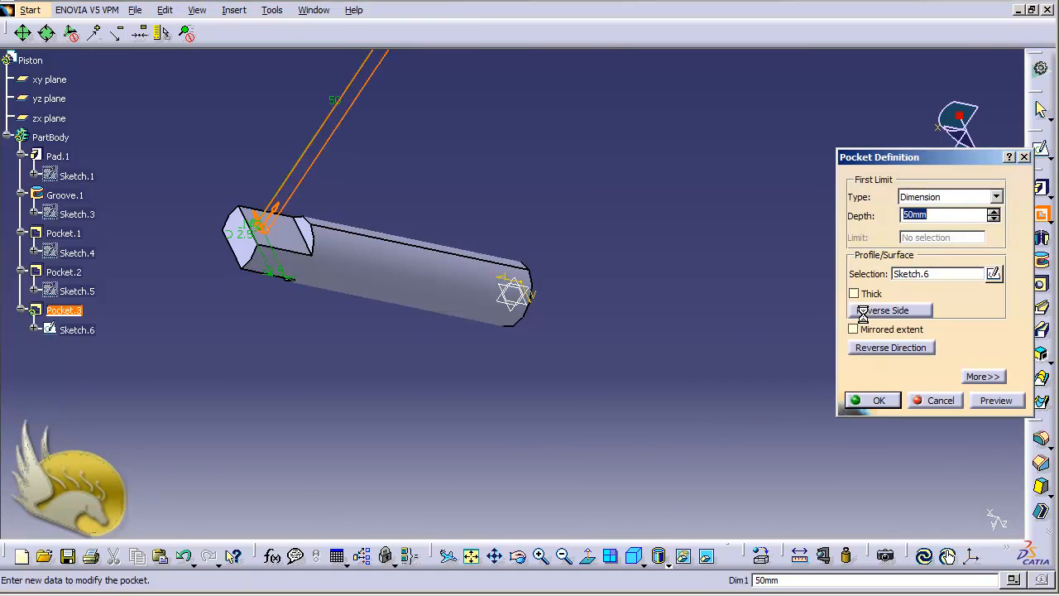
{"action": "left_click", "coordinate": [923, 199]}
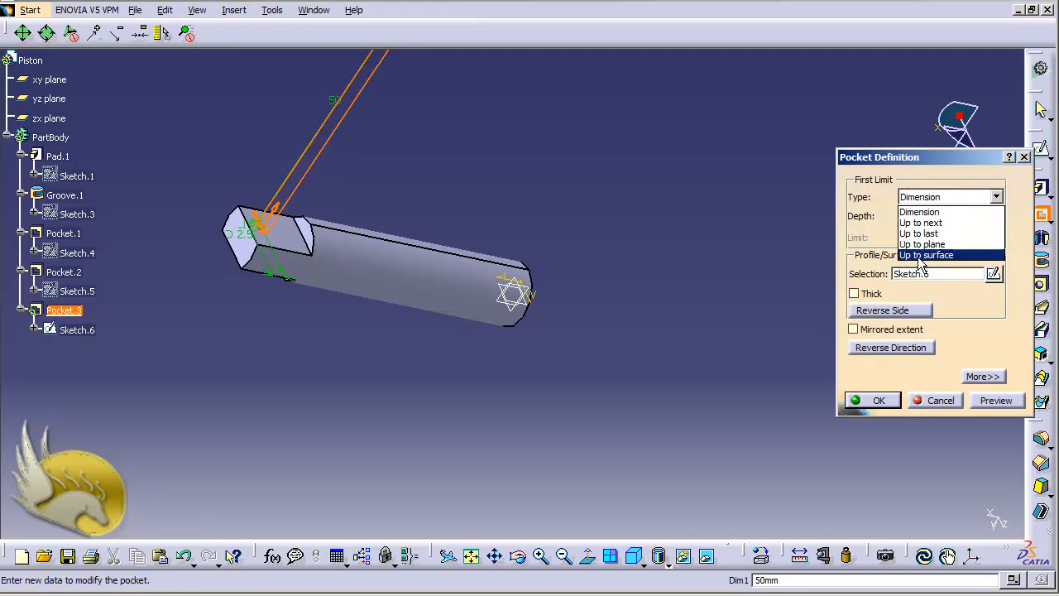
{"action": "left_click", "coordinate": [944, 234]}
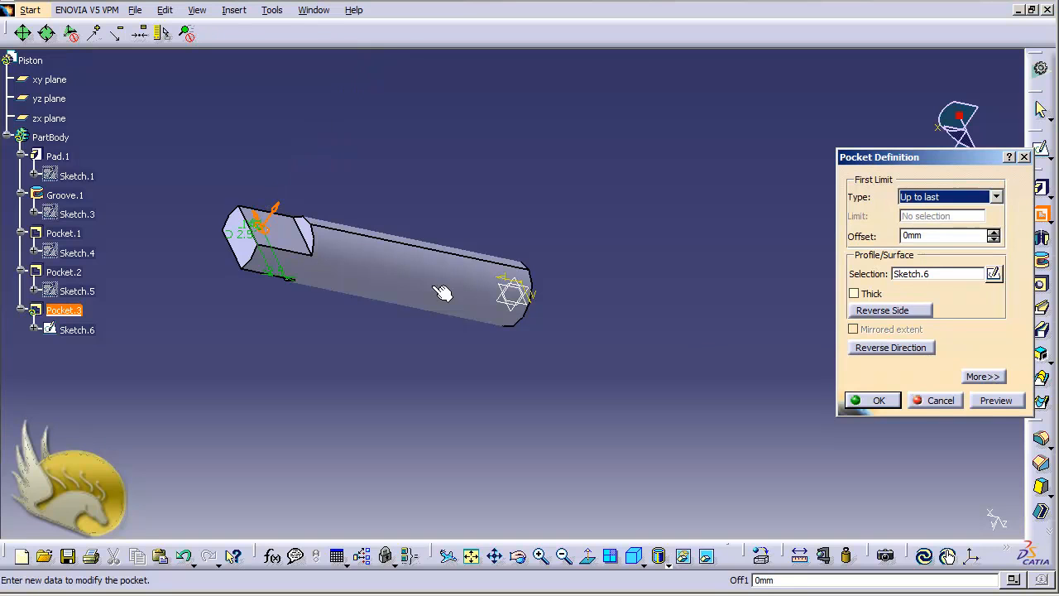
{"action": "left_click", "coordinate": [275, 211]}
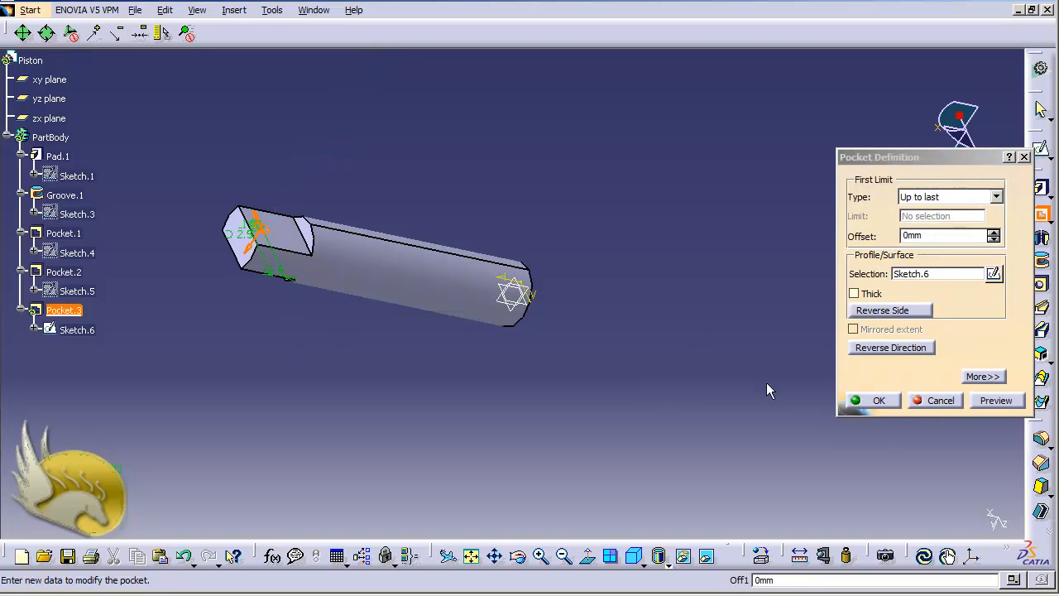
{"action": "left_click", "coordinate": [980, 401]}
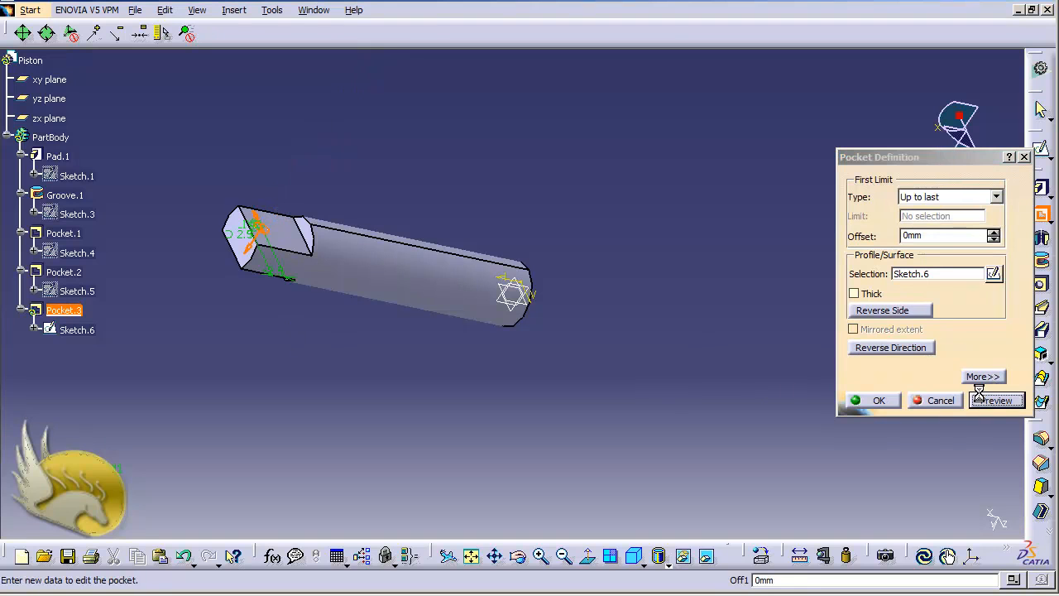
{"action": "left_click", "coordinate": [893, 402]}
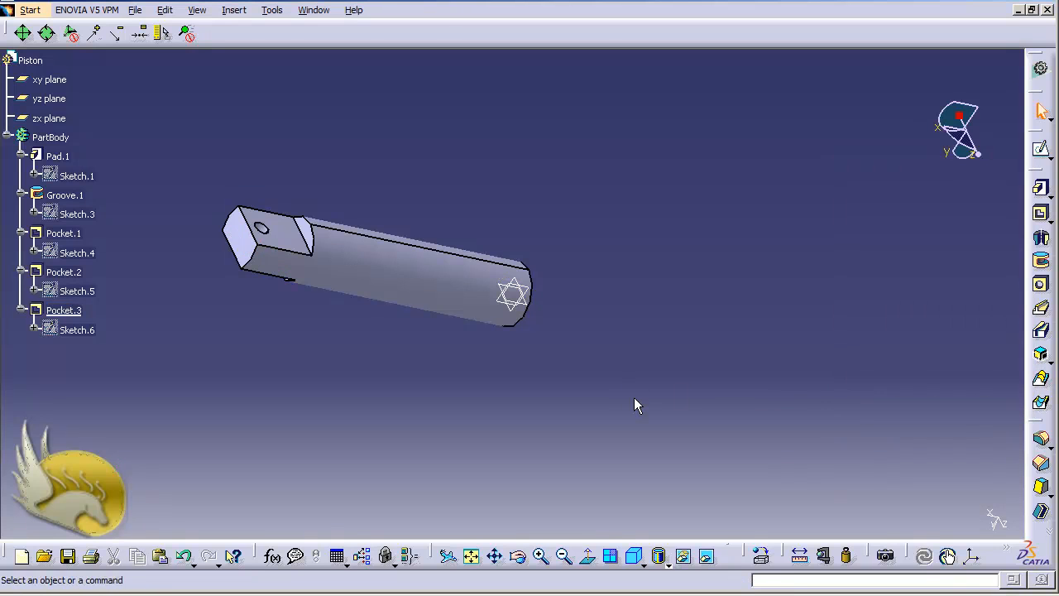
- Examine the hole through the rod's flattened end from several angles
{"action": "key", "text": "shift+Down"}
{"action": "key", "text": "shift+Down"}
{"action": "key", "text": "shift+Down"}
{"action": "key", "text": "shift+Down"}
{"action": "key", "text": "shift+Down"}
{"action": "key", "text": "shift+Left"}
{"action": "key", "text": "shift+Left"}
{"action": "key", "text": "shift+Left"}
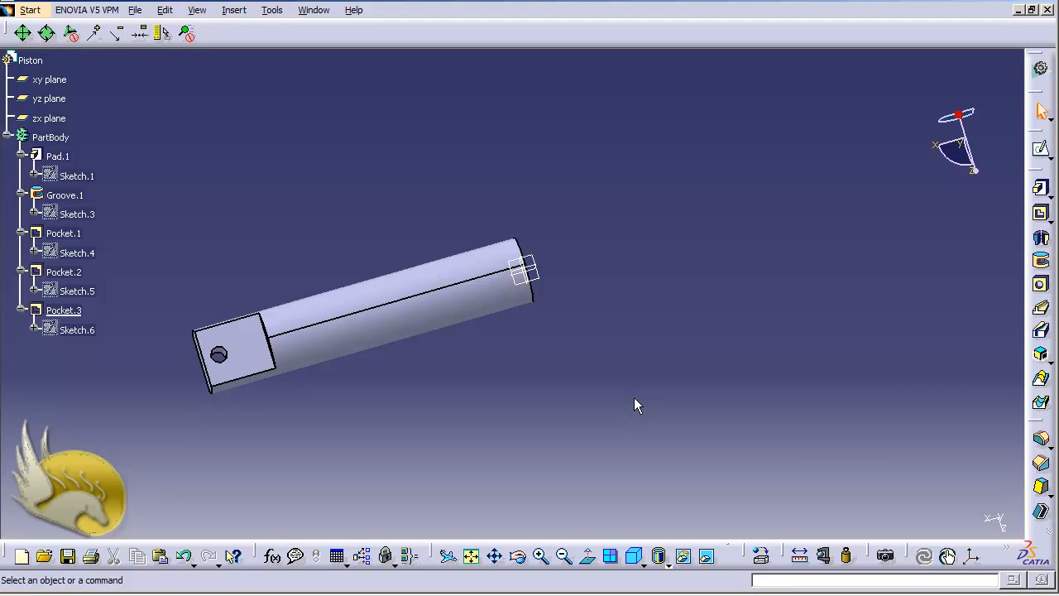
- Save the part as Piston.CATPart in the Fixture folder and close it
{"action": "key", "text": "ctrl+s"}
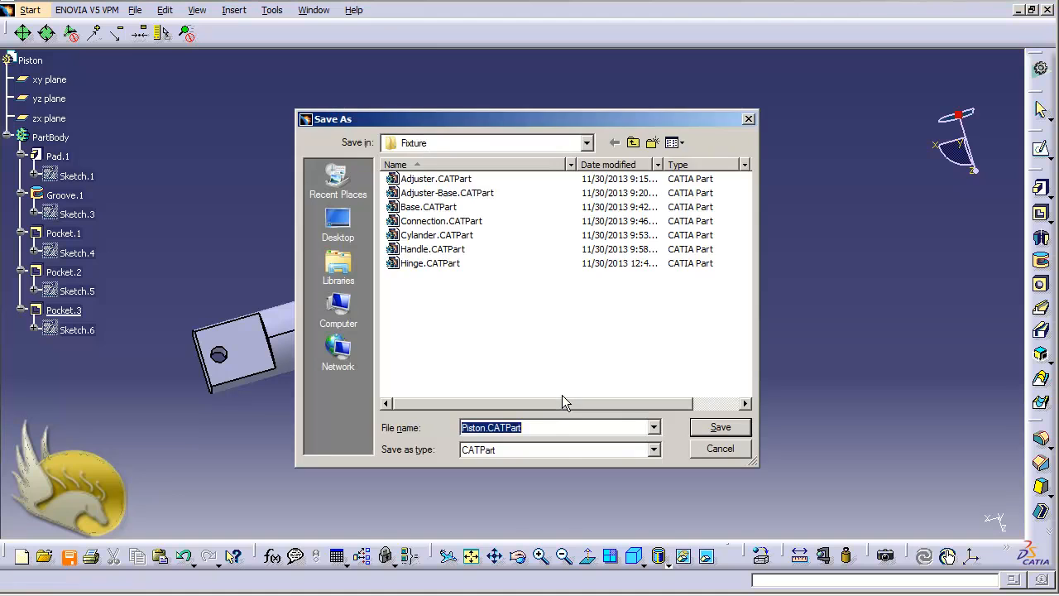
{"action": "left_click", "coordinate": [704, 430]}
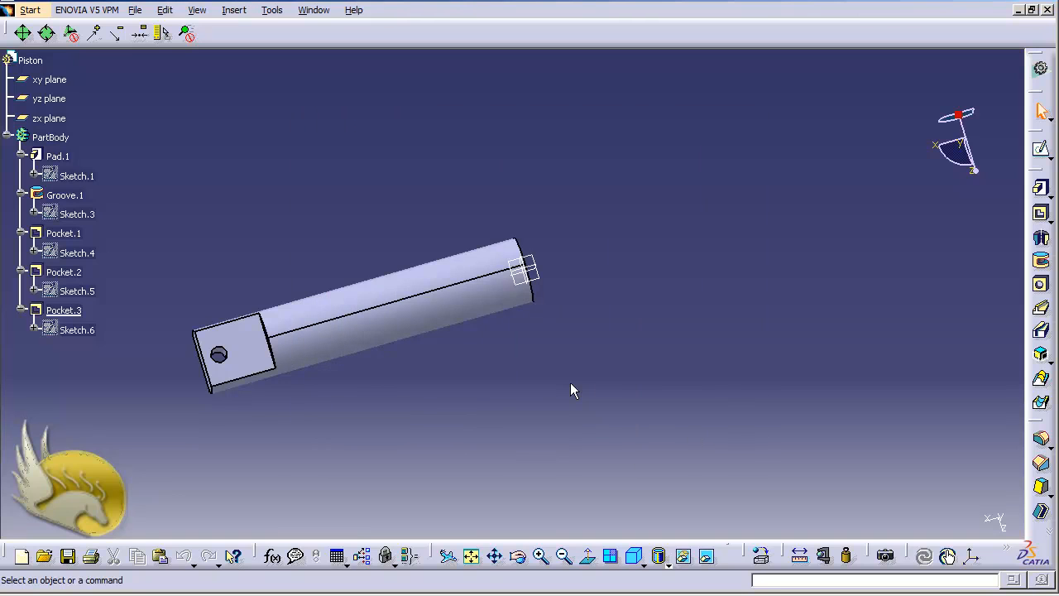
{"action": "left_click", "coordinate": [1048, 10]}
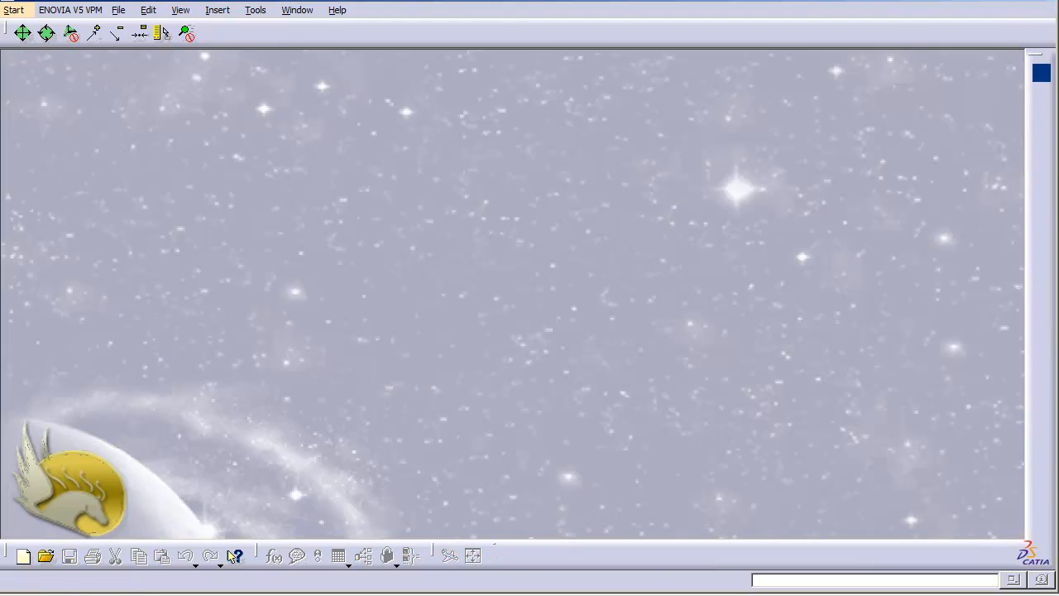